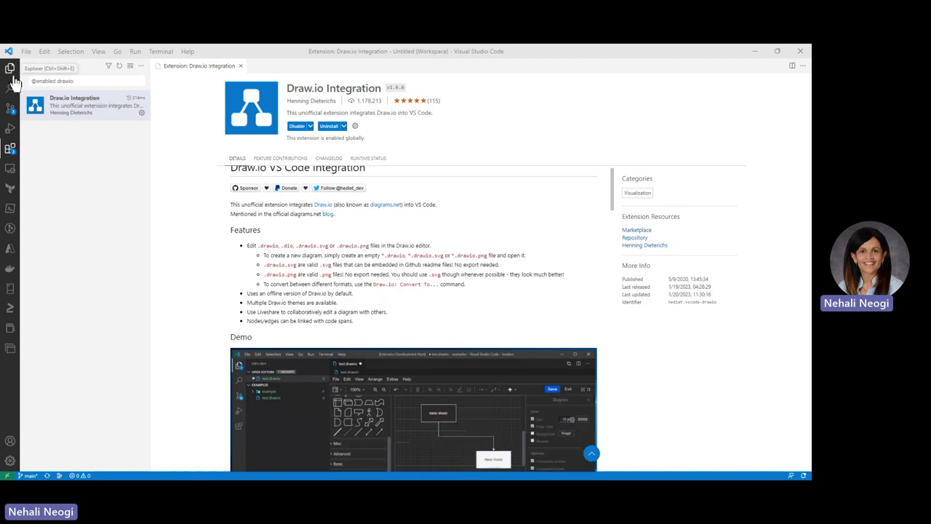
Create a file named demo.drawio in the drawio folder of azure-networking, and hide the file explorer.
click(9, 72)
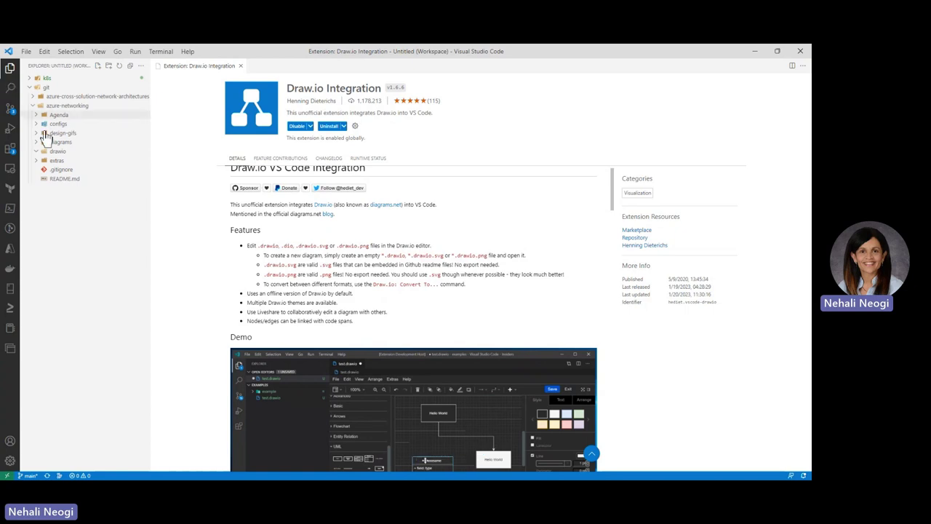
click(48, 154)
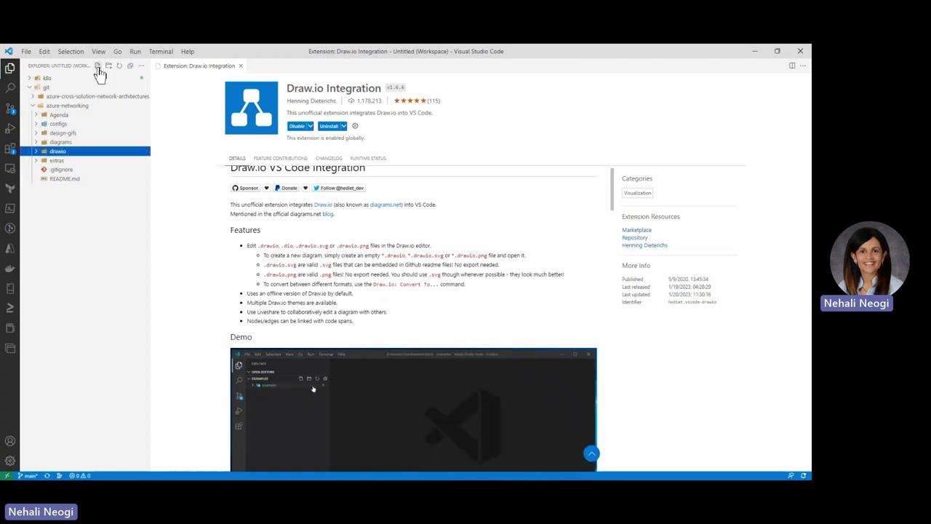
click(98, 67)
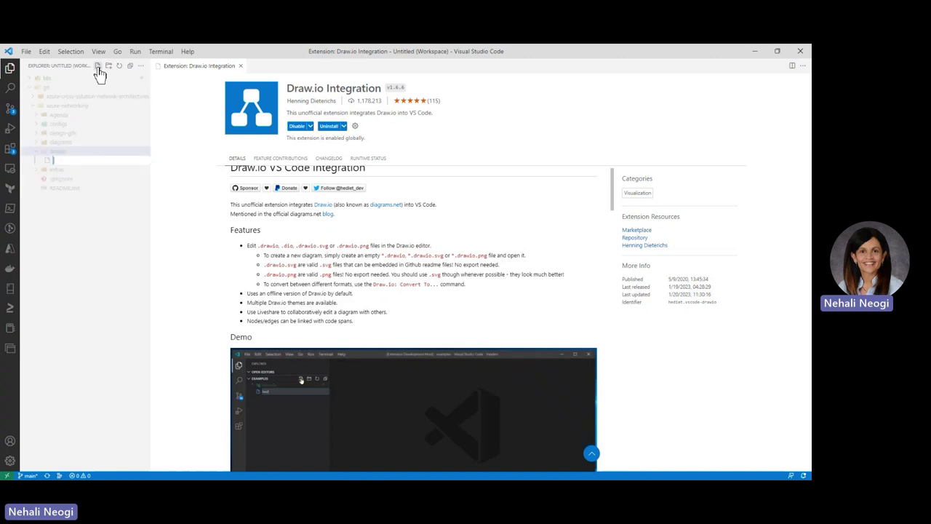
text(demo.d)
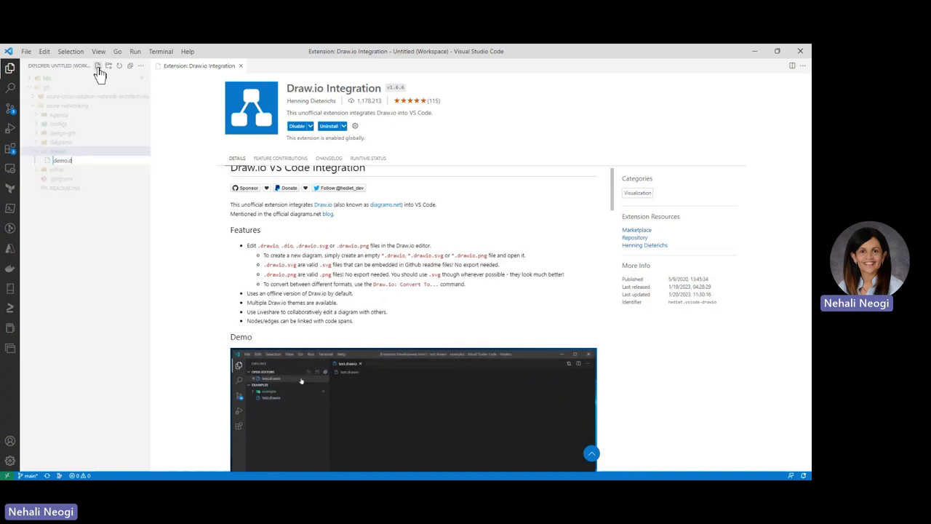
text(rawio)
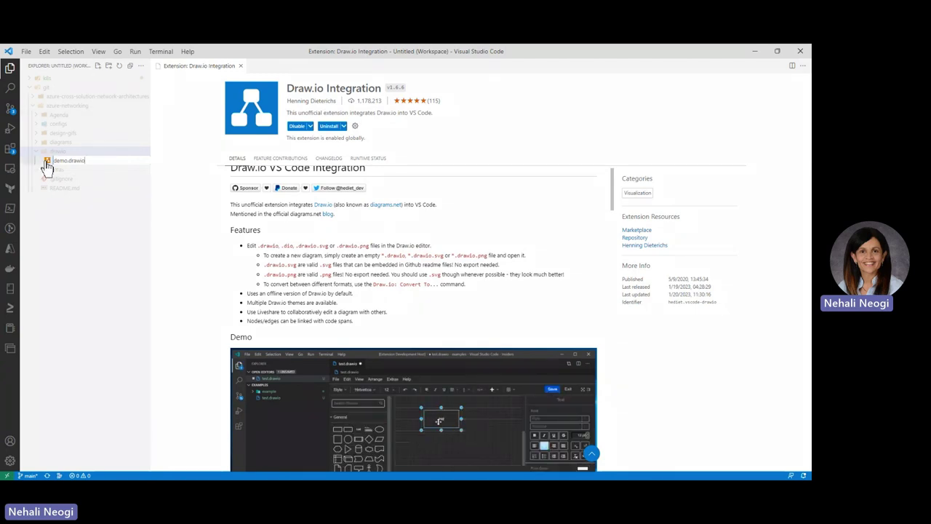
key(Return)
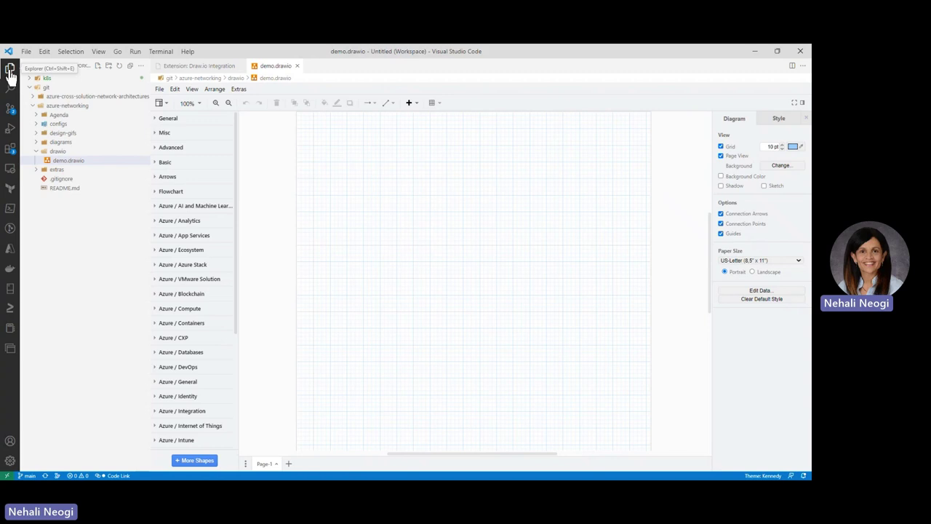
click(10, 73)
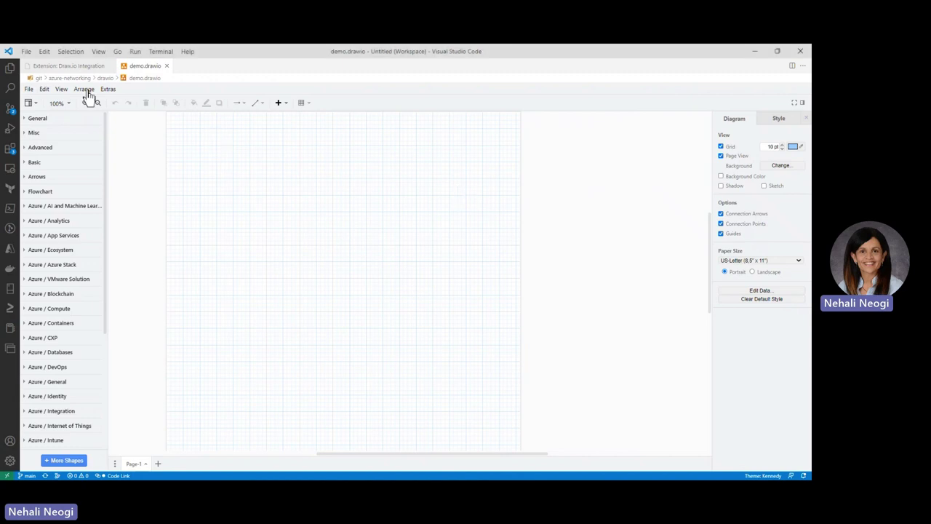
Show the Layers and Outline windows, arrange them beside the drawing page, and make the Layers window taller.
click(61, 91)
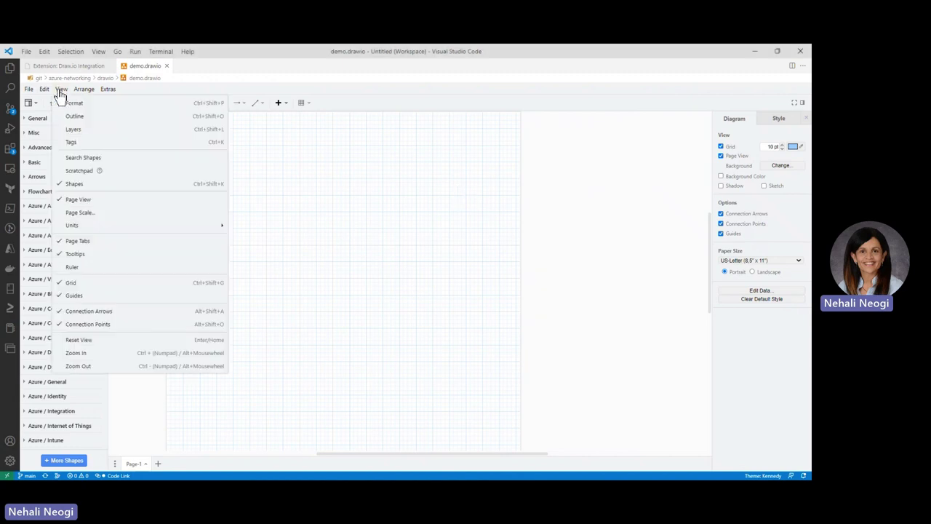
click(71, 132)
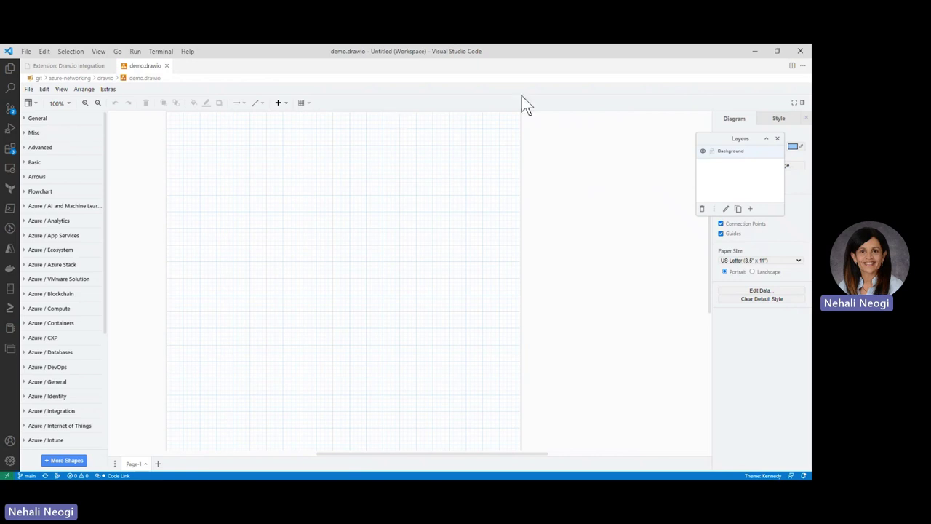
drag(721, 141, 734, 329)
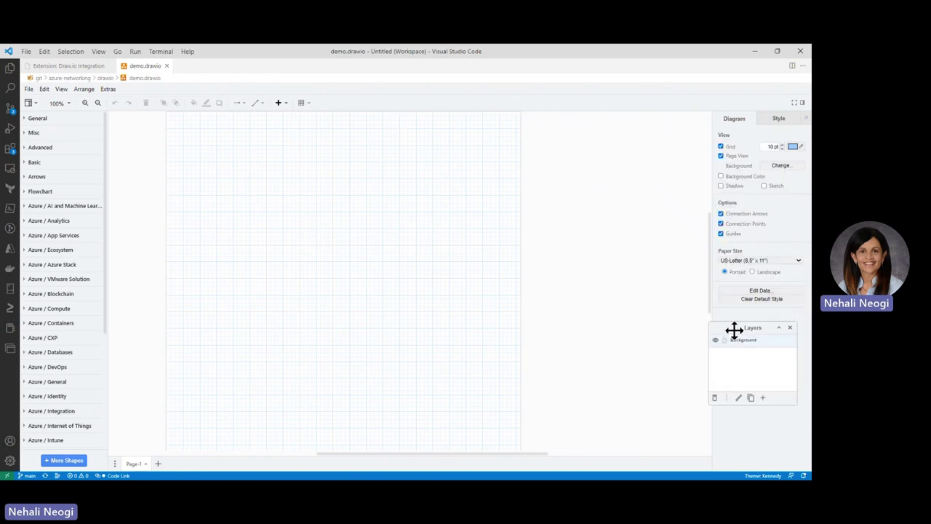
click(61, 91)
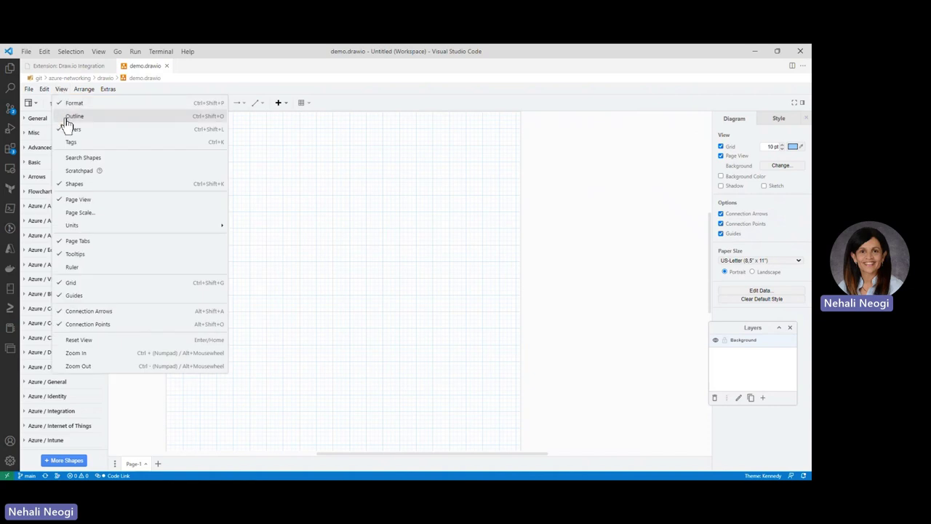
click(67, 117)
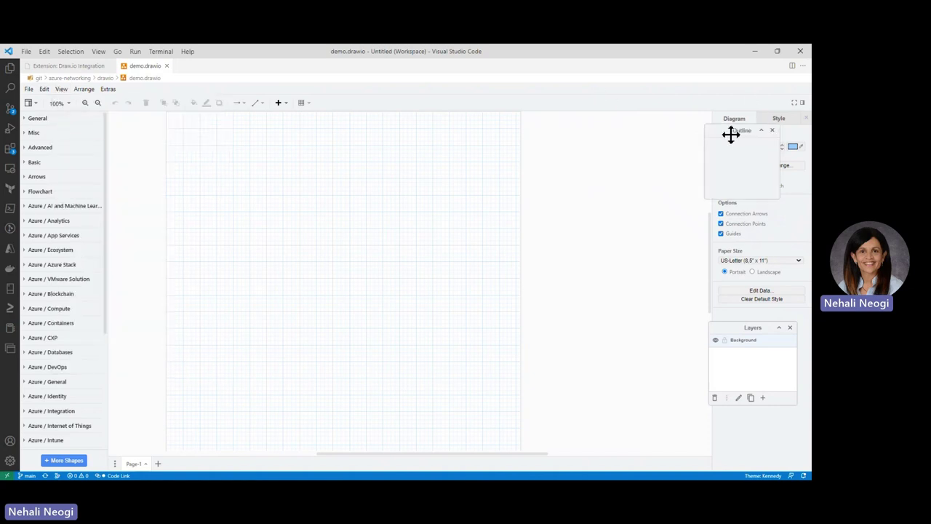
drag(730, 131, 661, 121)
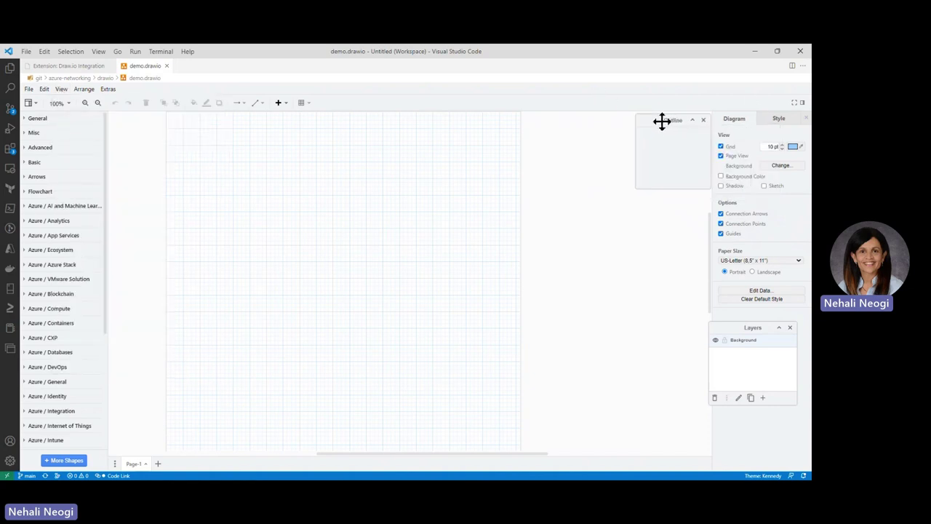
drag(743, 327, 645, 201)
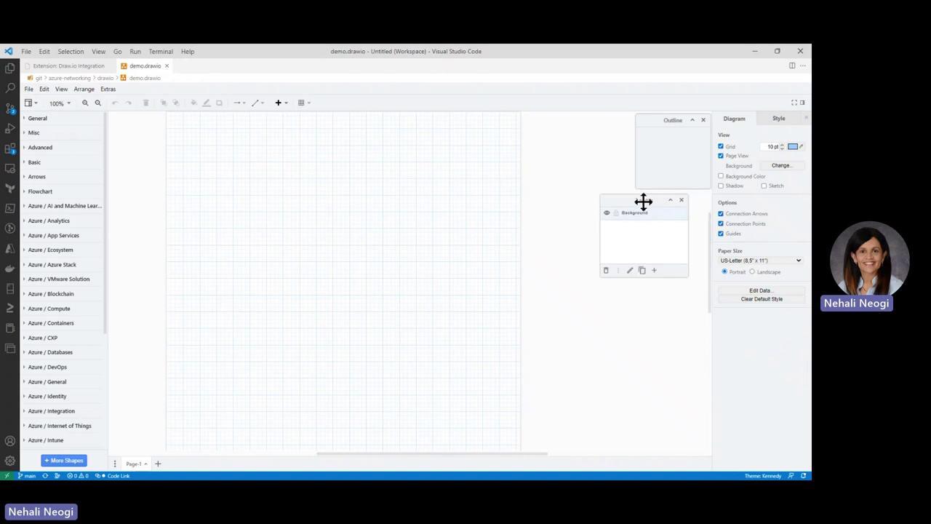
drag(688, 276, 699, 445)
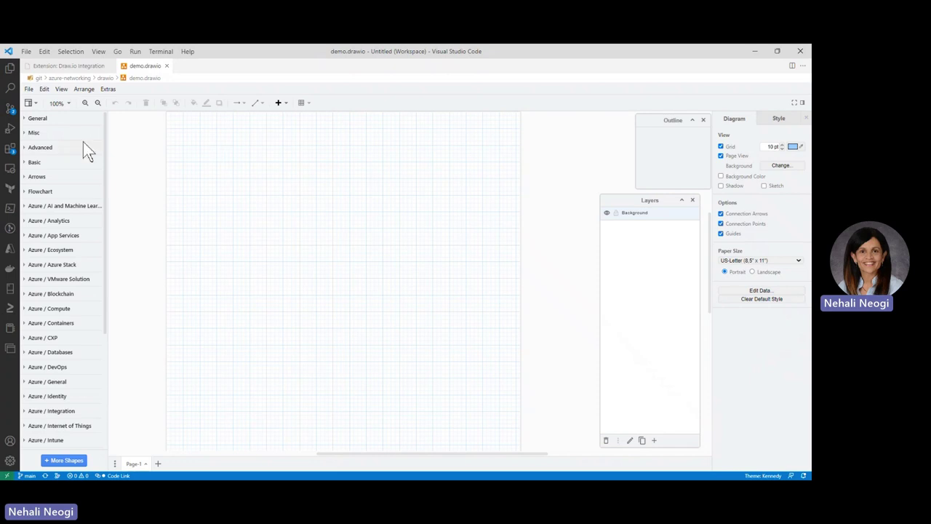
Add a rectangle from the General shapes to the page and close the Layers and Outline windows.
click(33, 119)
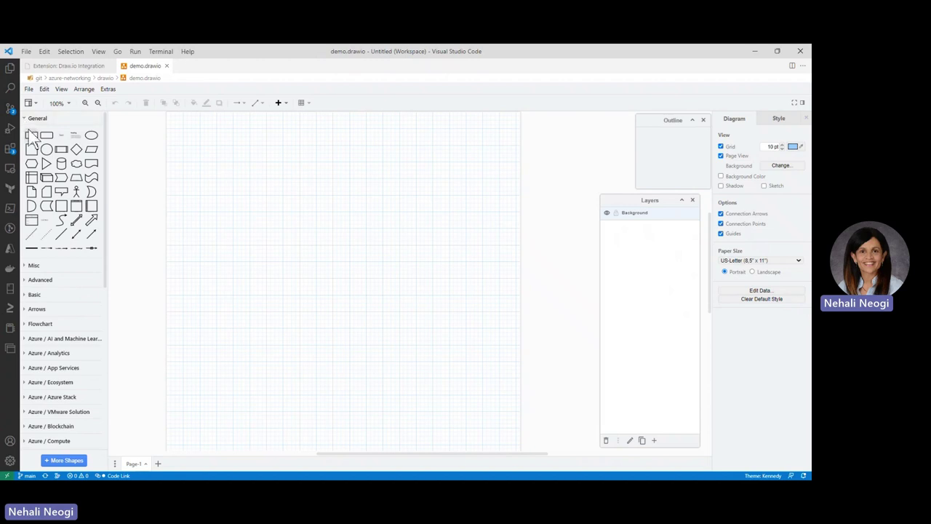
click(31, 138)
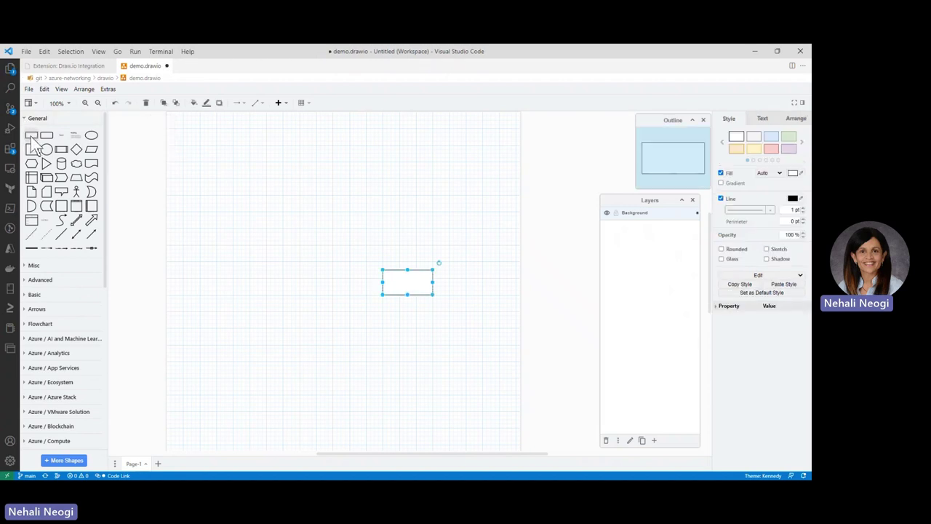
click(692, 200)
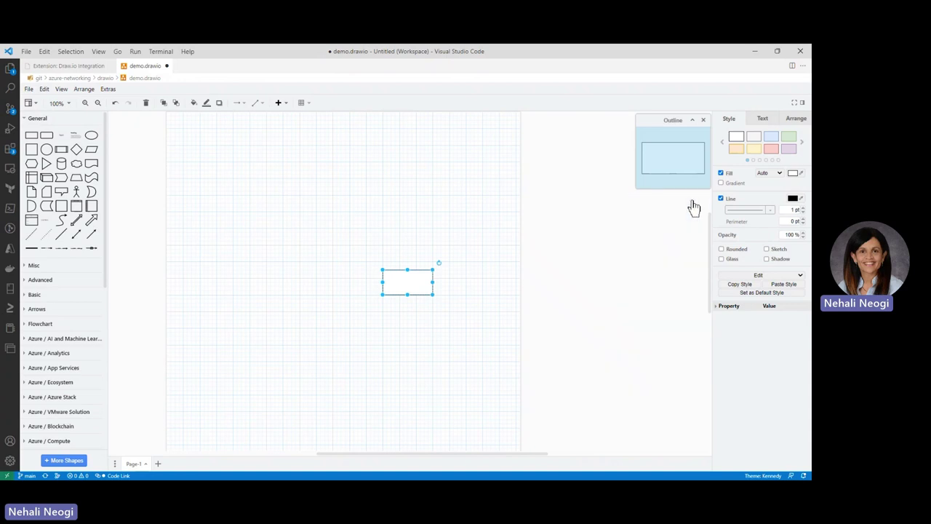
click(703, 121)
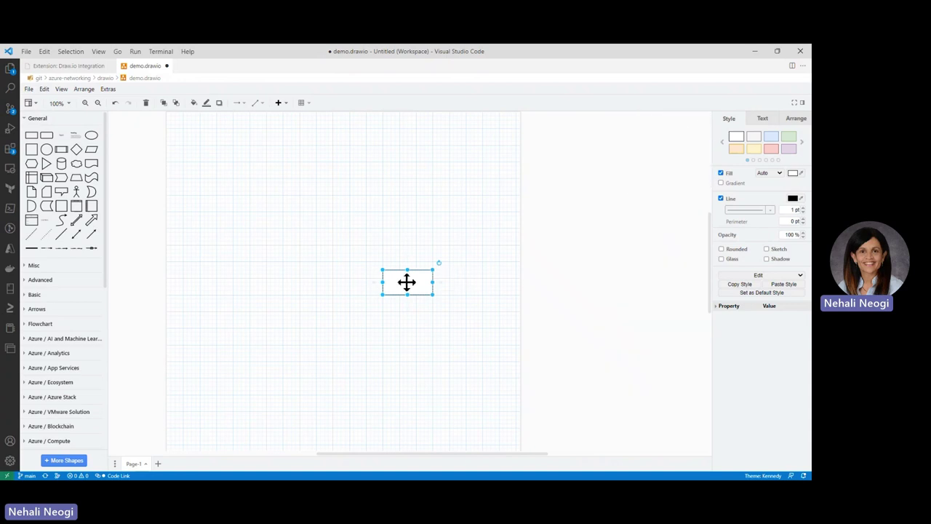
Move the rectangle to the middle of the page and deselect it.
drag(408, 280, 334, 287)
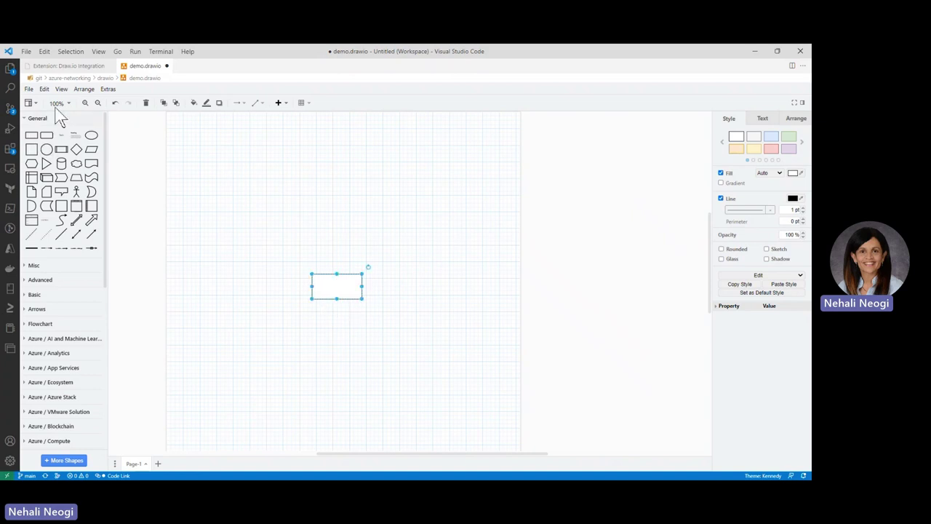
click(64, 107)
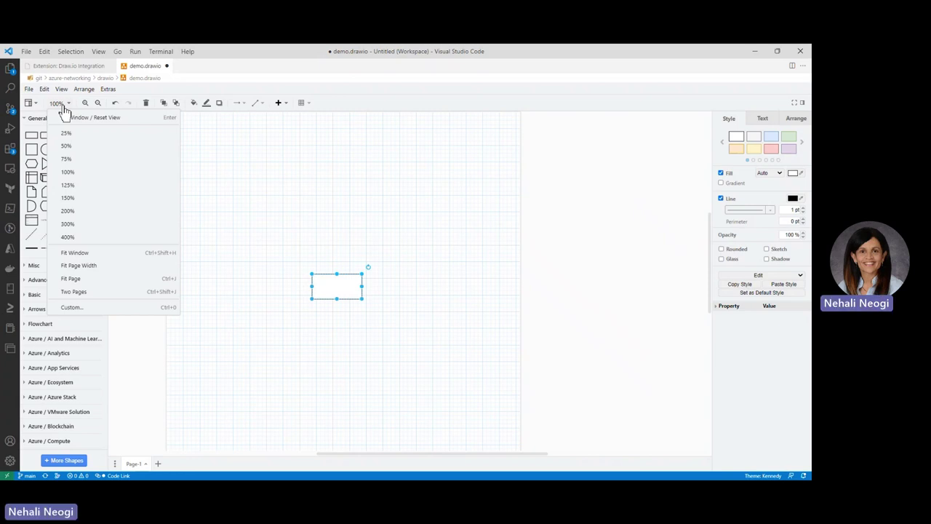
click(443, 250)
mouse_move(344, 284)
mouse_down()
mouse_move(339, 299)
mouse_move(354, 306)
mouse_move(353, 287)
mouse_up()
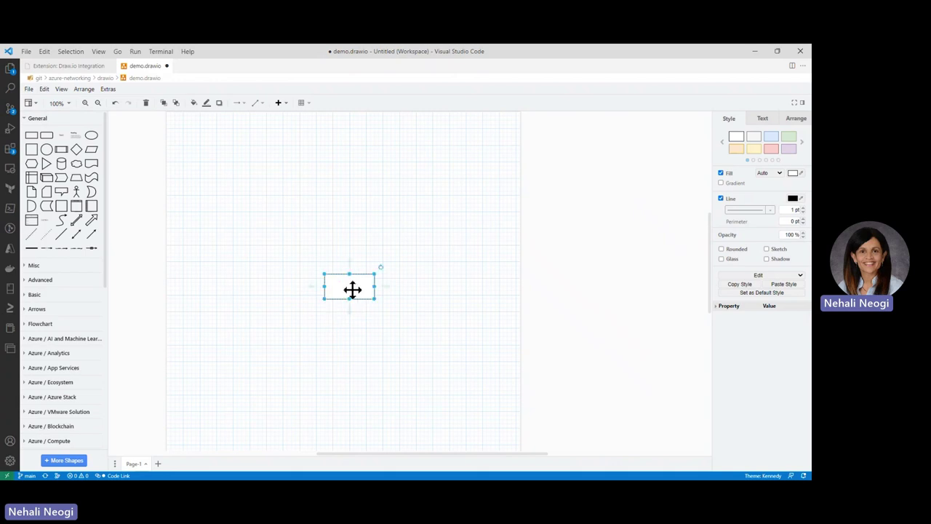
mouse_move(350, 264)
click(410, 327)
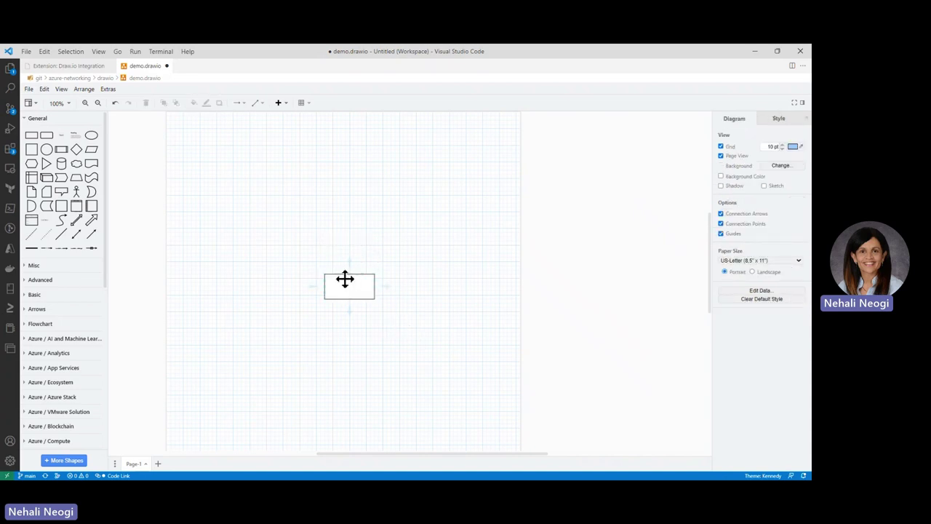
Create four copies of the central rectangle connected by arrows, two diagonally above it and two diagonally below it.
mouse_move(361, 276)
drag(361, 277, 393, 213)
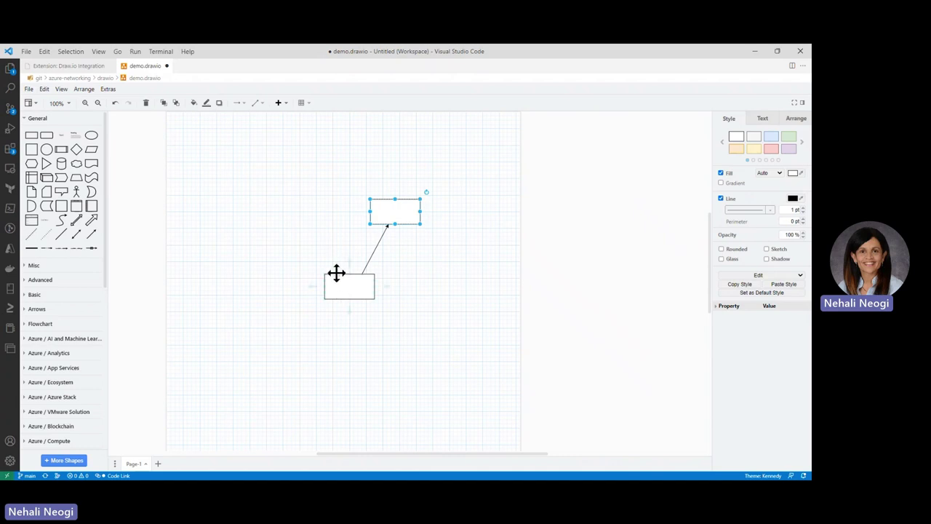
drag(336, 273, 297, 204)
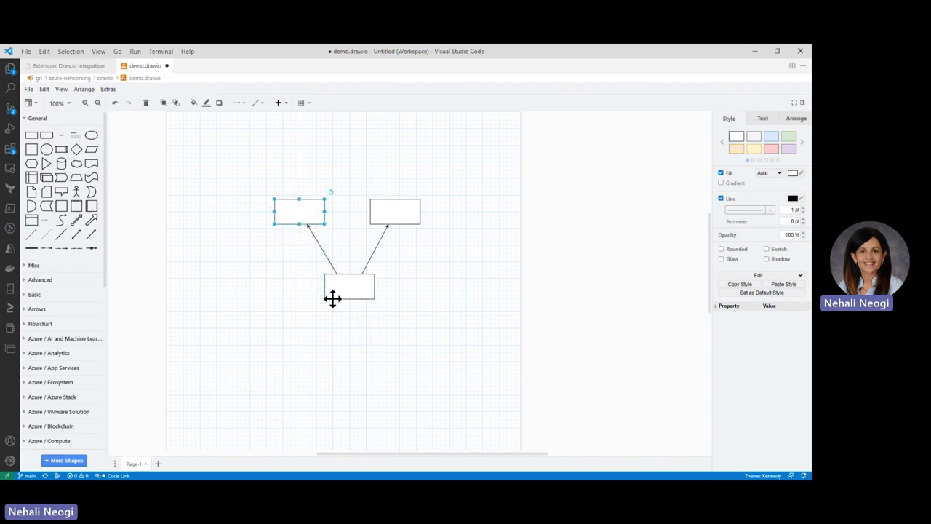
drag(336, 299, 293, 352)
drag(362, 302, 386, 363)
drag(297, 355, 295, 361)
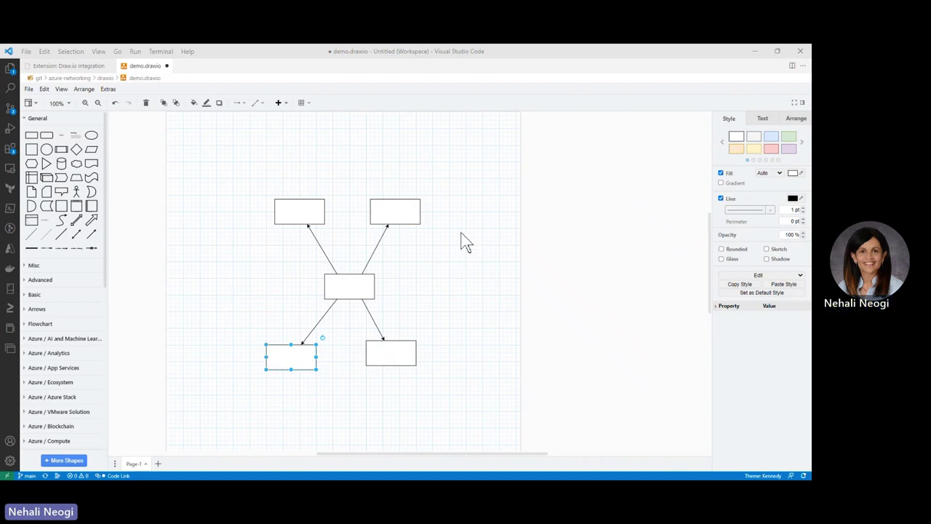
Enlarge the upper-right and upper-left rectangles outward and upward from their outer corners.
click(397, 211)
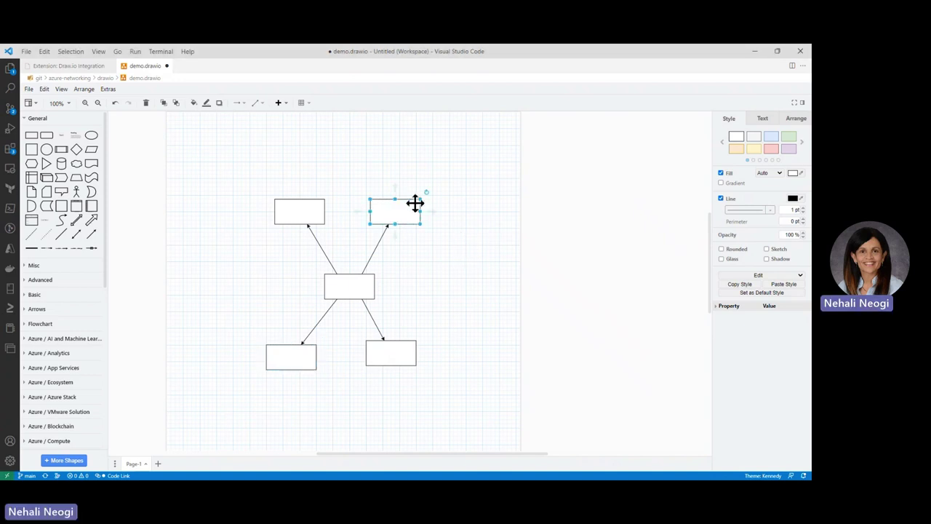
drag(420, 200, 427, 182)
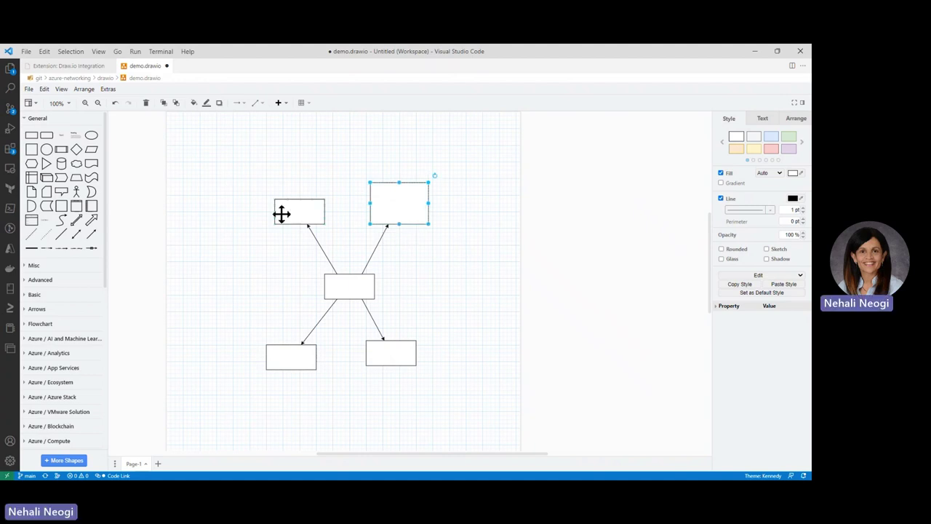
click(287, 205)
drag(272, 196, 255, 177)
Make the central rectangle wider and taller, and move the two lower rectangles further down.
click(289, 361)
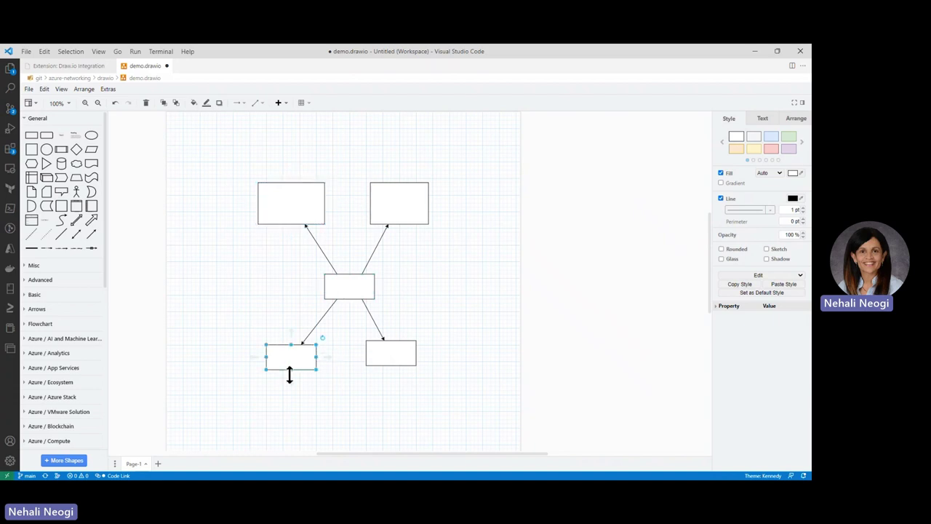
click(347, 287)
drag(348, 296, 295, 297)
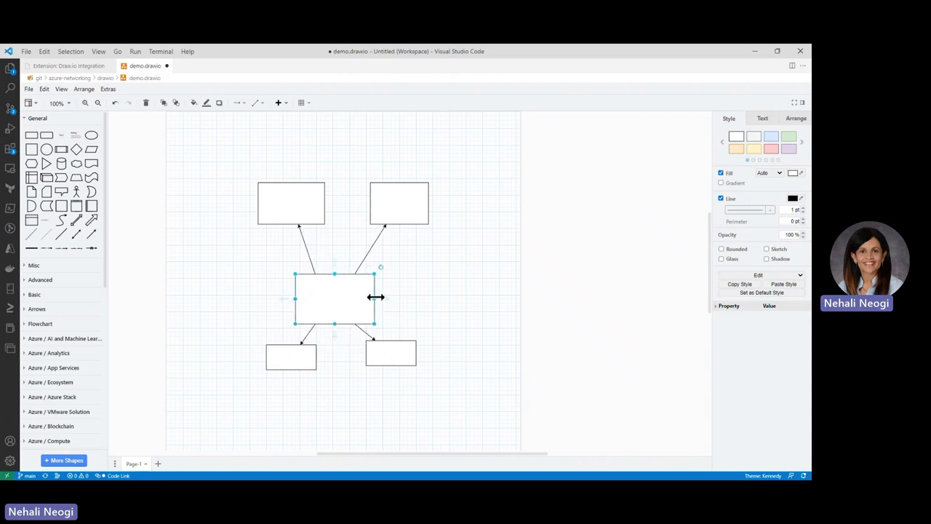
drag(375, 297, 397, 299)
drag(393, 356, 398, 404)
drag(292, 356, 285, 401)
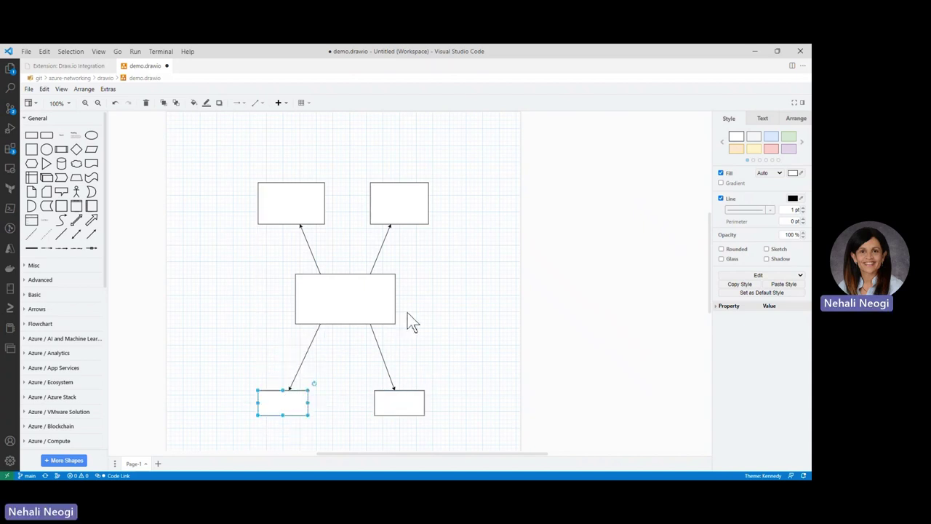
Stretch the central rectangle downward to nearly a square and shift both lower rectangles down to clear it.
scroll(409, 320, down, 1)
click(332, 258)
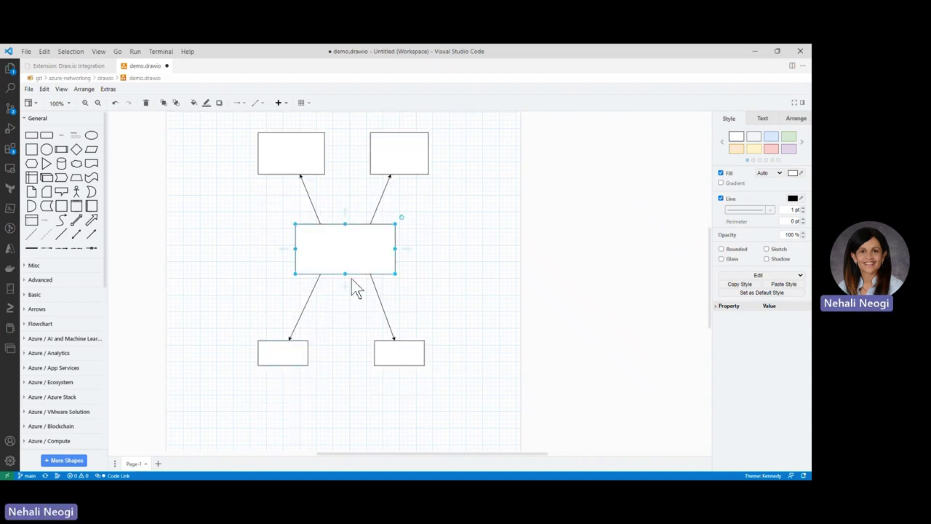
drag(347, 273, 343, 314)
drag(281, 357, 279, 382)
drag(384, 353, 388, 373)
Stretch both lower rectangles downward to more than double their height.
click(275, 386)
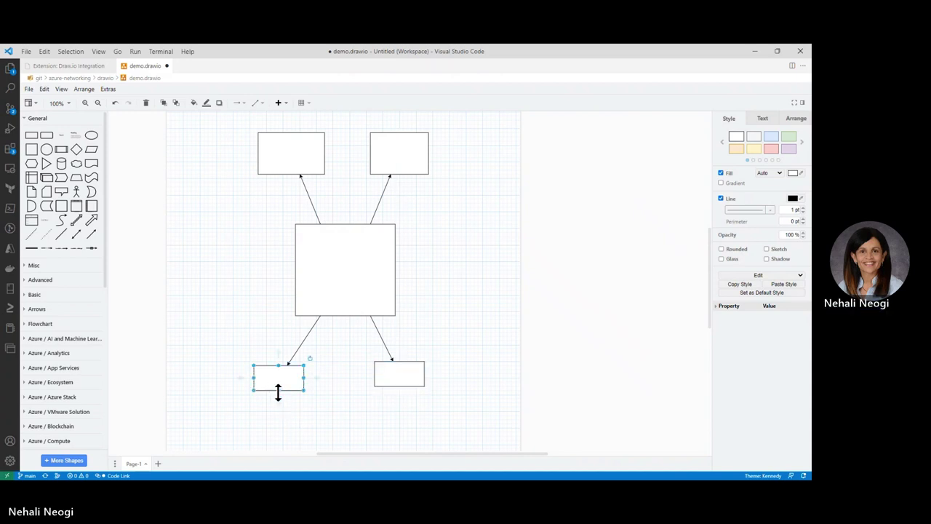
drag(278, 393, 279, 425)
click(400, 374)
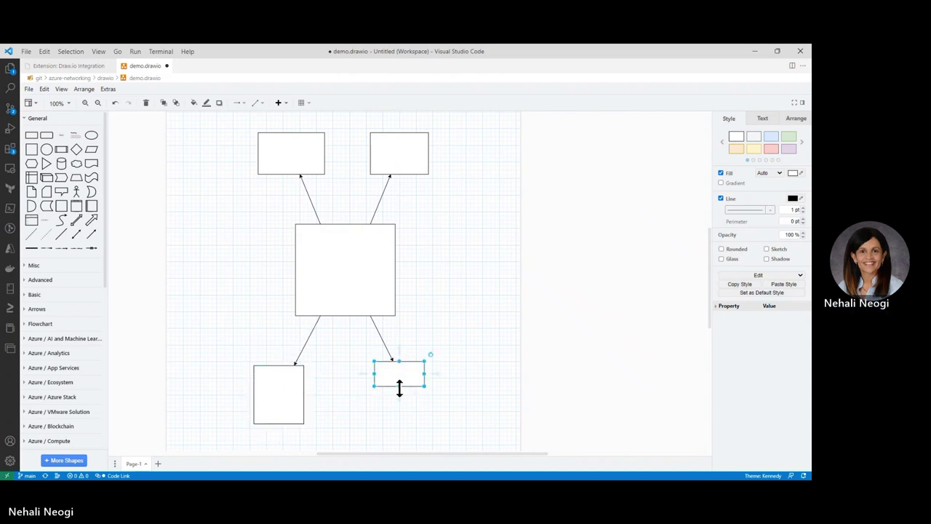
drag(400, 386, 397, 424)
Widen the lower-right, lower-left and upper-right rectangles slightly by moving their right edges outward.
drag(428, 393, 434, 394)
click(295, 391)
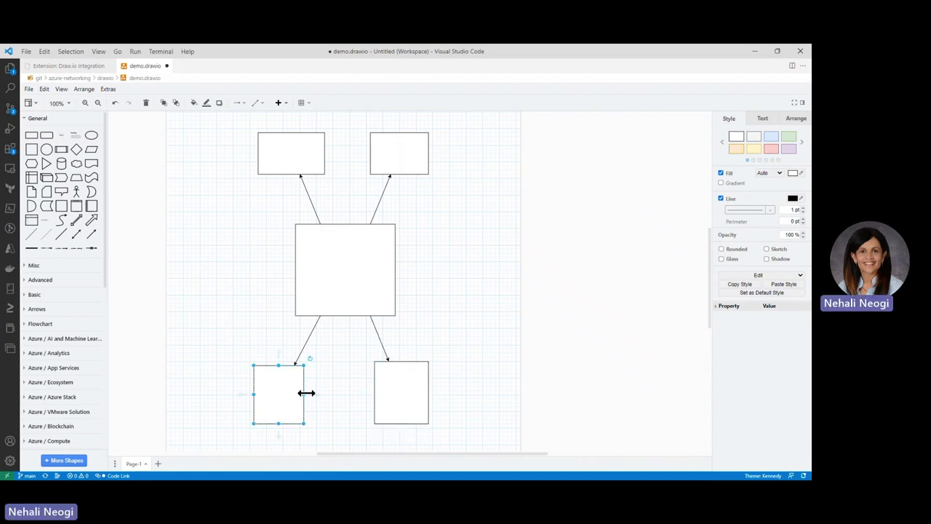
drag(307, 393, 318, 395)
click(404, 163)
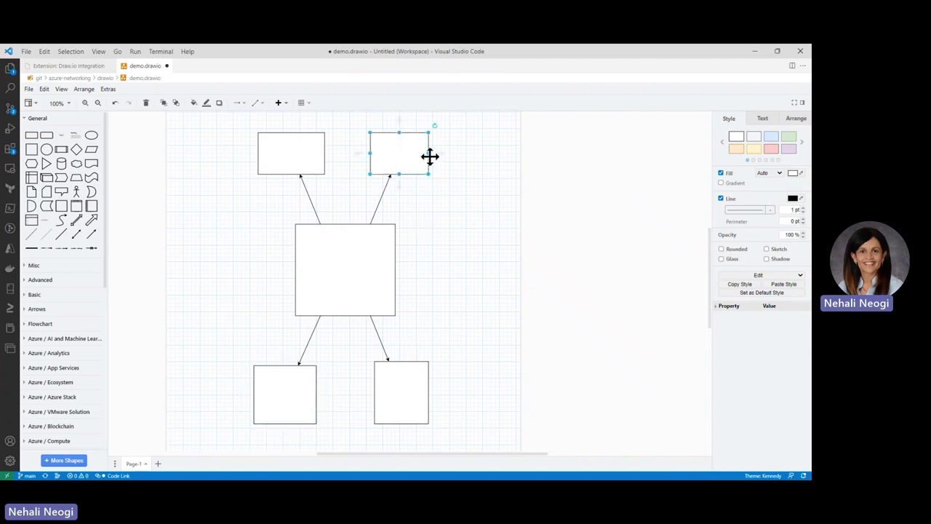
drag(433, 150, 437, 152)
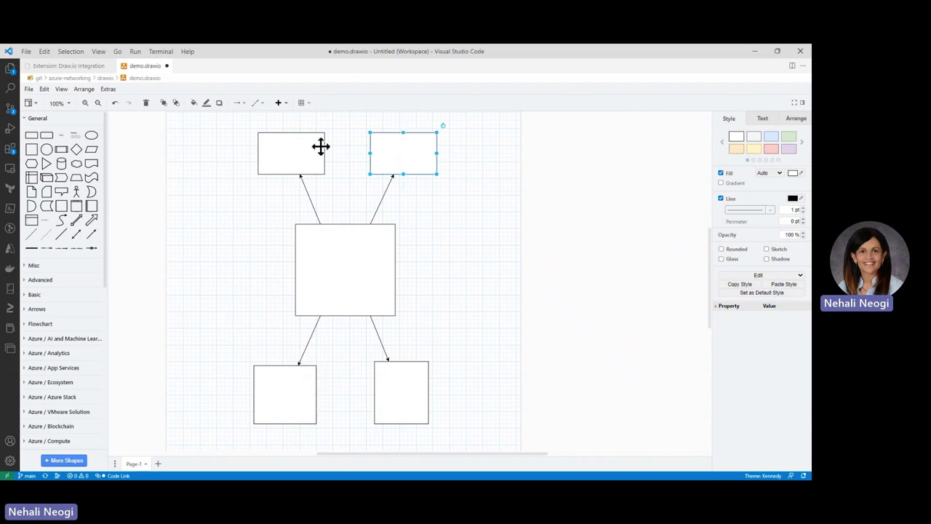
Apply the Sketch style to all rectangles and arrows and enable Disable Multi Stroke for them.
key(ctrl+a)
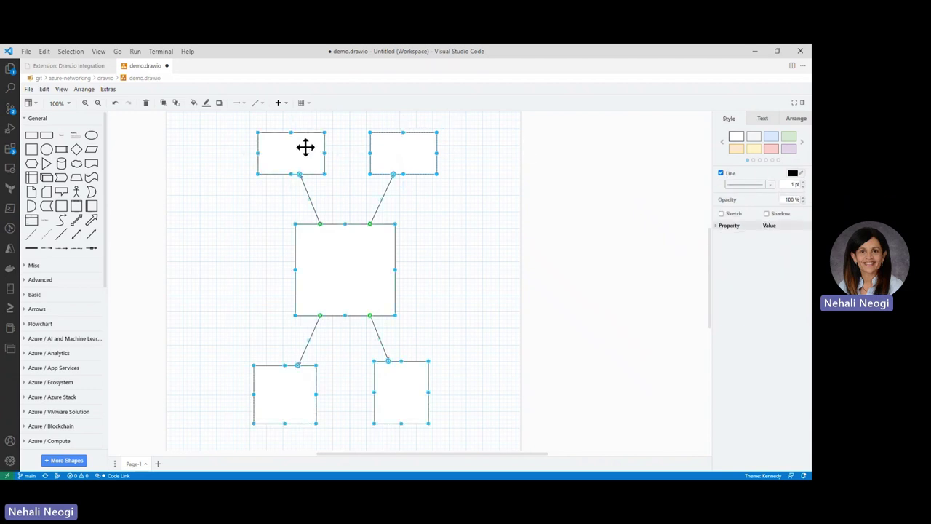
click(720, 214)
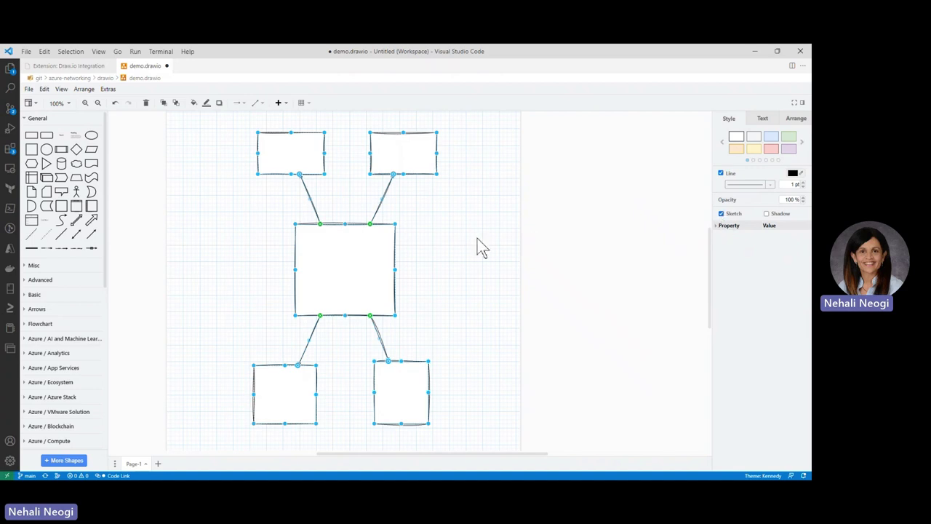
click(715, 227)
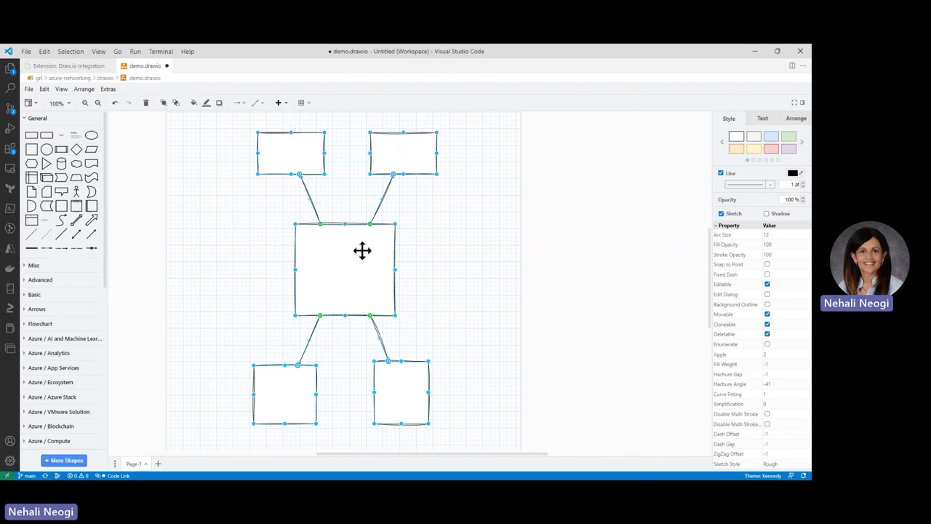
click(767, 414)
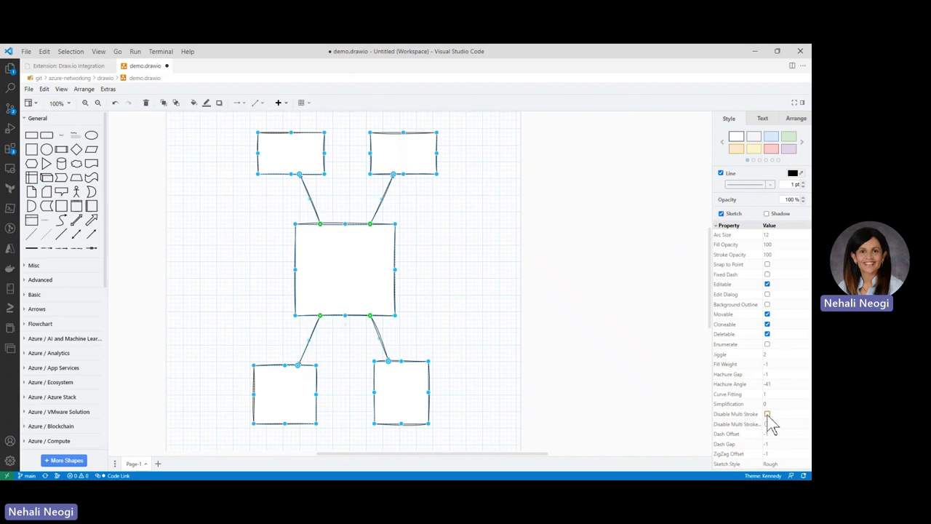
click(455, 283)
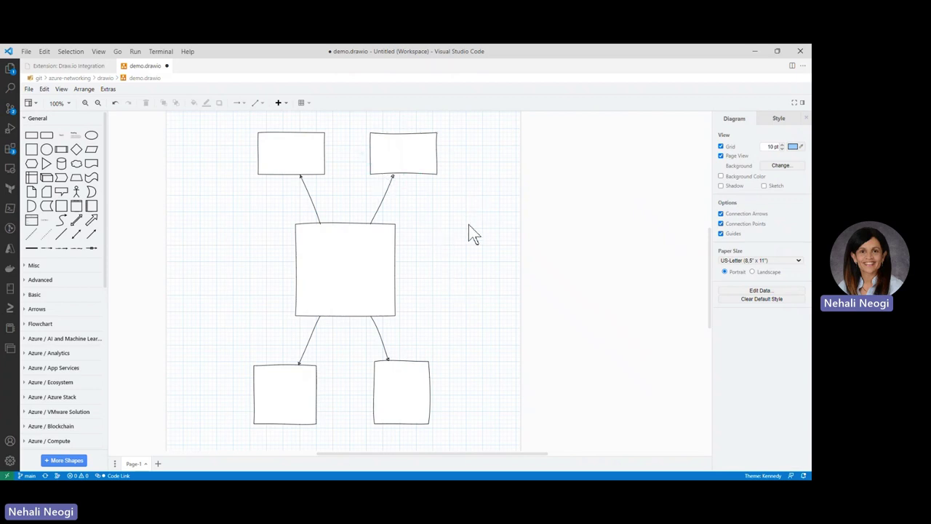
Set small filled round markers at both the start and the end of all four connecting lines.
click(308, 193)
shift+click(384, 199)
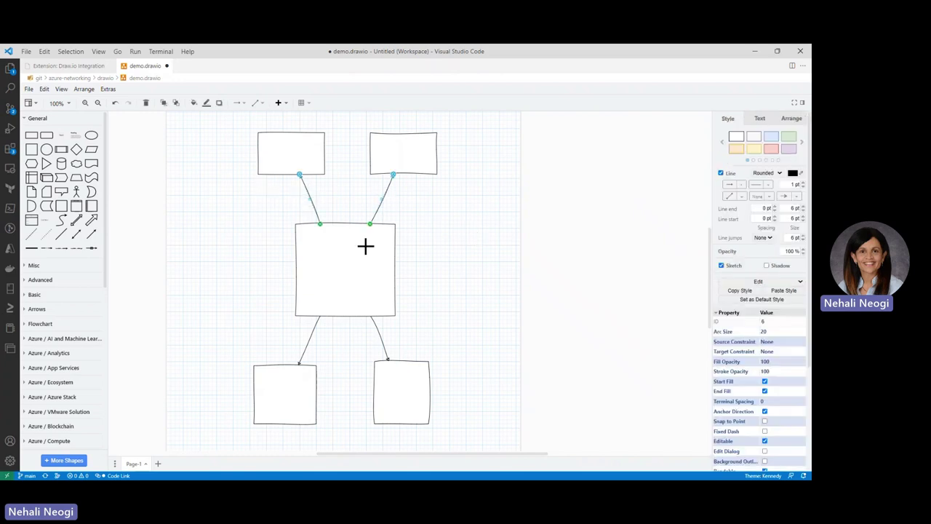
shift+click(314, 333)
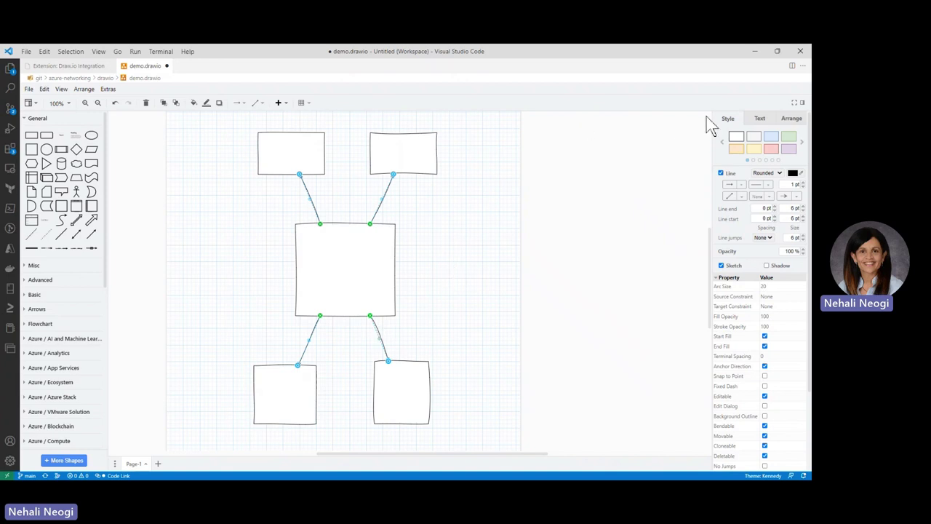
click(771, 197)
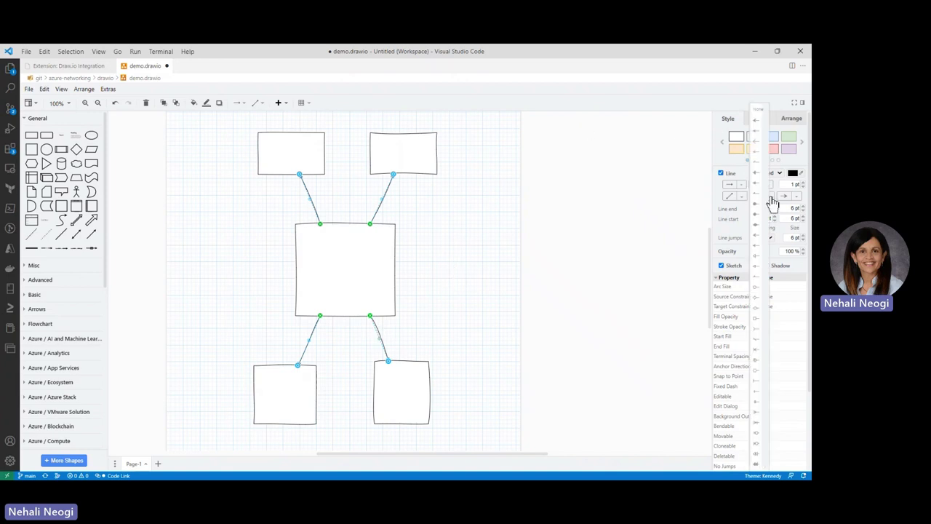
click(757, 211)
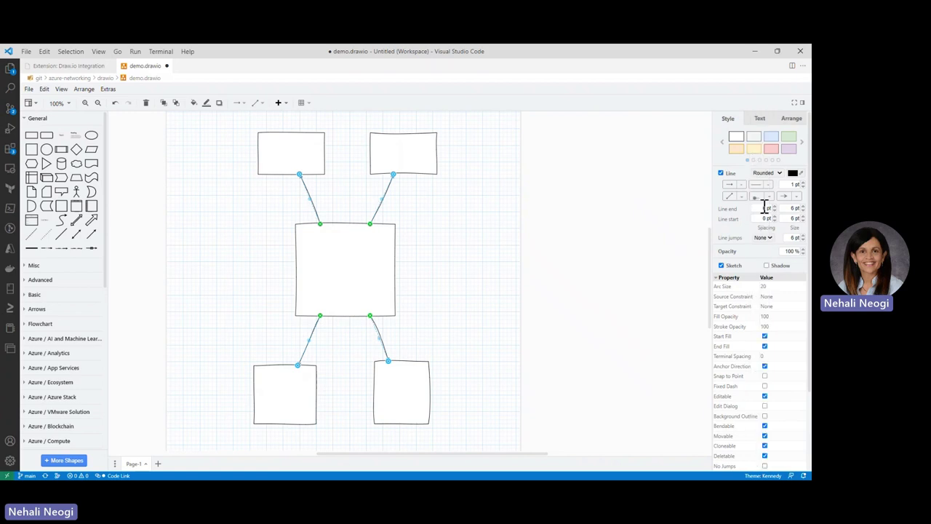
click(797, 197)
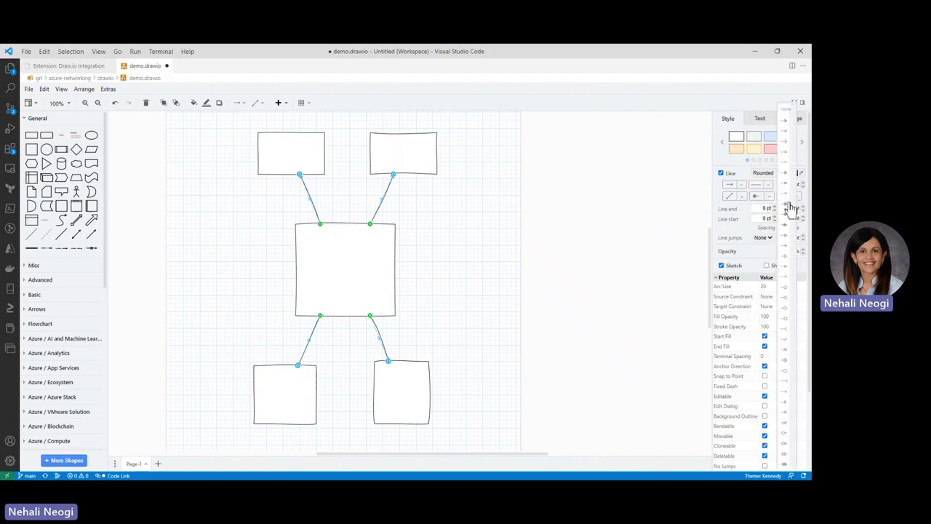
click(787, 208)
click(457, 259)
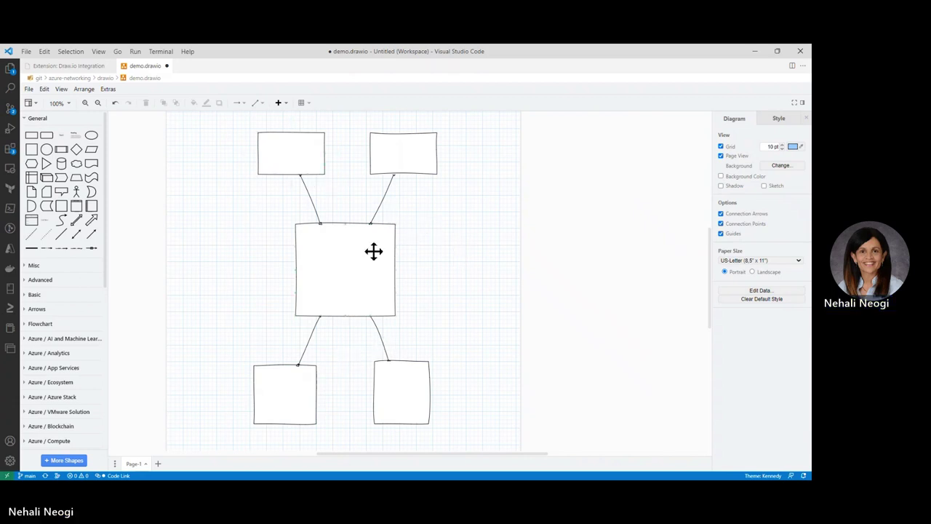
Give both upper rectangles the light blue style with a Solid fill.
mouse_move(350, 270)
mouse_down()
mouse_move(386, 269)
mouse_move(351, 271)
mouse_up()
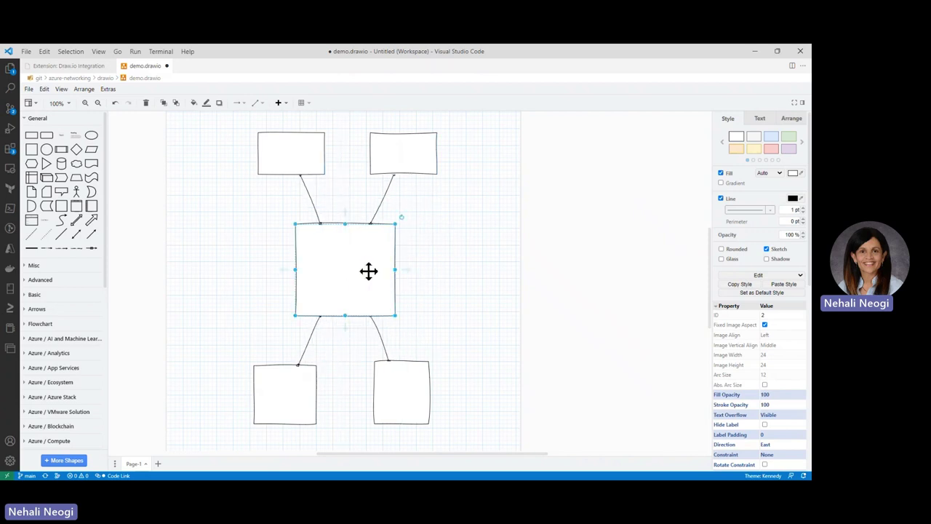
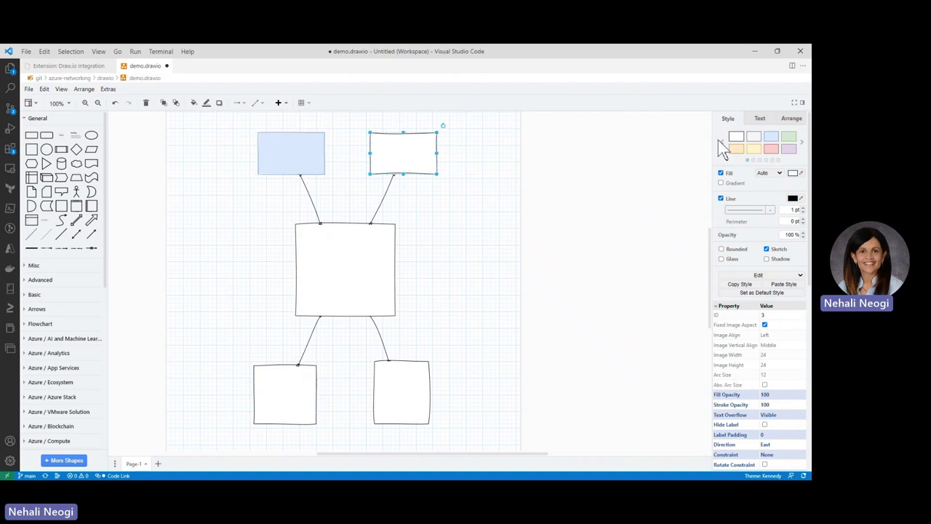
click(769, 148)
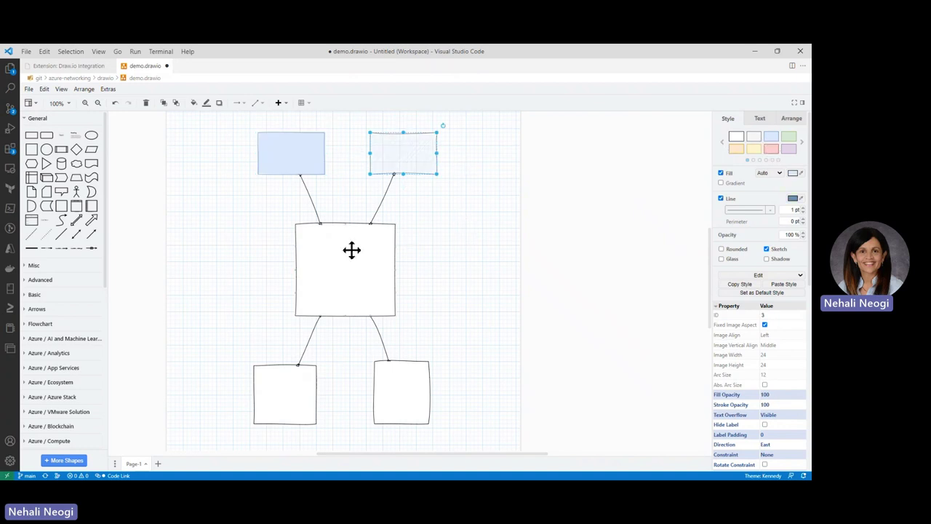
click(770, 173)
click(769, 193)
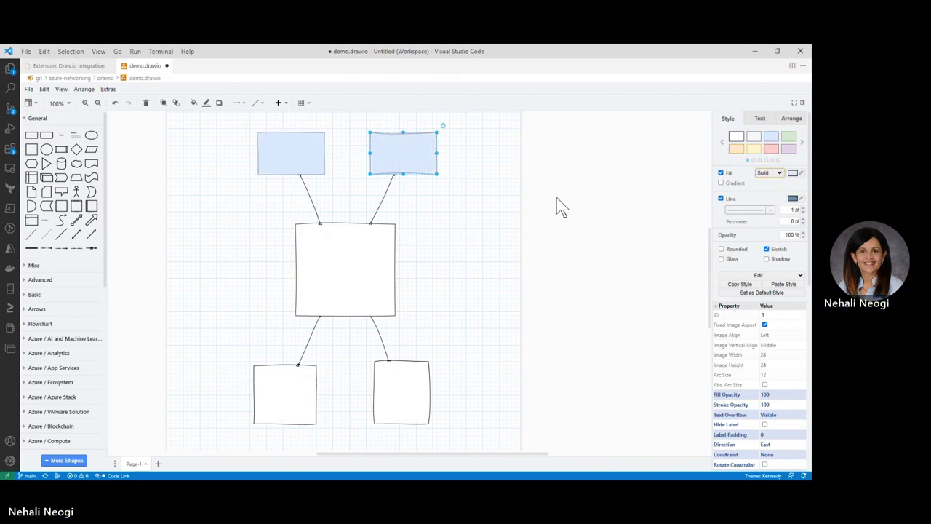
Set the central rectangle's fill to Solid and apply the light blue style to it.
click(353, 264)
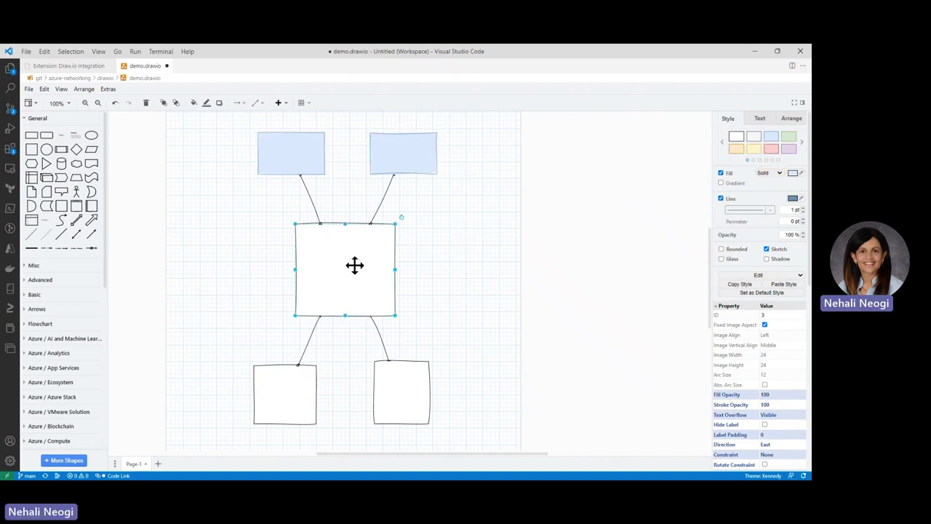
click(770, 173)
click(769, 191)
click(771, 138)
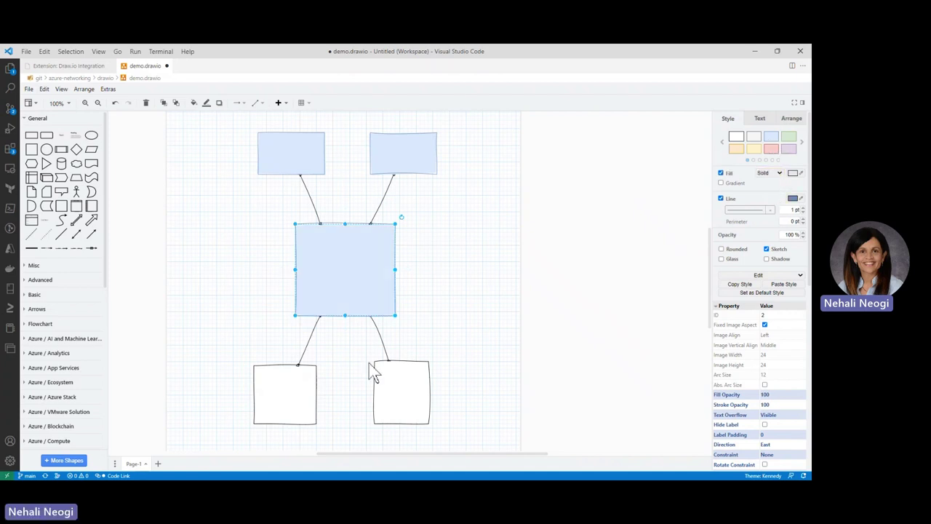
Set both lower rectangles to a Solid fill, with the yellow style on the left one and purple on the right one.
click(285, 401)
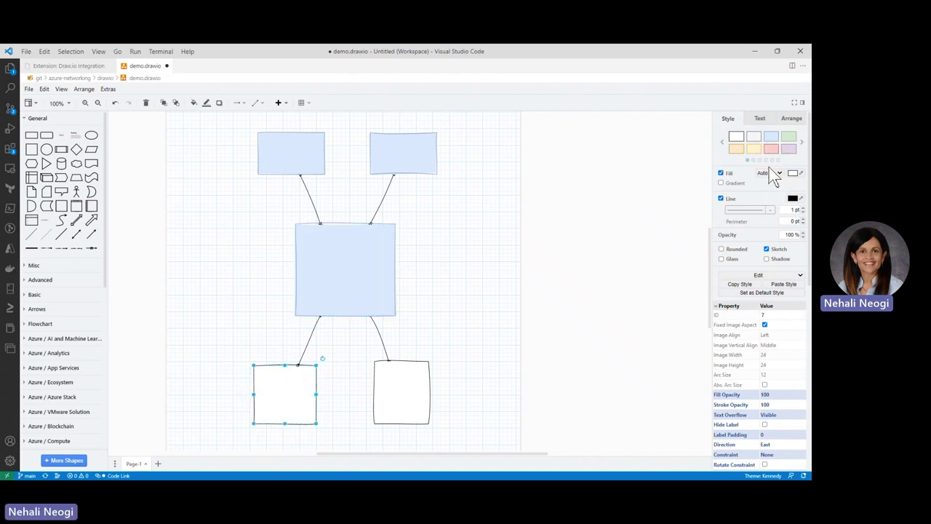
click(767, 172)
click(769, 192)
click(754, 149)
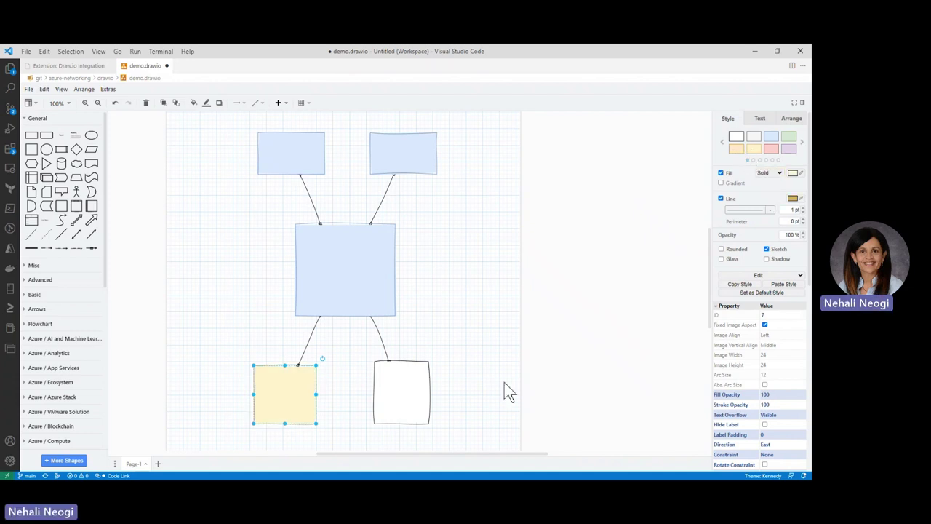
click(397, 388)
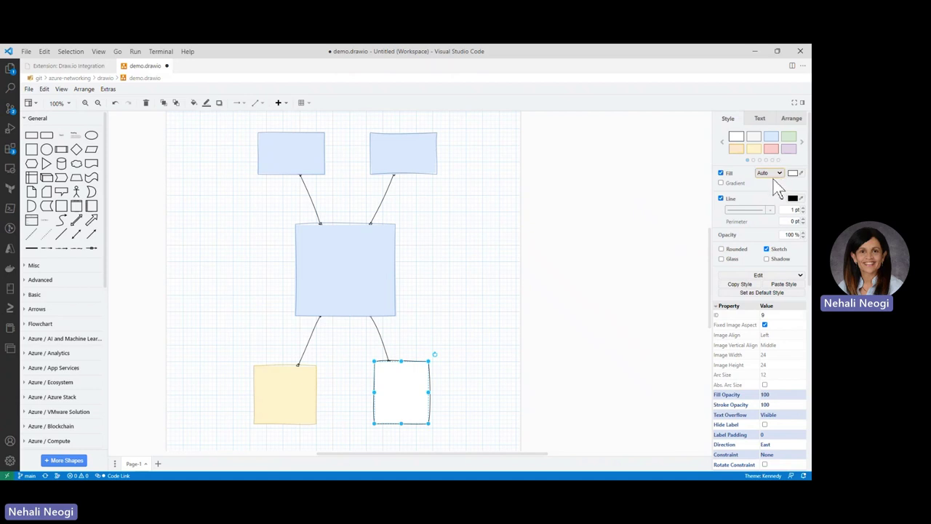
click(789, 149)
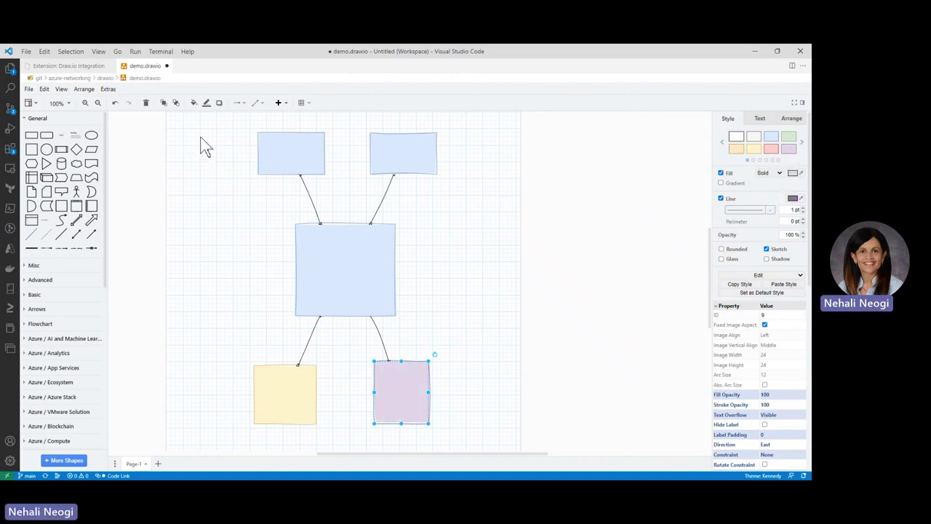
Add a text label beside the upper-left rectangle reading "Spoke-1" with "10.1.0.0/16" on a second line.
double_click(210, 162)
click(208, 164)
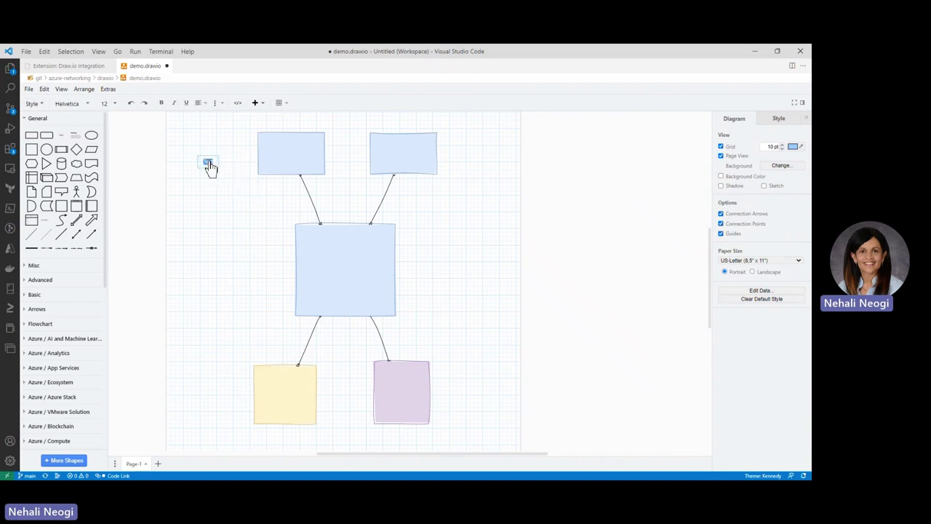
double_click(208, 163)
text(Se)
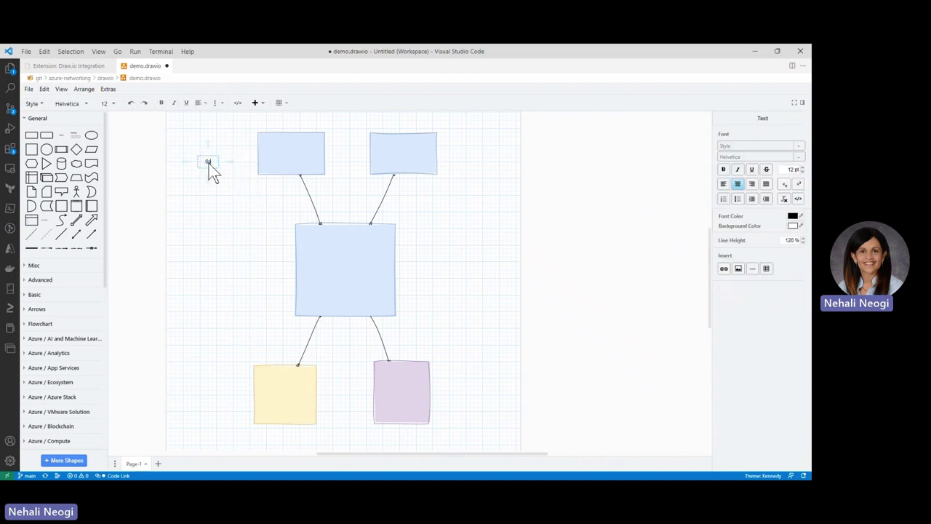
text(rver)
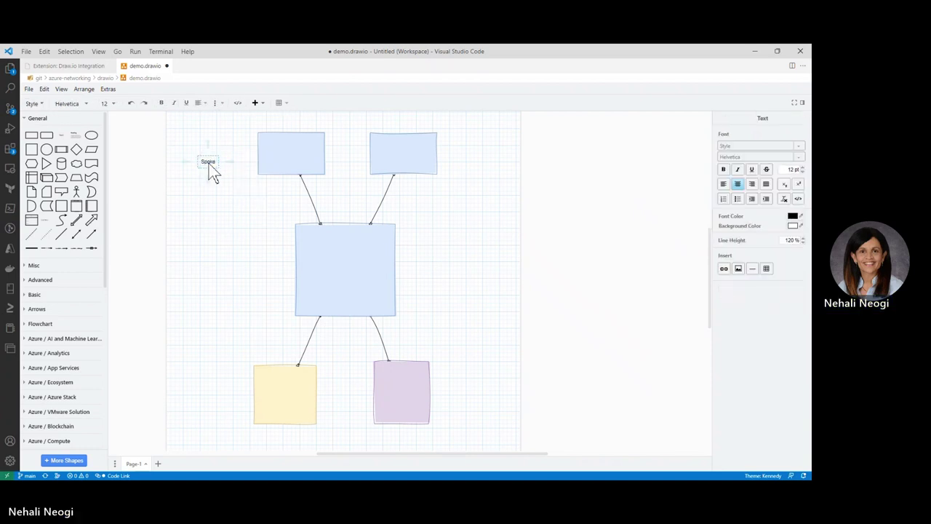
text(-1)
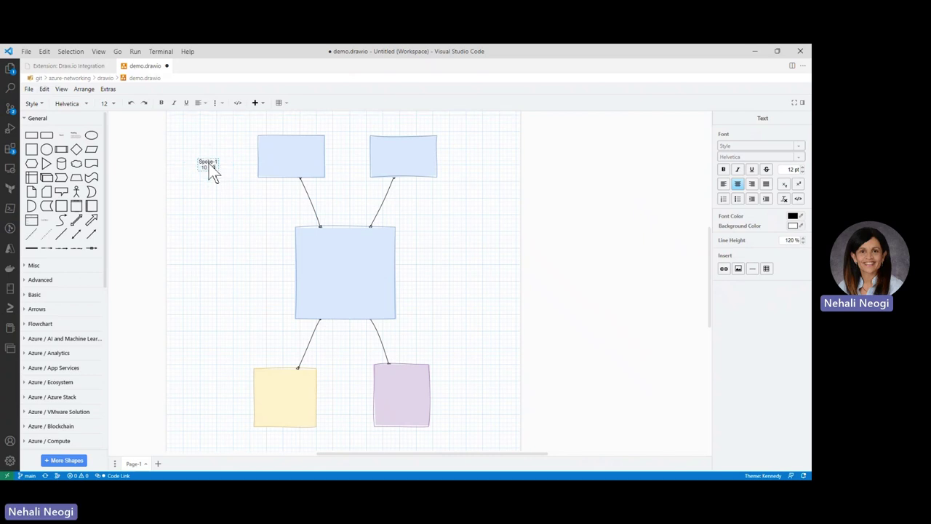
text(10.1.0.0/16)
triple_click(217, 171)
click(218, 185)
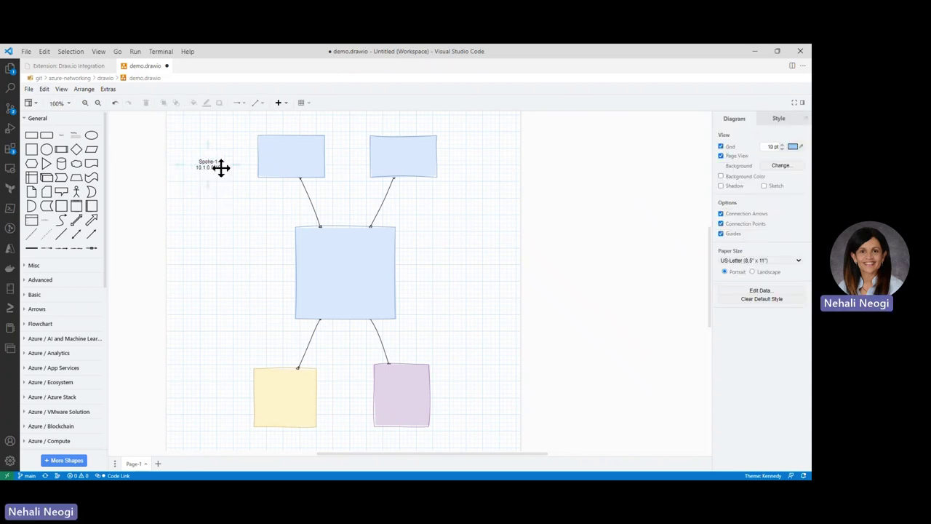
Set the Spoke-1 label's font to Comic Sans MS at 15 pt.
click(210, 166)
double_click(210, 167)
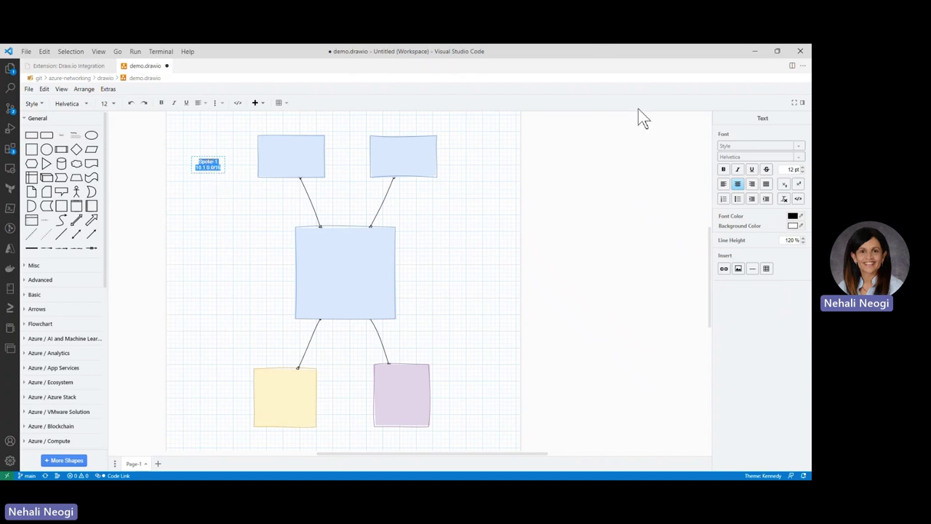
click(727, 158)
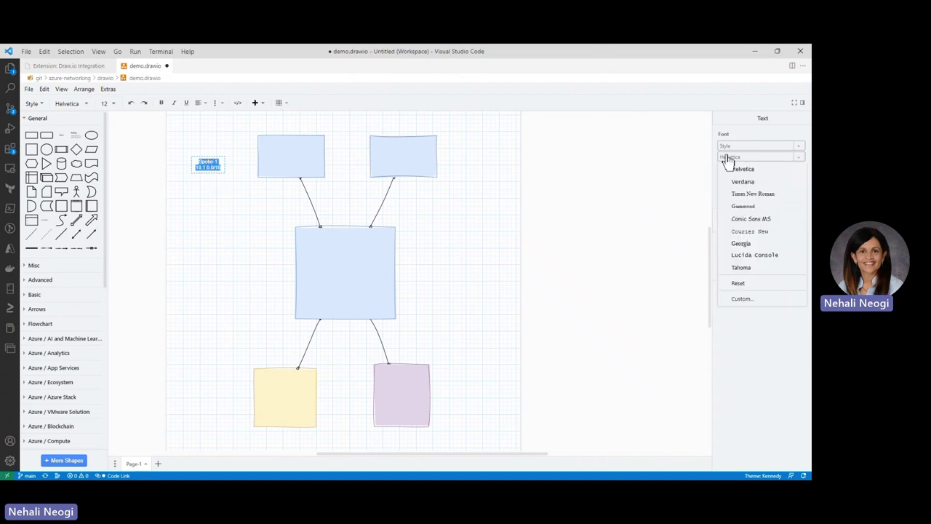
click(739, 223)
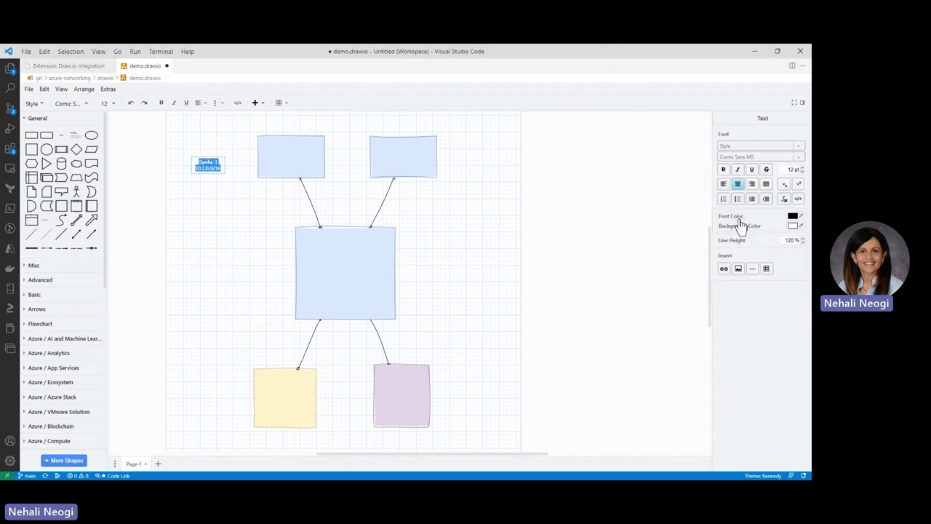
click(802, 168)
click(802, 168)
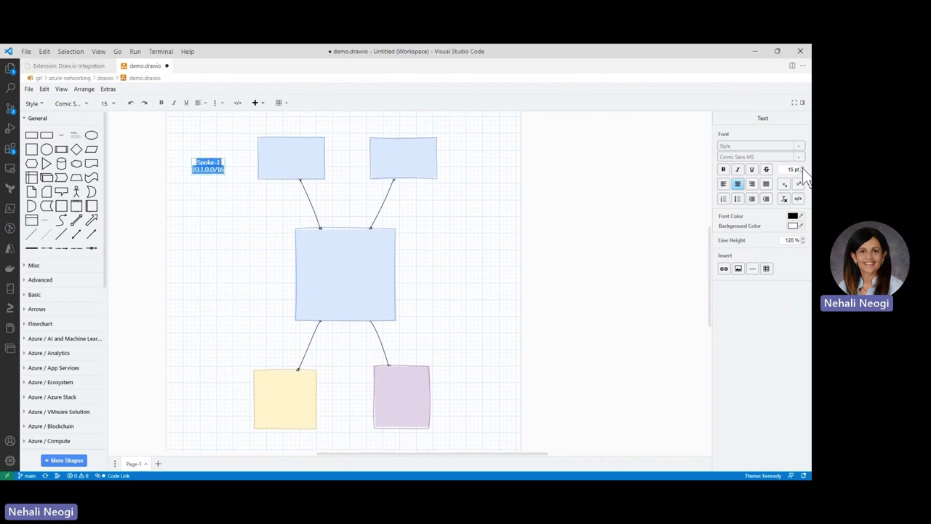
Move the Spoke-1 label into the upper-left rectangle and place a copy of it in each of the other four rectangles.
click(202, 193)
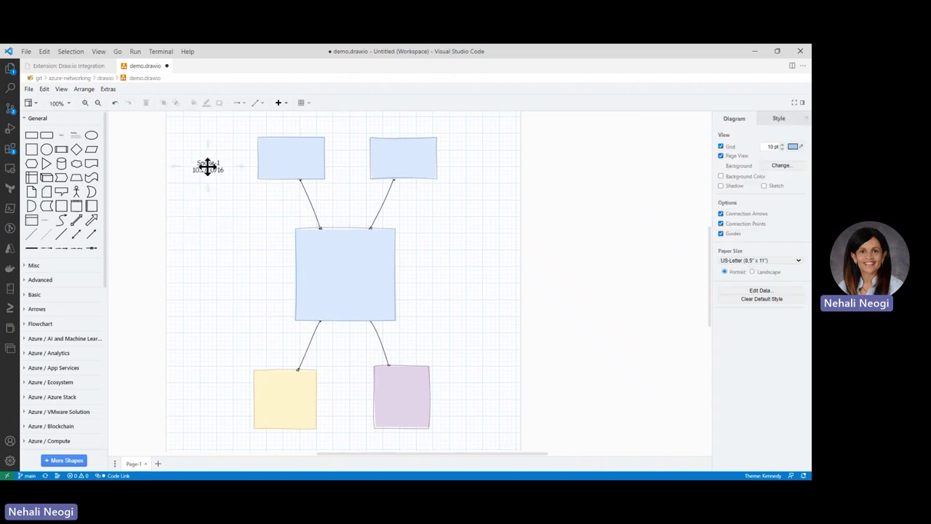
drag(207, 166, 289, 152)
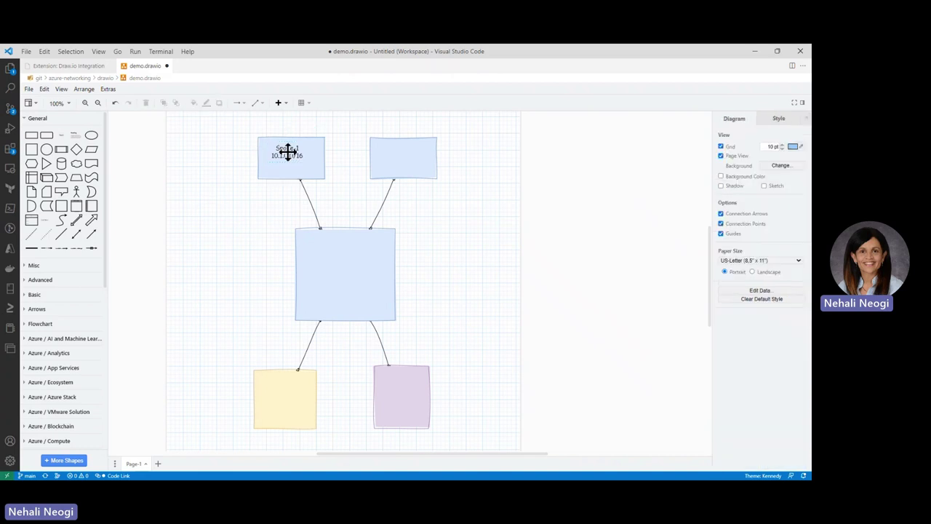
click(289, 150)
drag(289, 150, 283, 386)
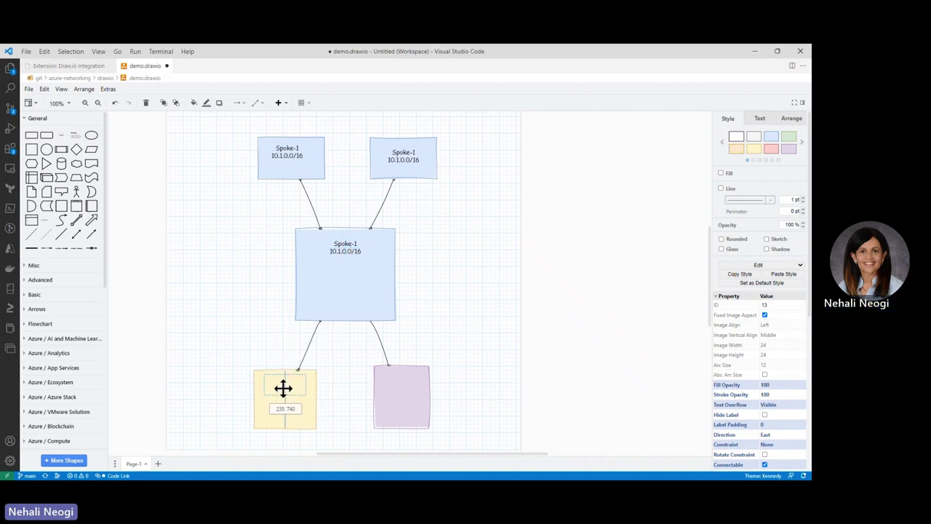
click(339, 247)
drag(339, 248, 393, 386)
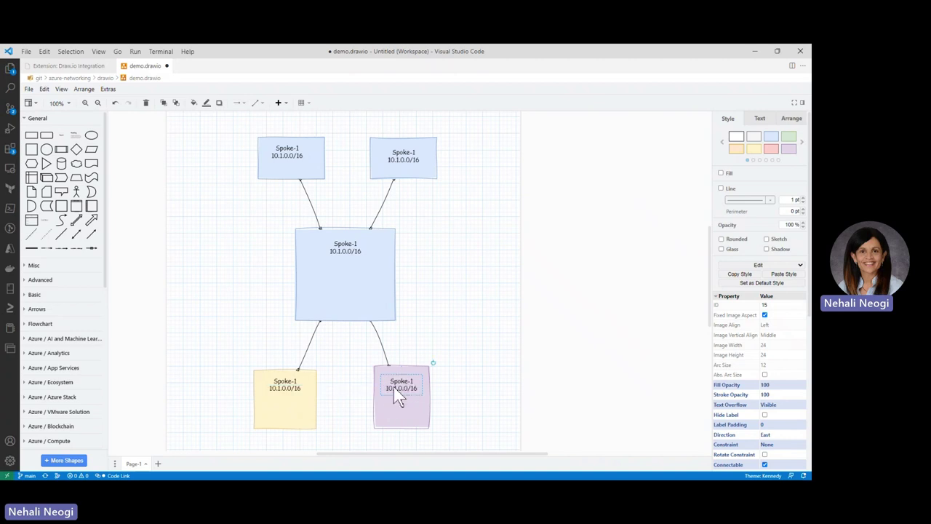
Change the upper-right rectangle's label to "Spoke-2" with "10.2.0.0/16" on the second line.
click(293, 156)
click(401, 155)
double_click(409, 160)
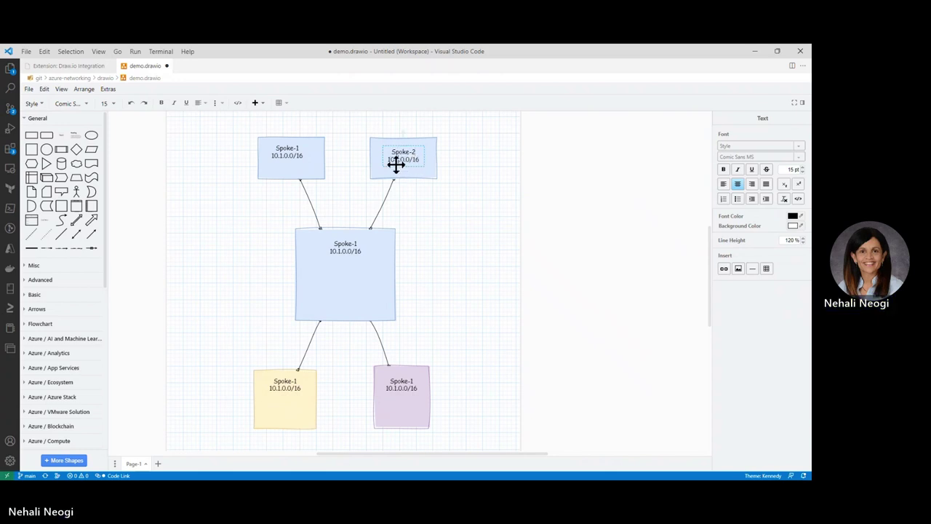
Change the central rectangle's label to "HUB" with "10.0.0.0/16" on the second line.
double_click(338, 248)
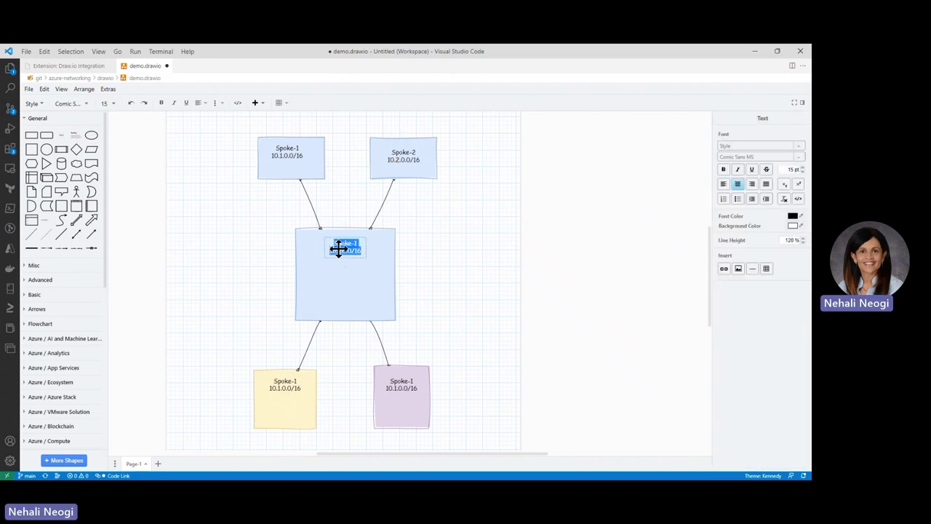
click(356, 250)
drag(357, 243, 329, 245)
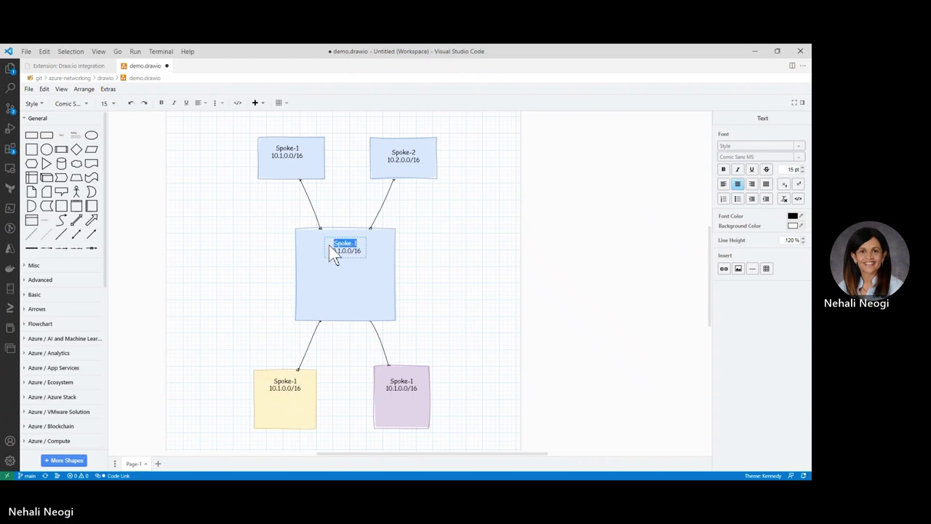
text(HUB)
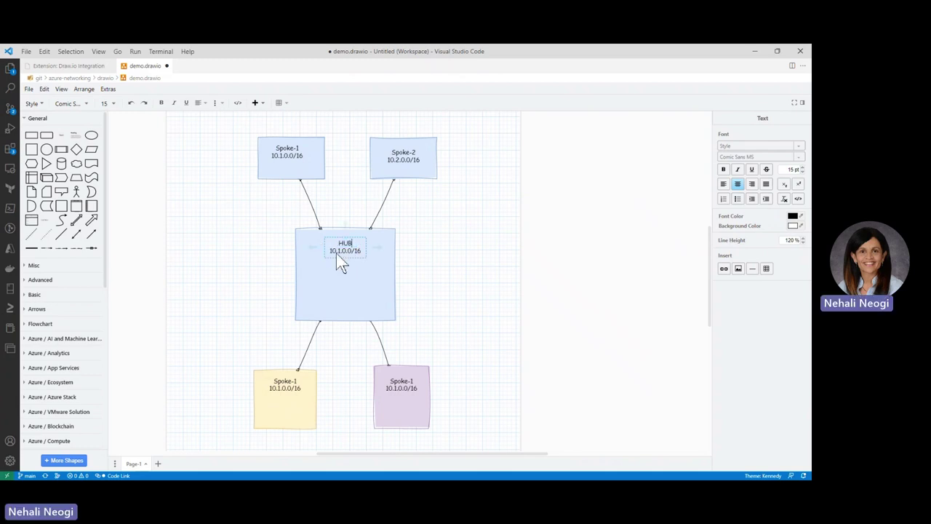
click(340, 250)
key(BackSpace)
text(0)
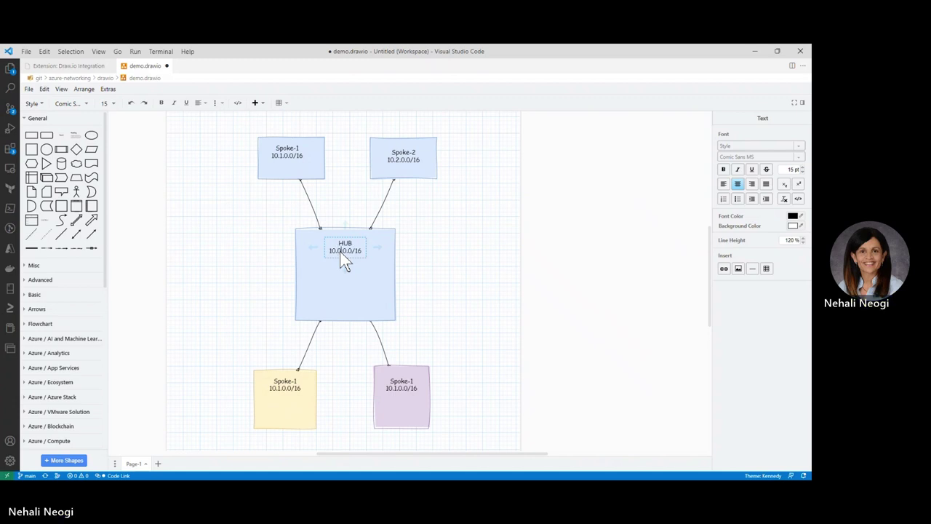
Replace the yellow rectangle's label with "Branch" and "10.100.0.0/16" on the second line.
click(281, 386)
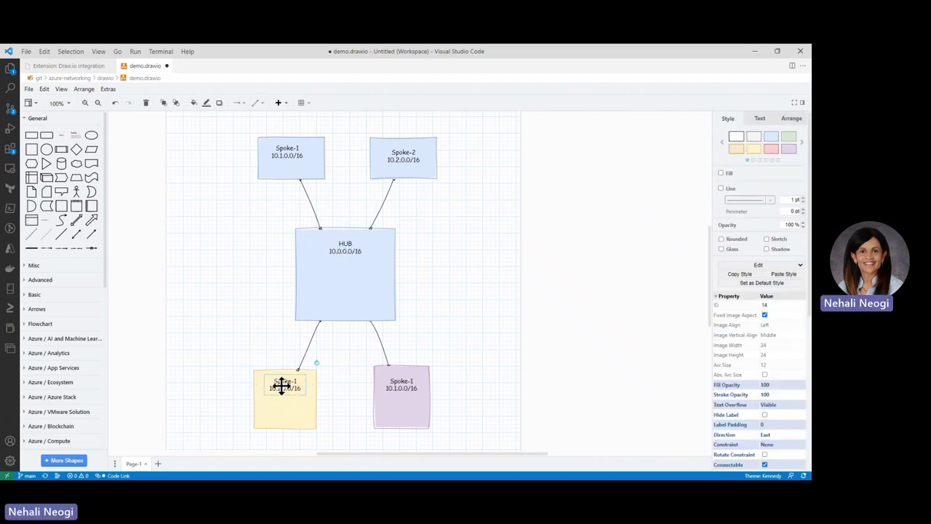
double_click(282, 385)
key(BackSpace)
text(O)
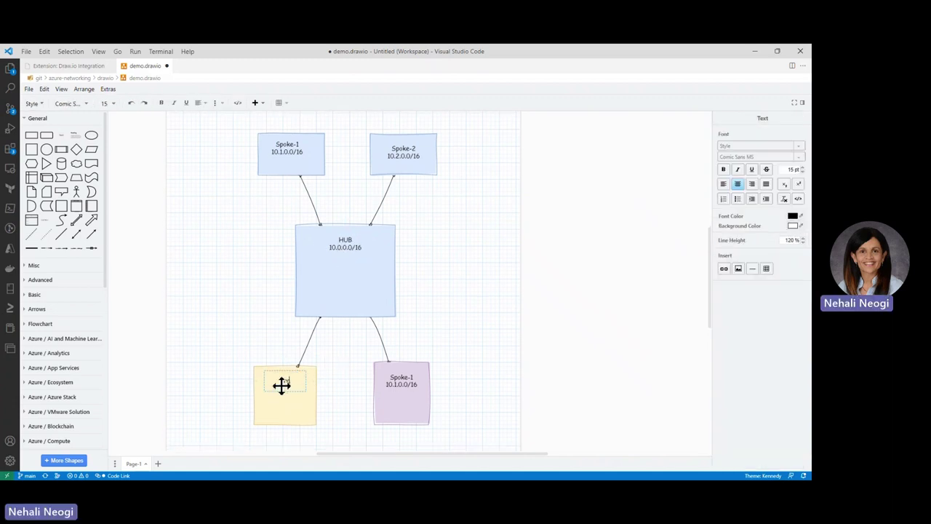
text(nch)
key(BackSpace)
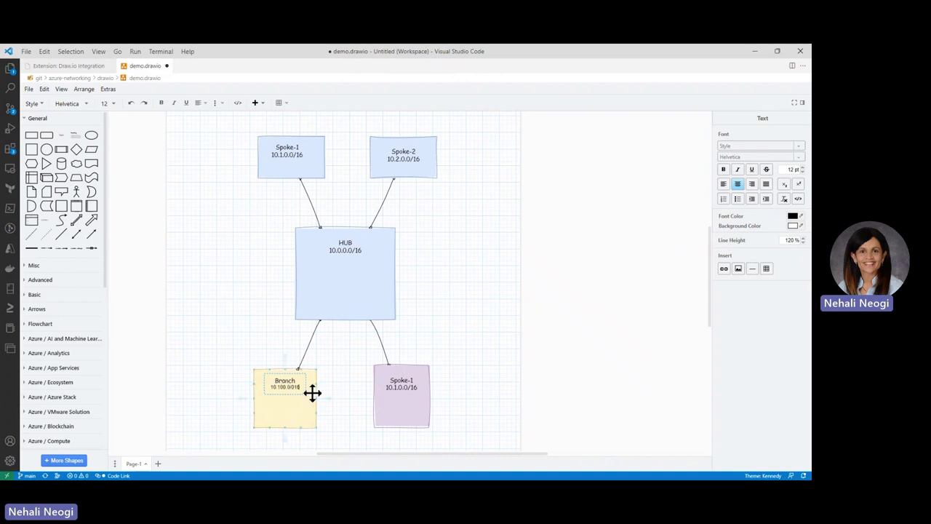
key(BackSpace)
key(BackSpace)
key(BackSpace)
key(BackSpace)
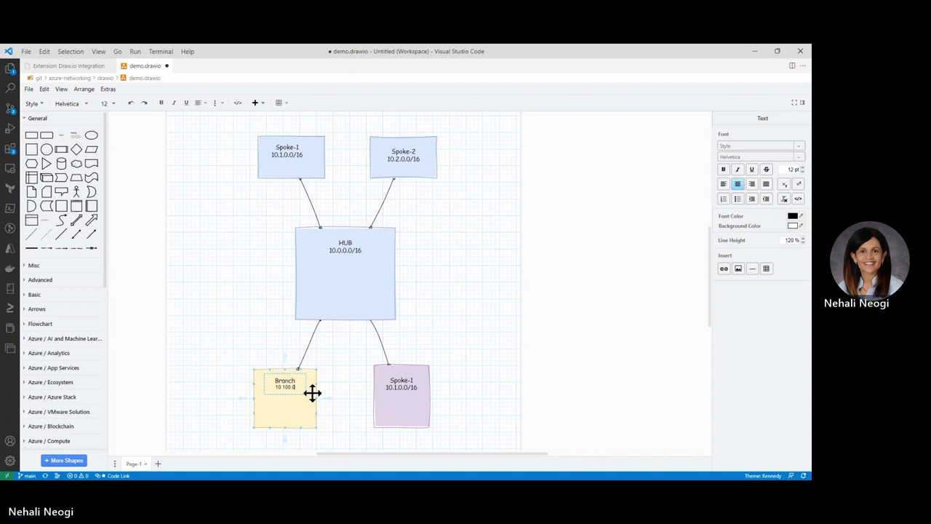
text(.0/16)
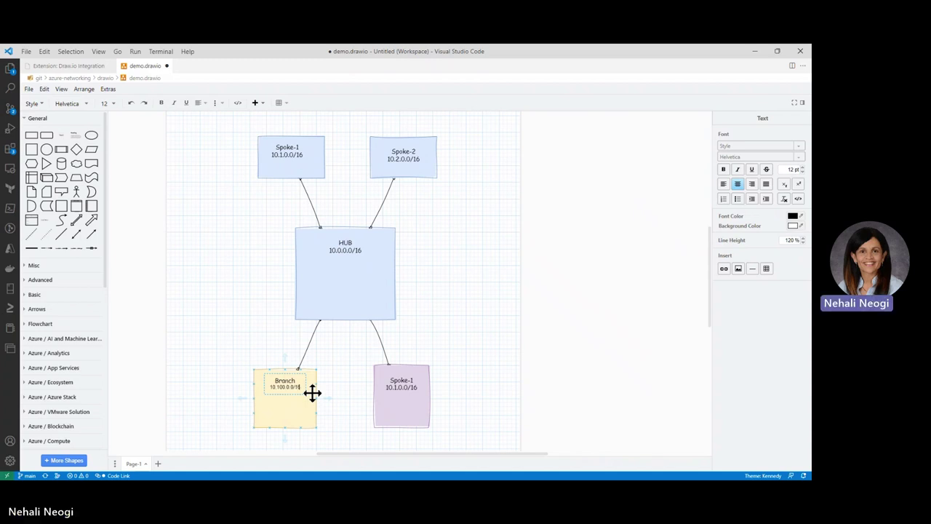
Replace the purple rectangle's label with "HQ" and "10.101.0.0/16" on the second line.
double_click(401, 388)
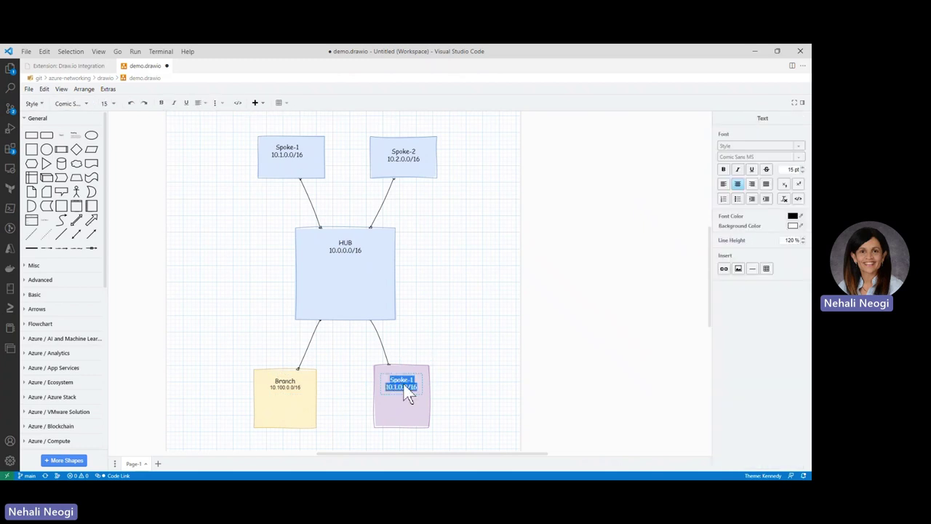
text(HQ)
text( 1)
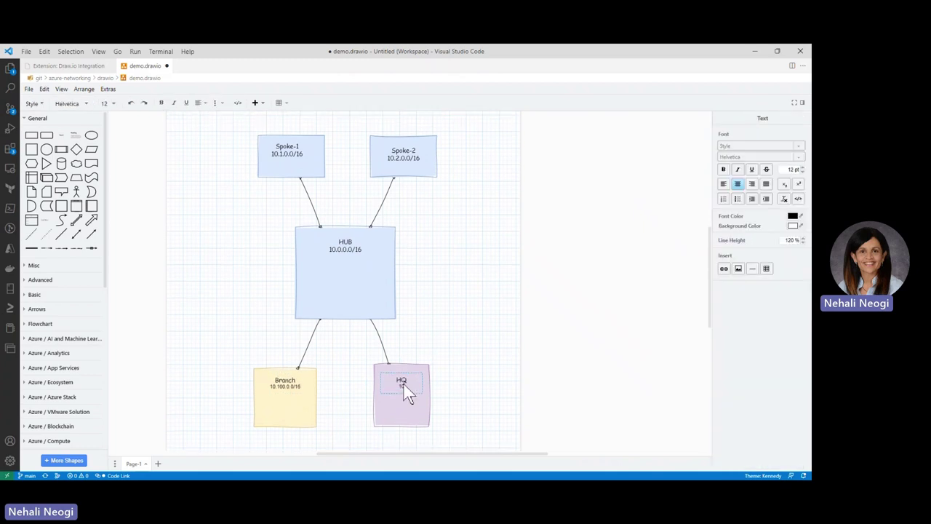
text(0.101.0.0/16)
Set both lines of the Branch label to 15 pt and make them bold.
double_click(285, 383)
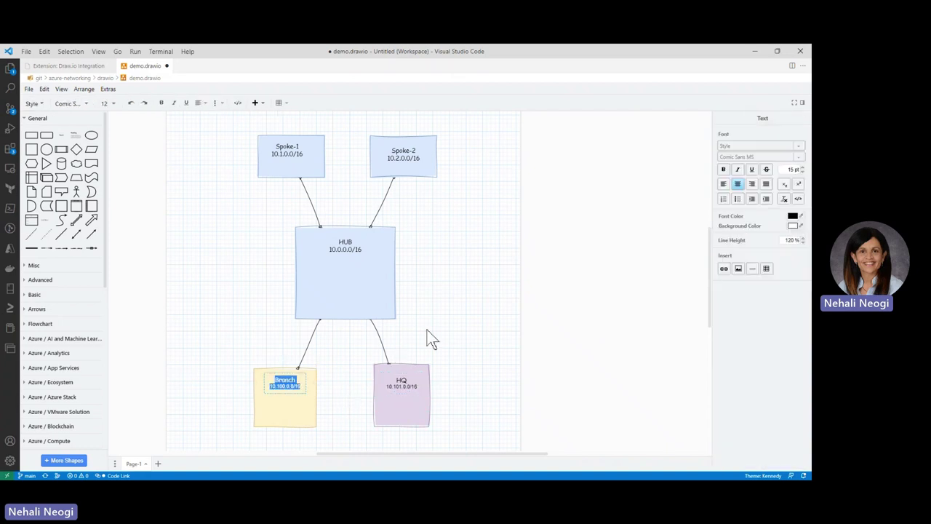
click(803, 167)
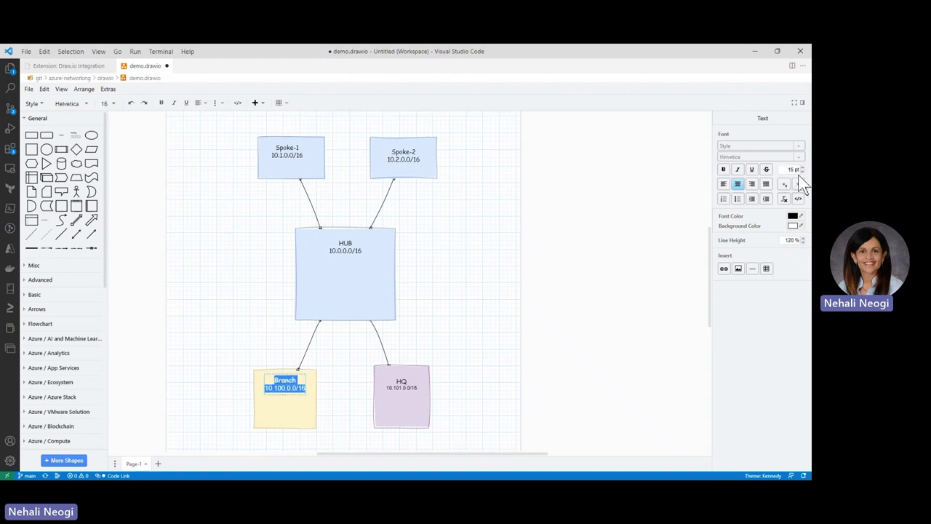
click(802, 173)
click(723, 169)
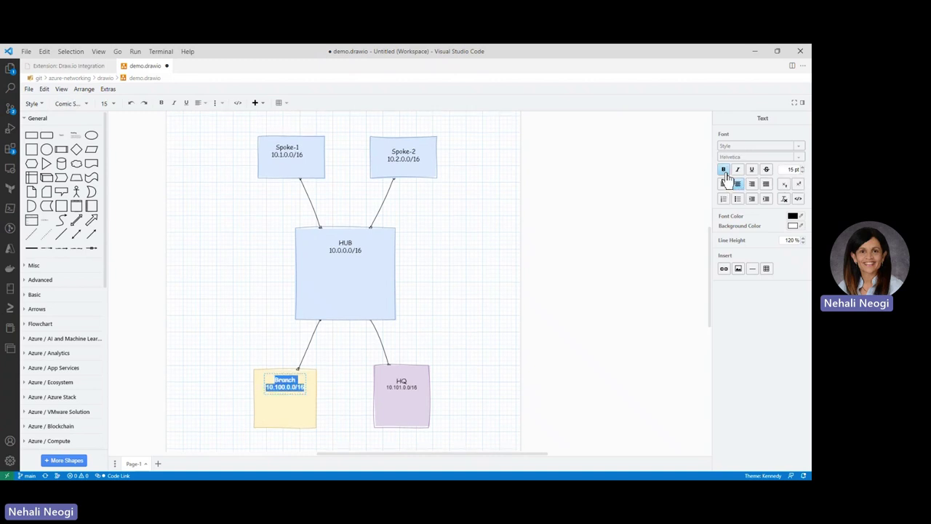
Make both lines of the HQ label in the purple rectangle bold.
click(399, 386)
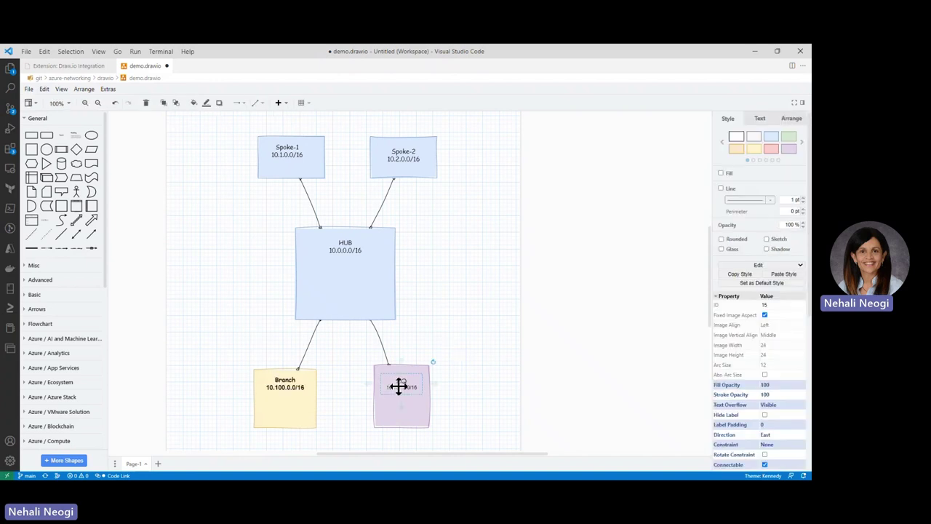
double_click(398, 386)
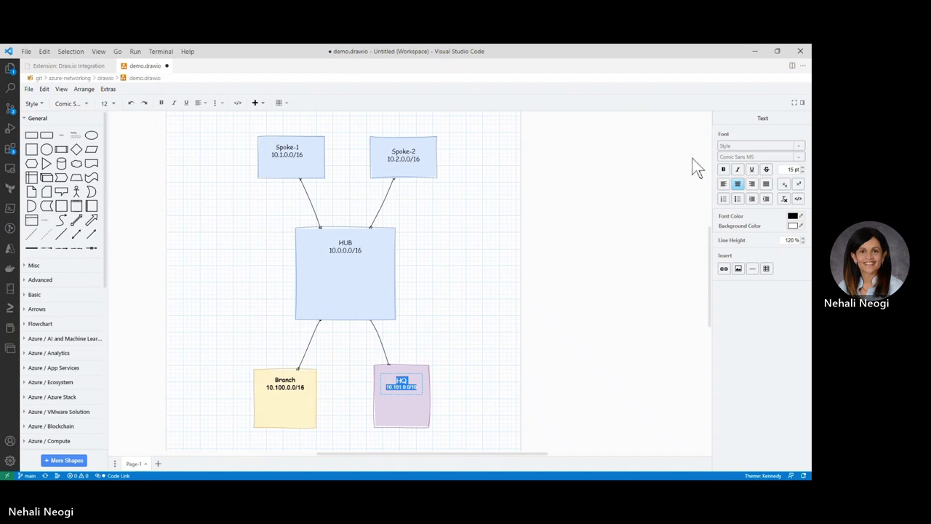
click(724, 170)
Set the whole Branch label's font to Comic Sans MS.
click(288, 385)
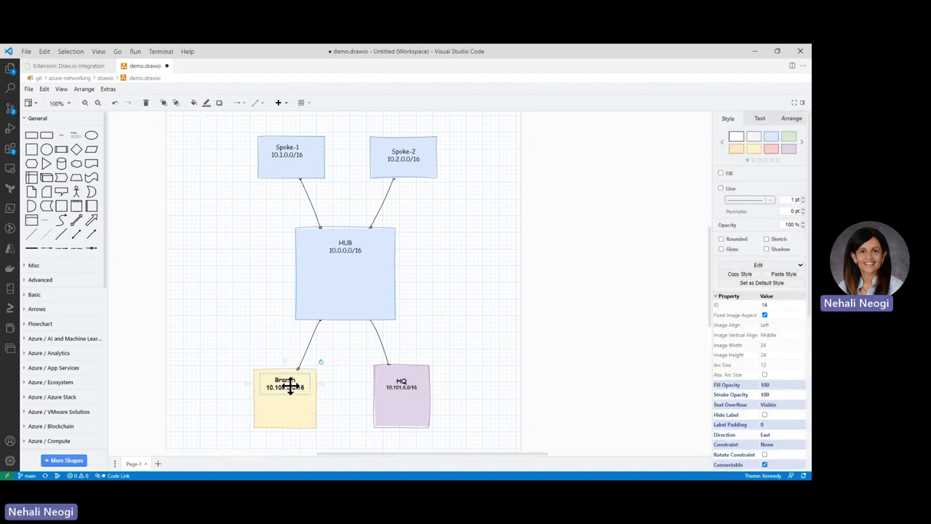
double_click(289, 387)
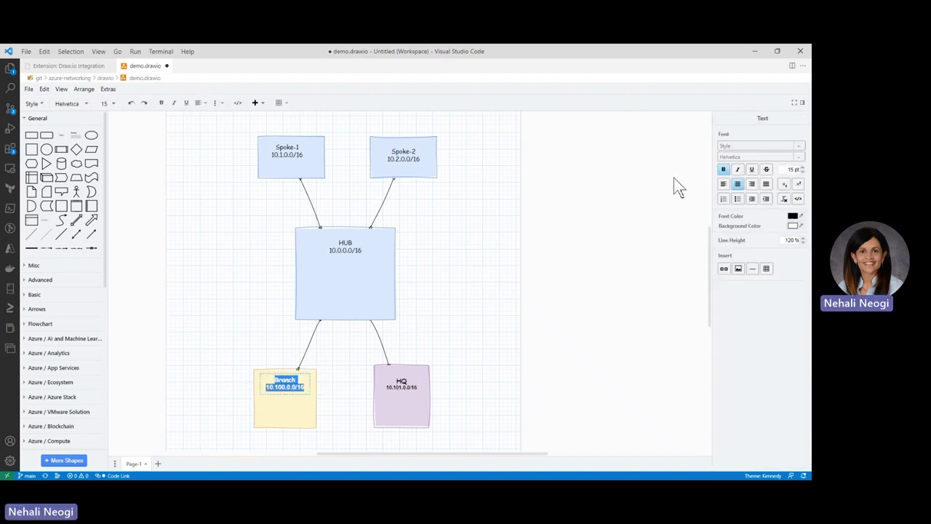
click(739, 157)
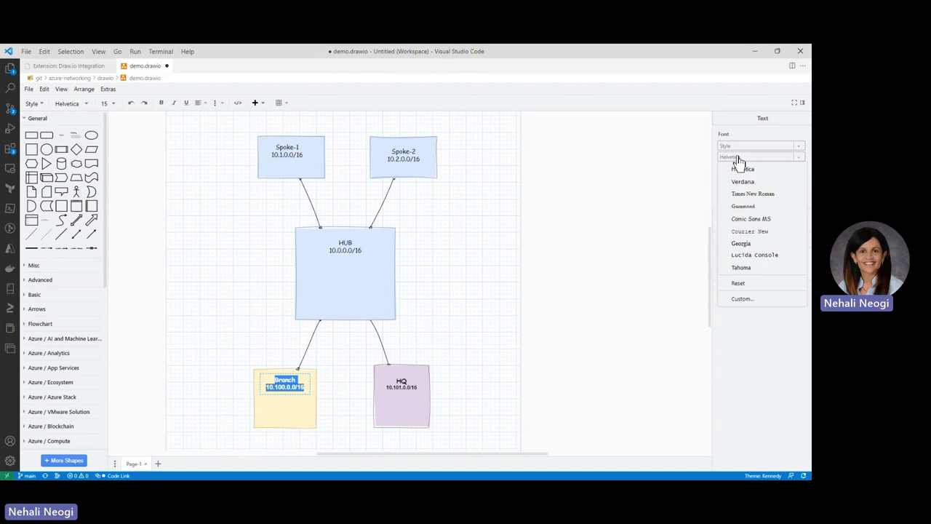
click(743, 218)
Make the HUB, Spoke-1 and Spoke-2 labels bold.
double_click(349, 247)
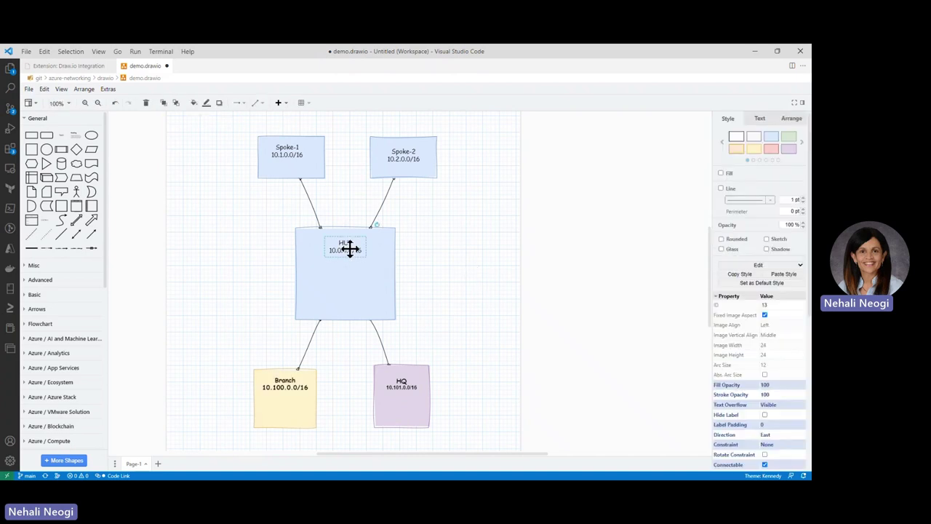
click(725, 170)
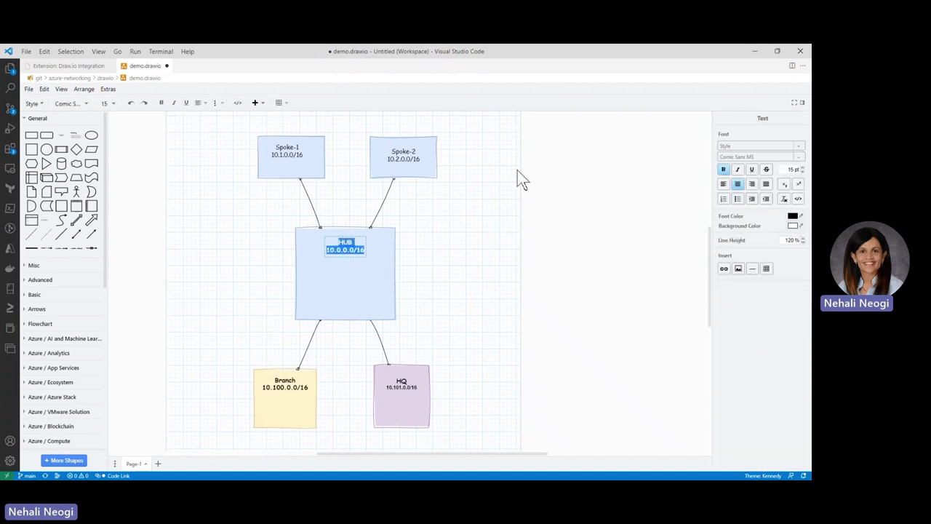
double_click(294, 152)
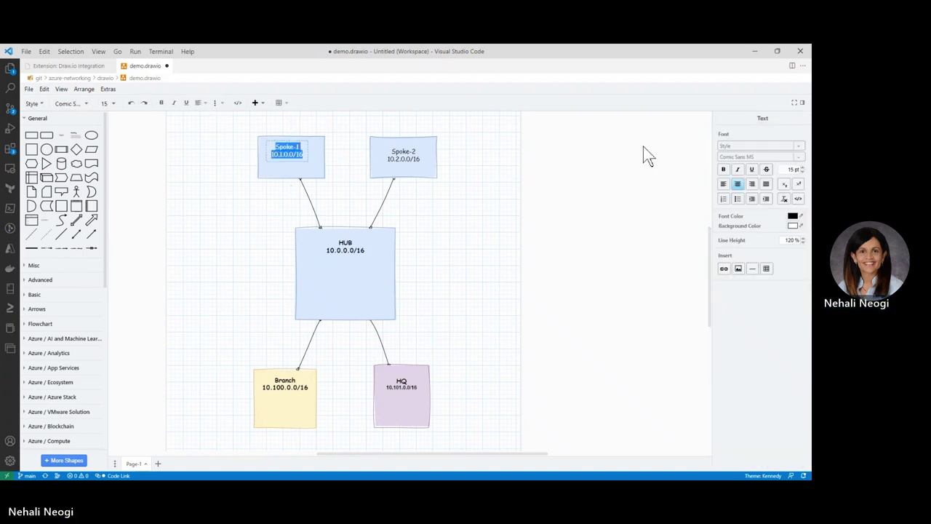
click(723, 169)
double_click(390, 165)
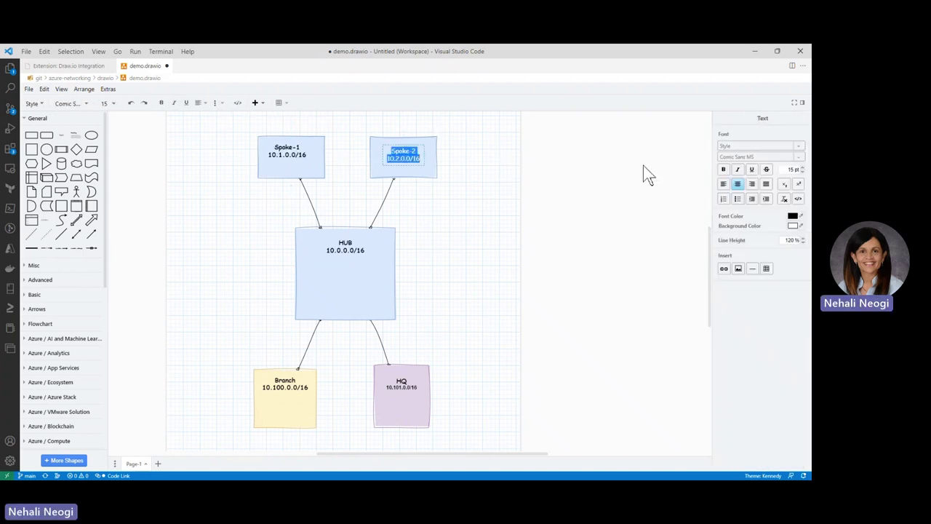
click(723, 170)
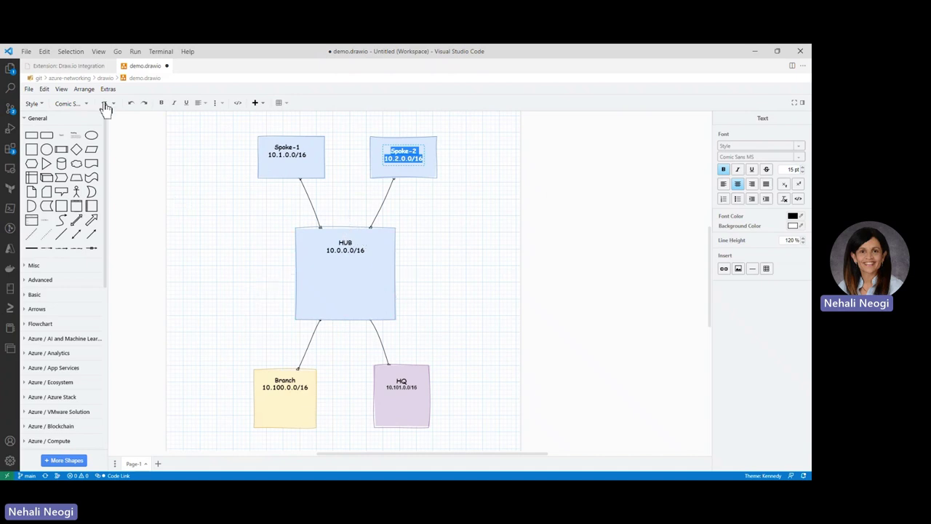
Turn on the Search Shapes field above the shape library.
click(60, 91)
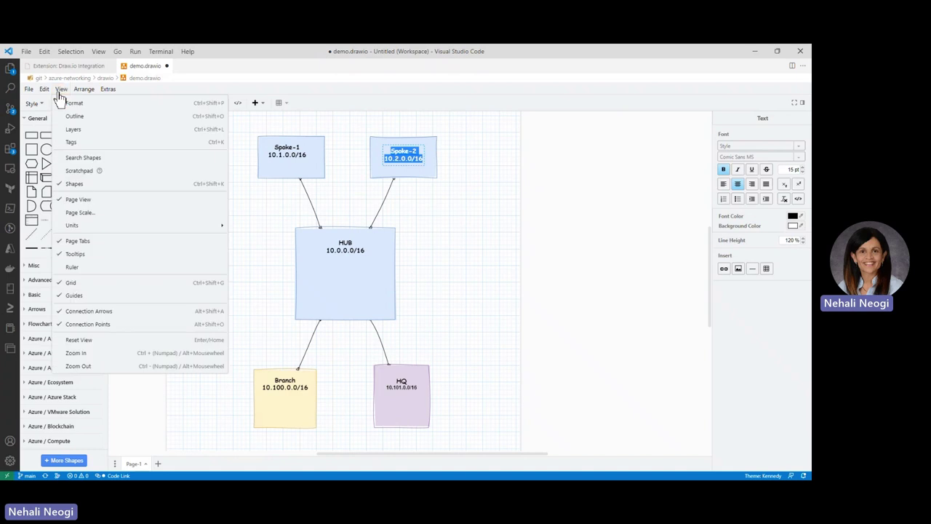
click(74, 158)
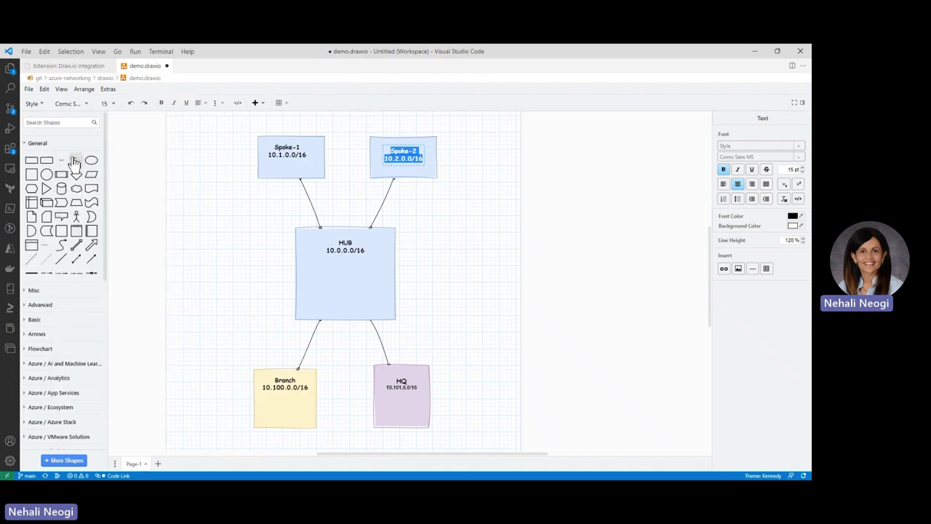
Hide the shape library and show it again.
click(62, 91)
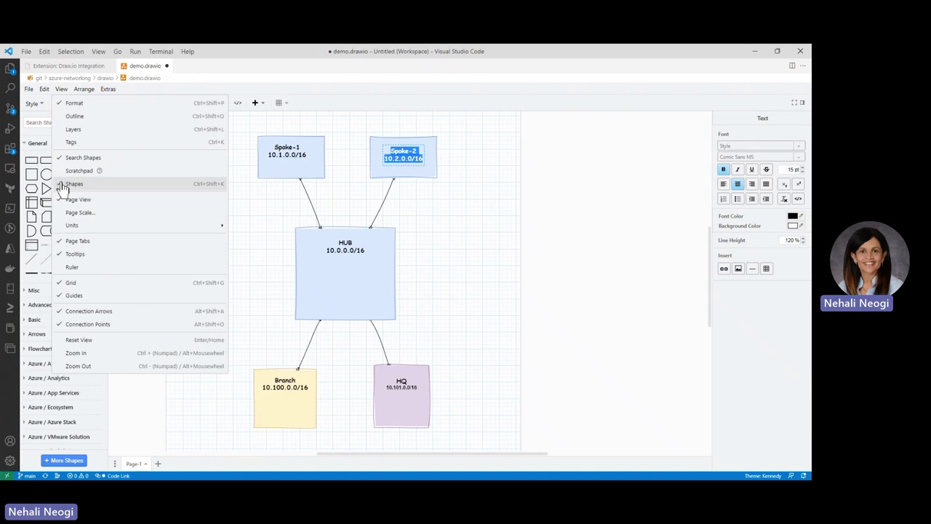
click(63, 183)
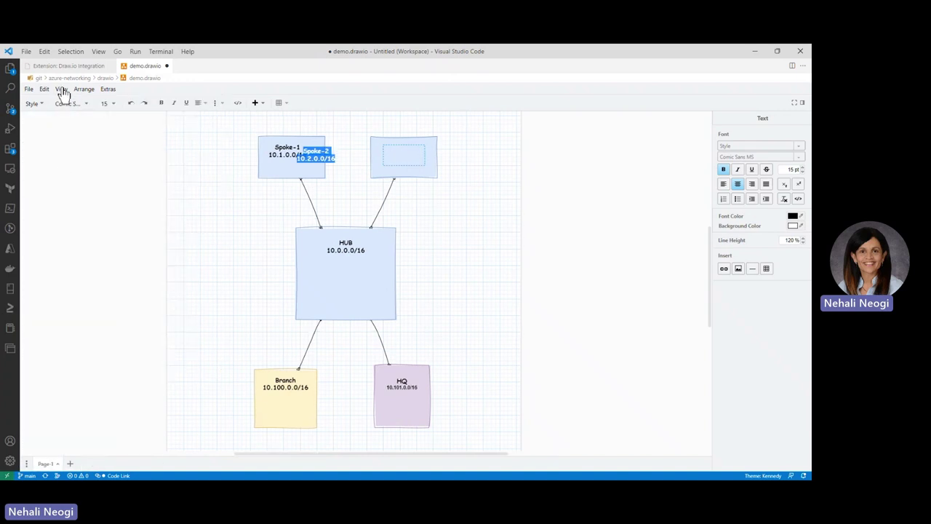
click(62, 91)
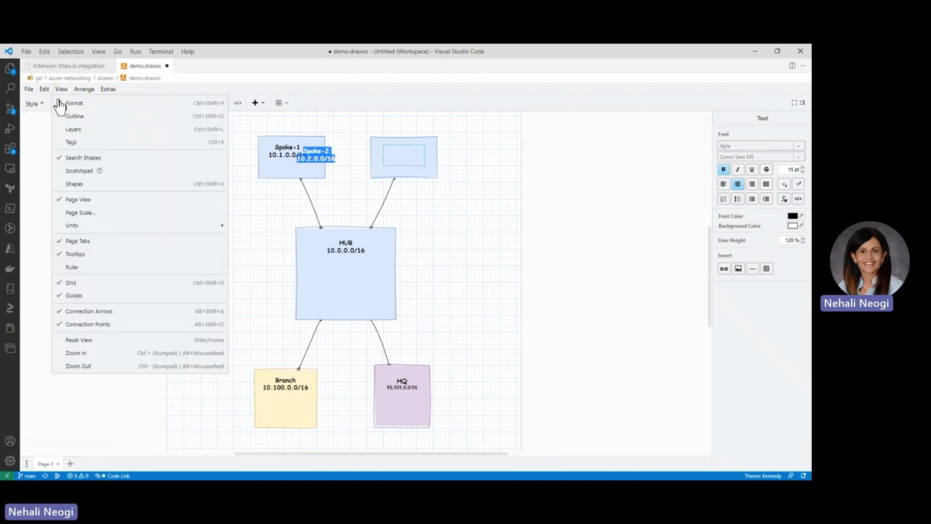
click(61, 184)
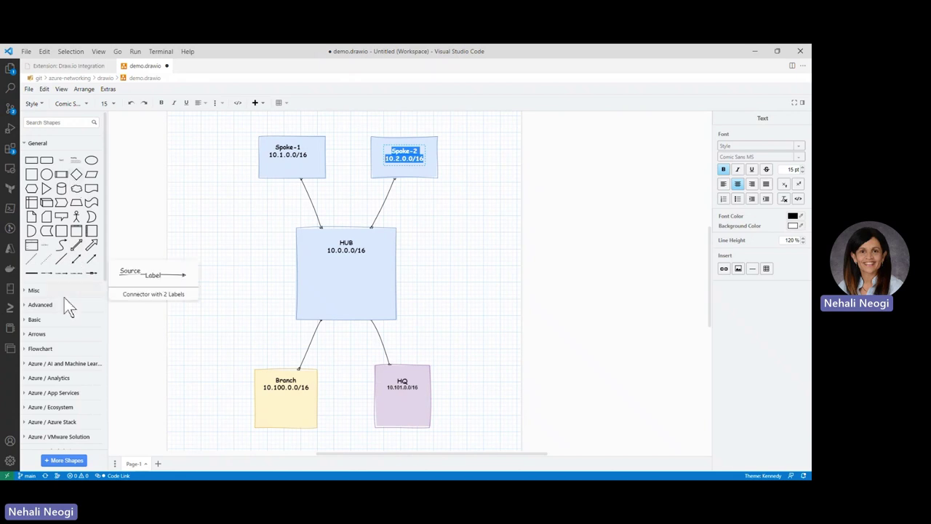
Review the available shape categories and the additional shape libraries, checking that the Azure library is enabled.
scroll(64, 298, down, 5)
scroll(64, 298, down, 5)
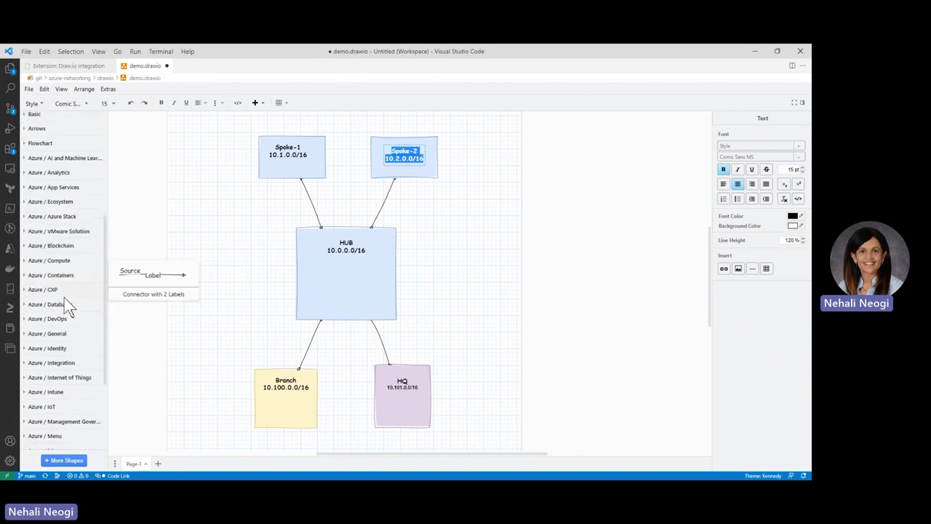
click(67, 461)
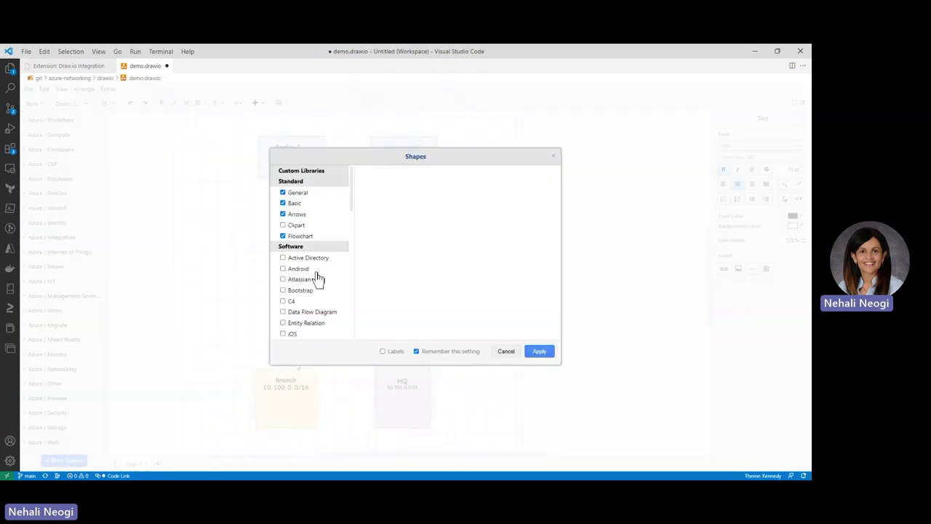
scroll(313, 240, down, 5)
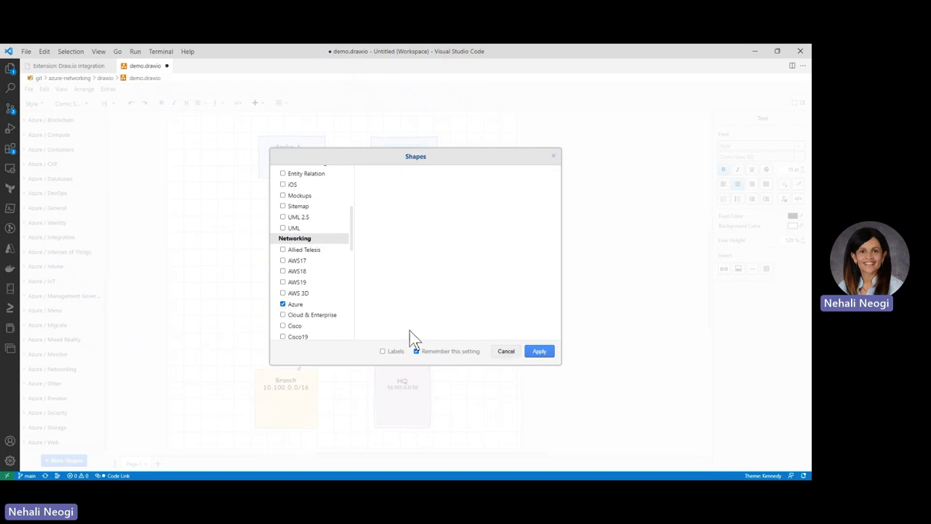
click(506, 352)
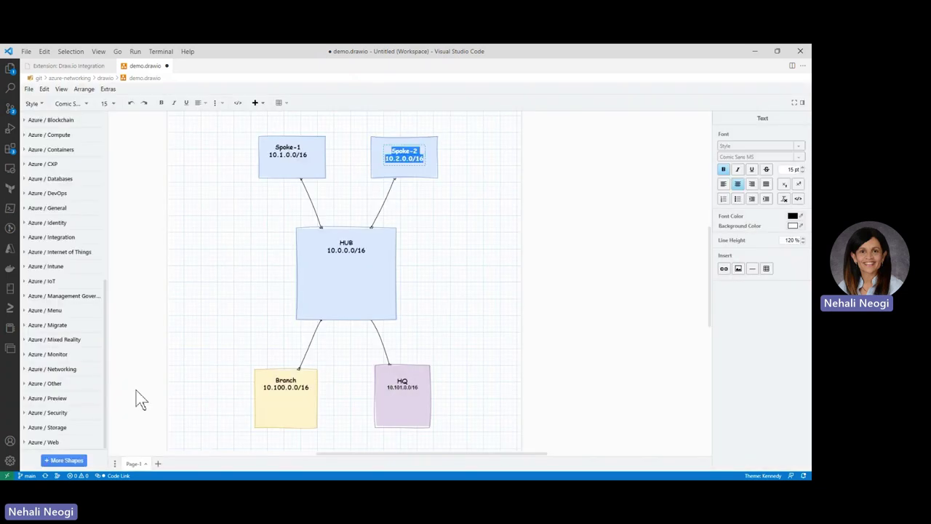
Insert the Virtual Network Gateways icon from the Azure / Networking shapes, shrink it and place it to the right of the HUB rectangle.
click(26, 369)
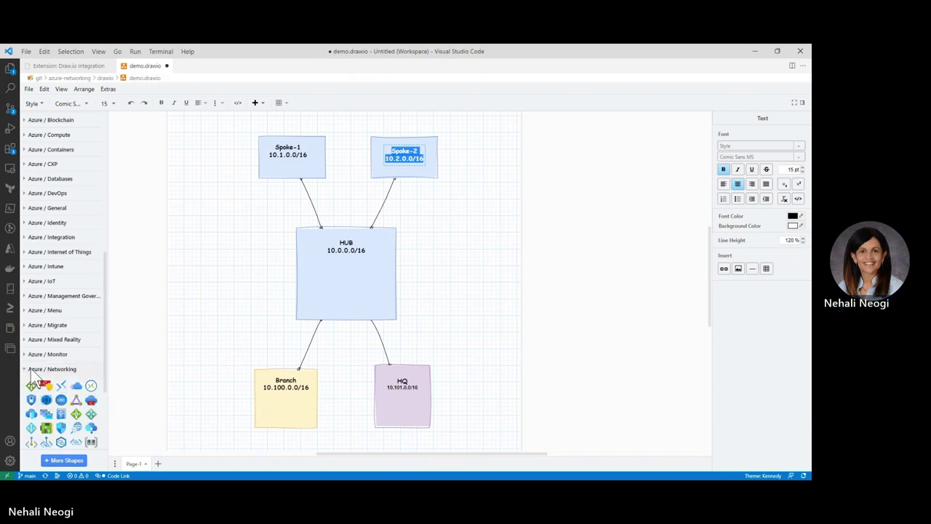
scroll(45, 368, down, 3)
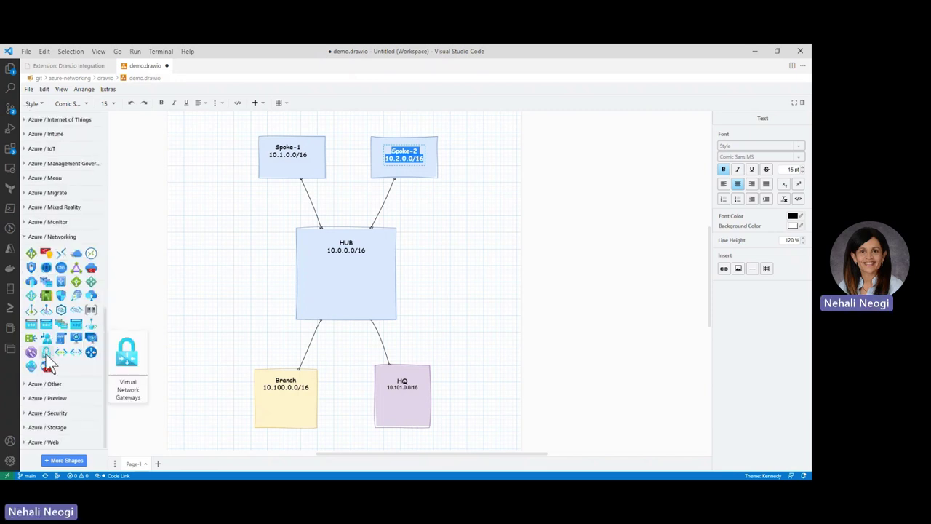
click(46, 354)
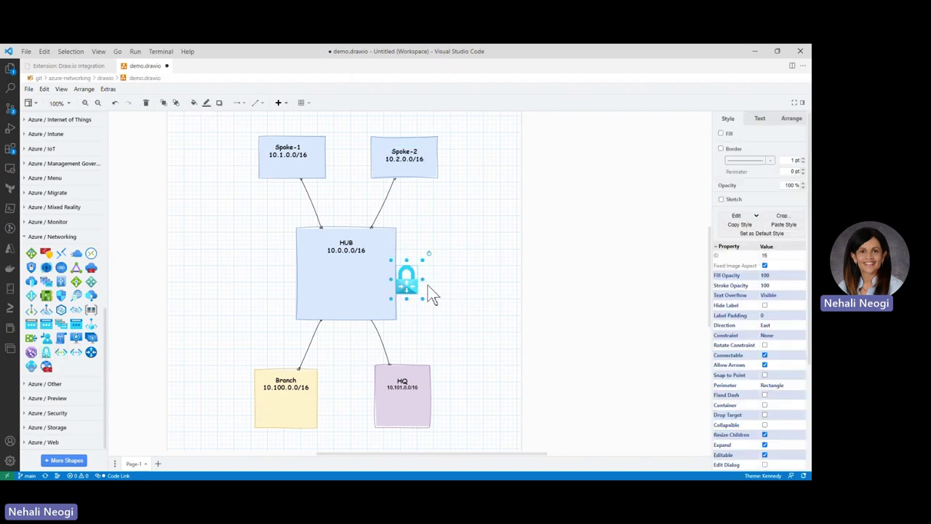
drag(410, 287, 451, 295)
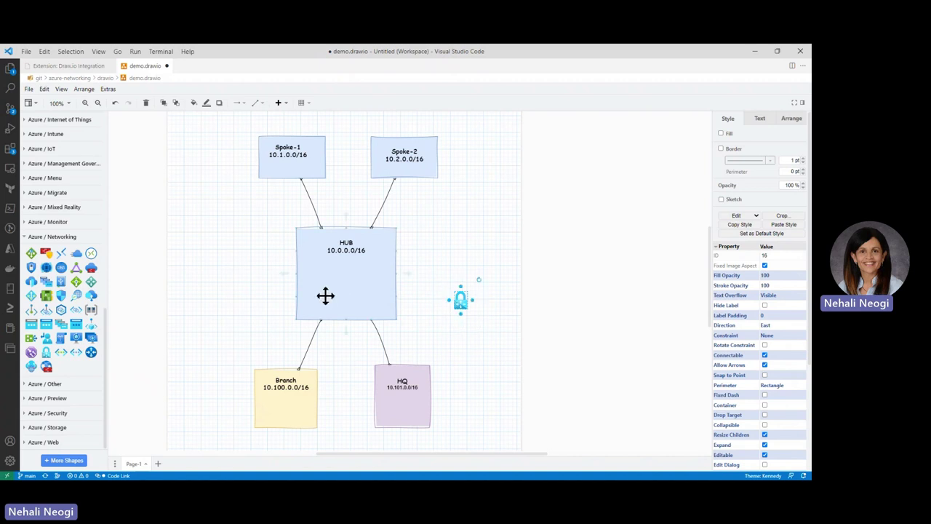
drag(296, 298, 385, 308)
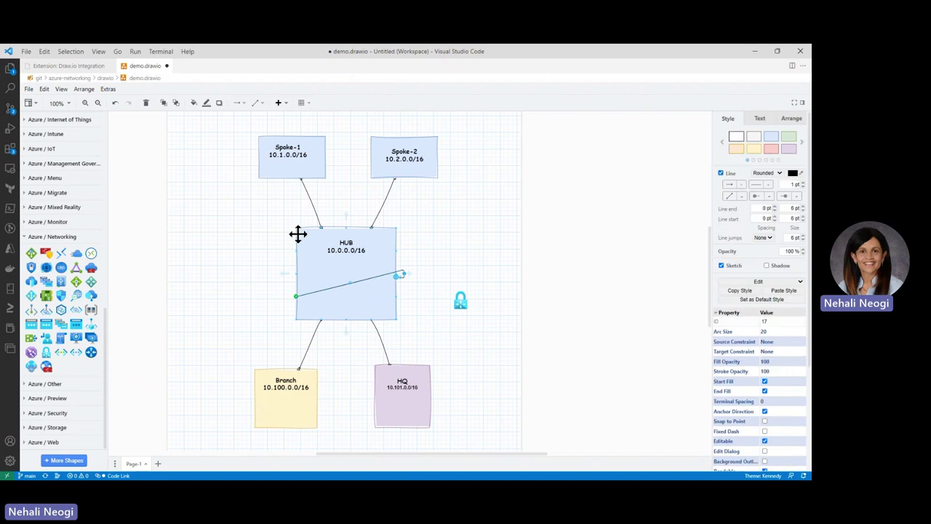
click(115, 103)
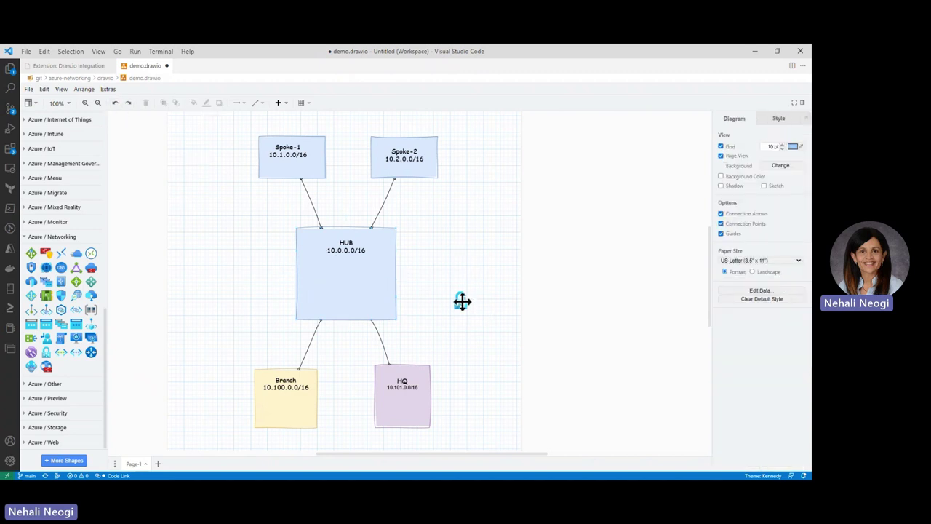
click(778, 120)
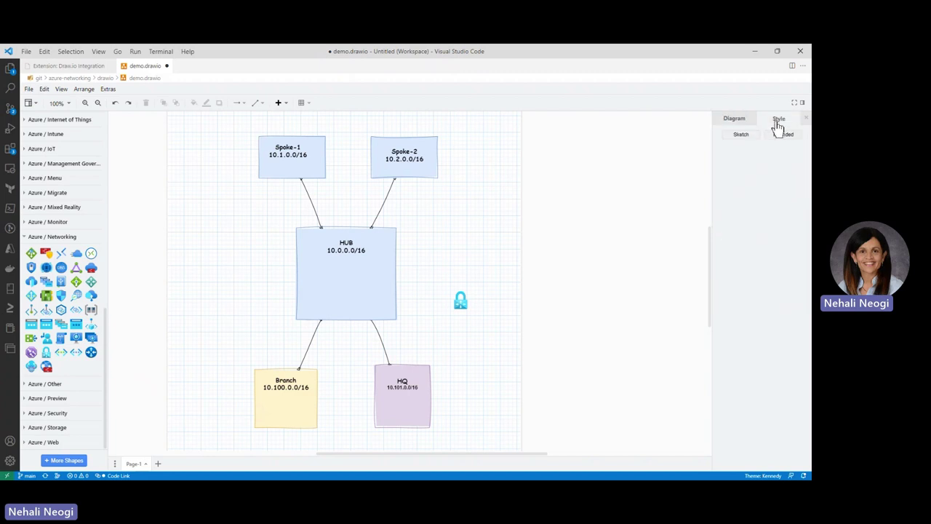
click(733, 122)
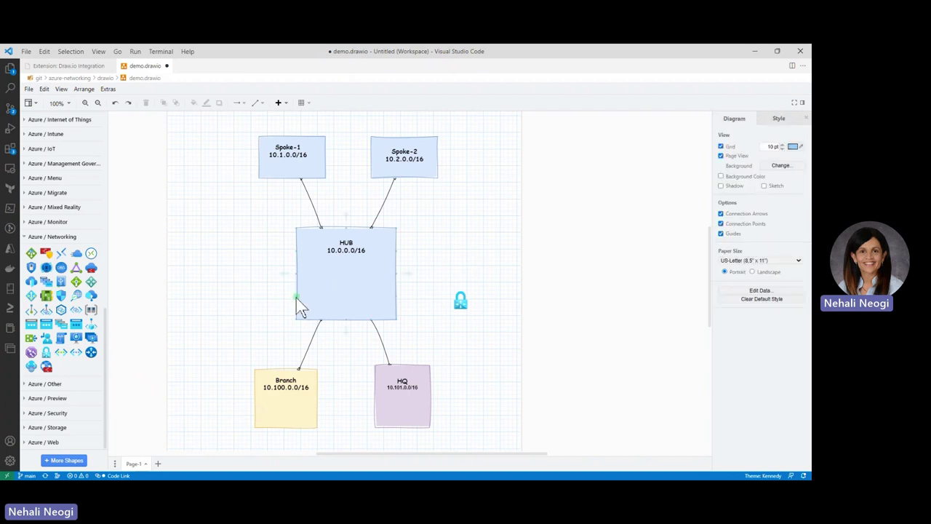
Draw a horizontal divider across the lower part of the HUB rectangle and move the gateway icon into the left end of the band below it.
drag(296, 298, 395, 298)
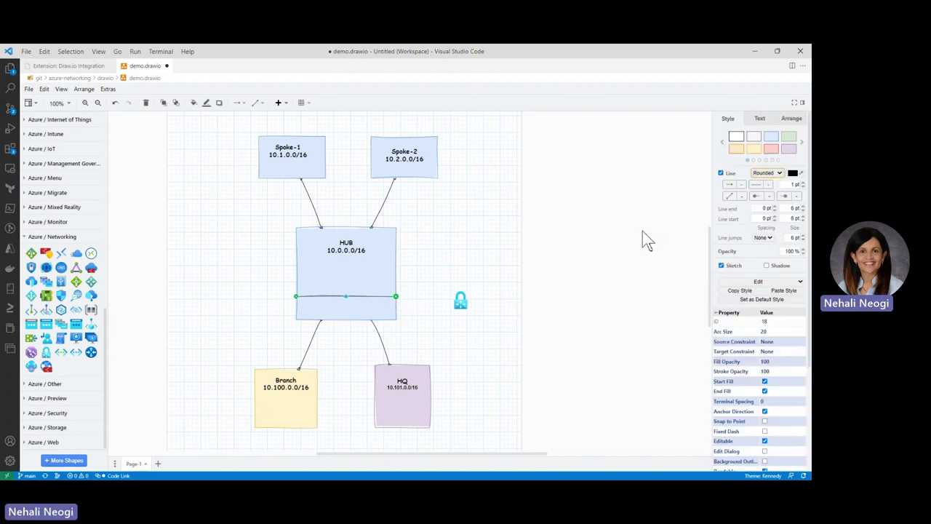
click(451, 275)
drag(461, 301, 317, 308)
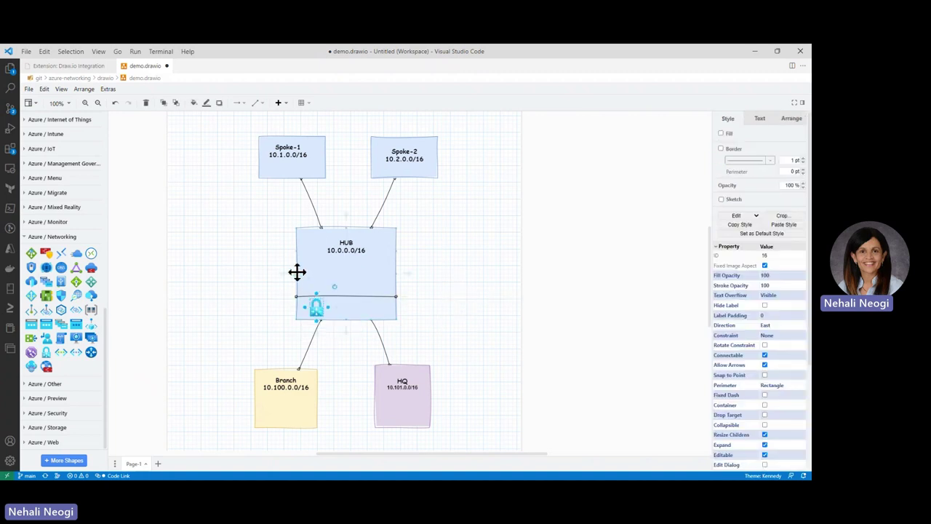
Draw two more horizontal dividers across the HUB rectangle above the first and shift the HUB label up above the top divider.
drag(296, 275, 397, 276)
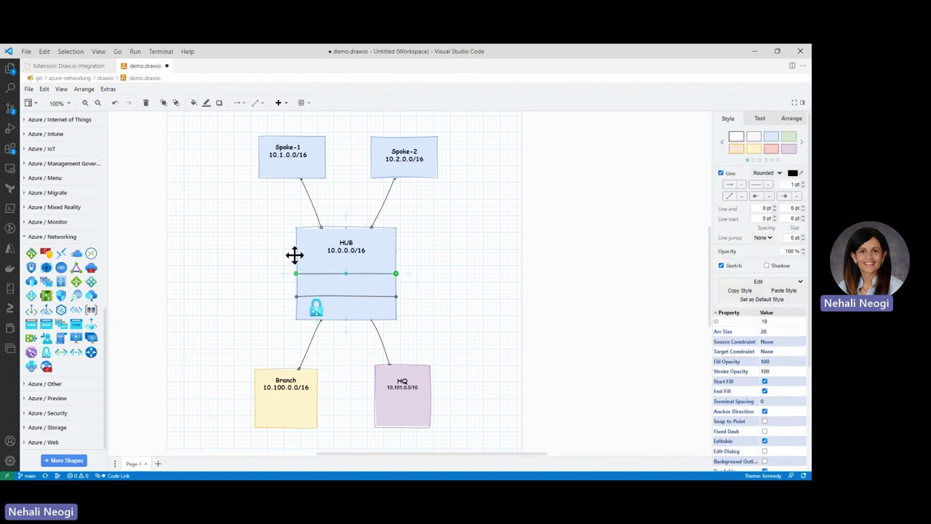
drag(296, 250, 396, 250)
click(452, 274)
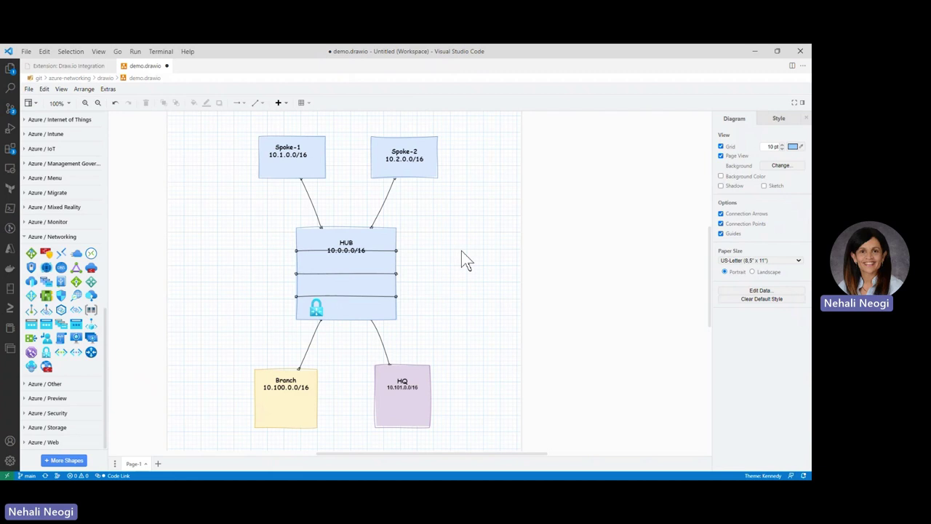
click(346, 239)
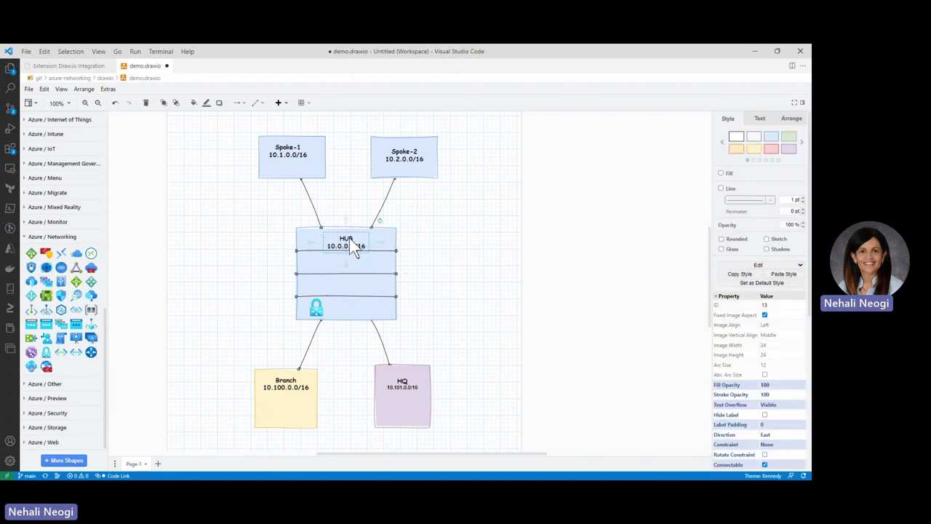
mouse_move(357, 245)
click(482, 248)
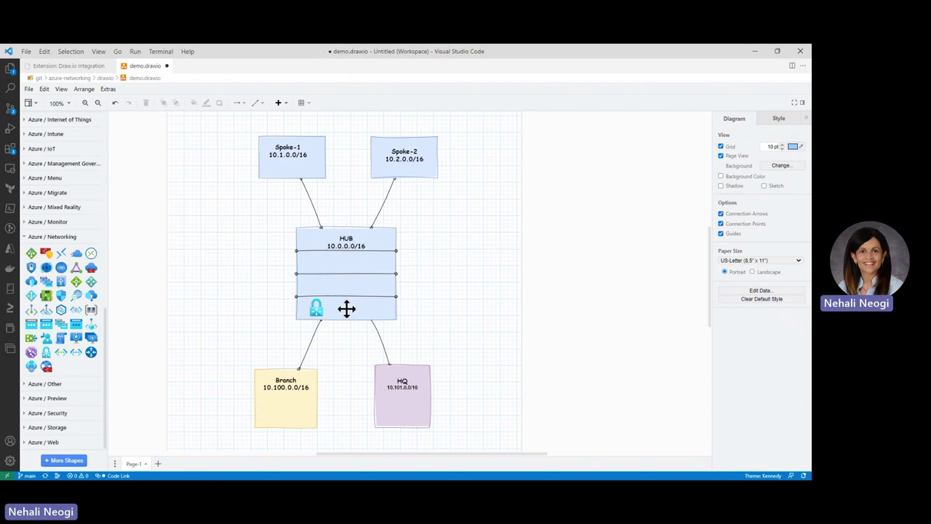
Duplicate the HUB label into the bottom band beside the gateway icon and replace its text with "gateway Subnet" on two lines.
click(347, 245)
click(345, 245)
drag(345, 246, 345, 310)
double_click(345, 309)
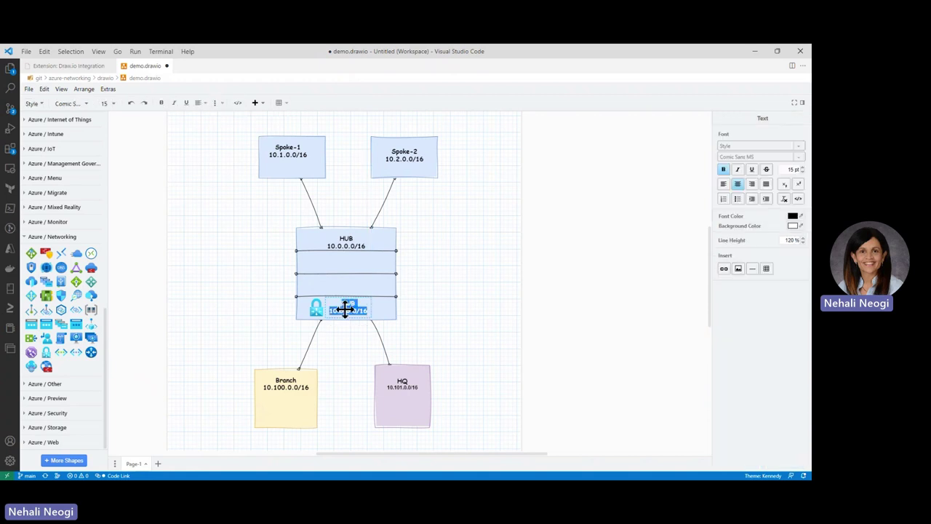
key(BackSpace)
text(ga)
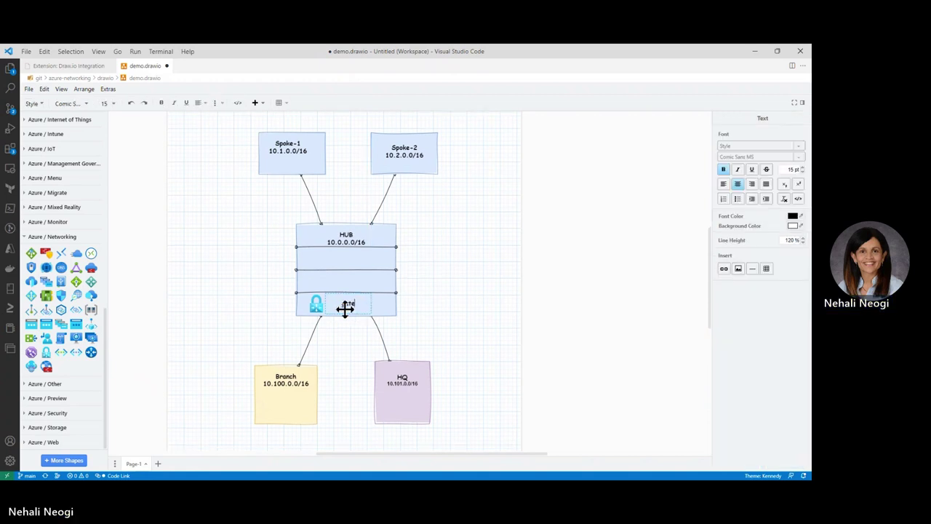
text(teway)
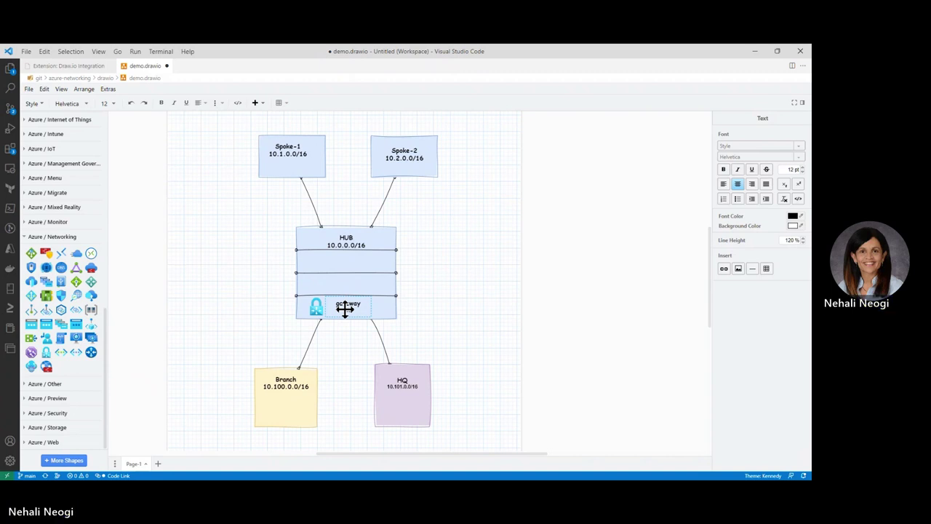
click(482, 356)
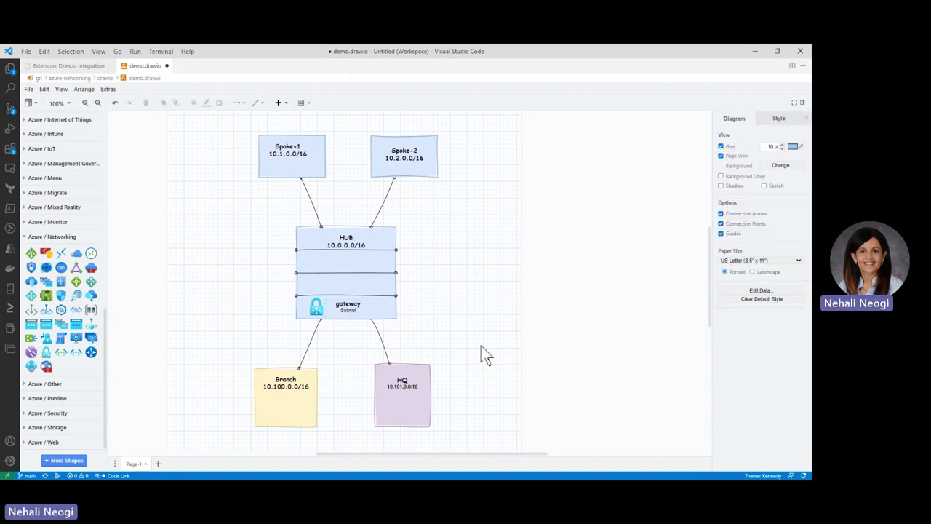
Set the whole gateway Subnet label to Comic Sans MS and make it bold.
click(340, 308)
double_click(340, 307)
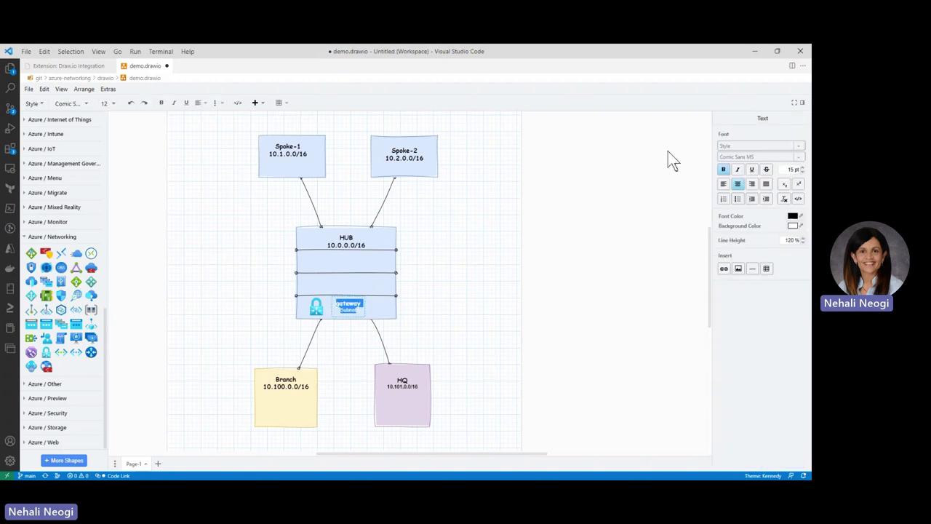
click(725, 158)
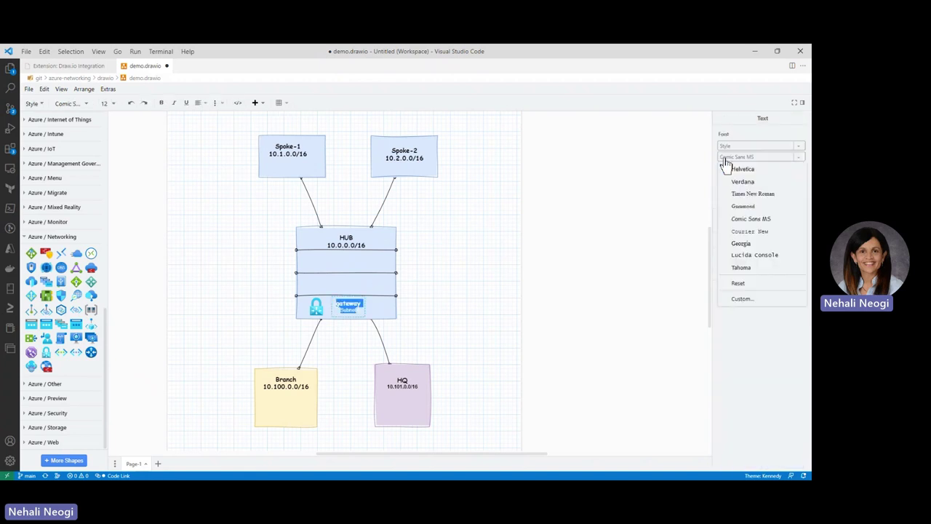
click(742, 219)
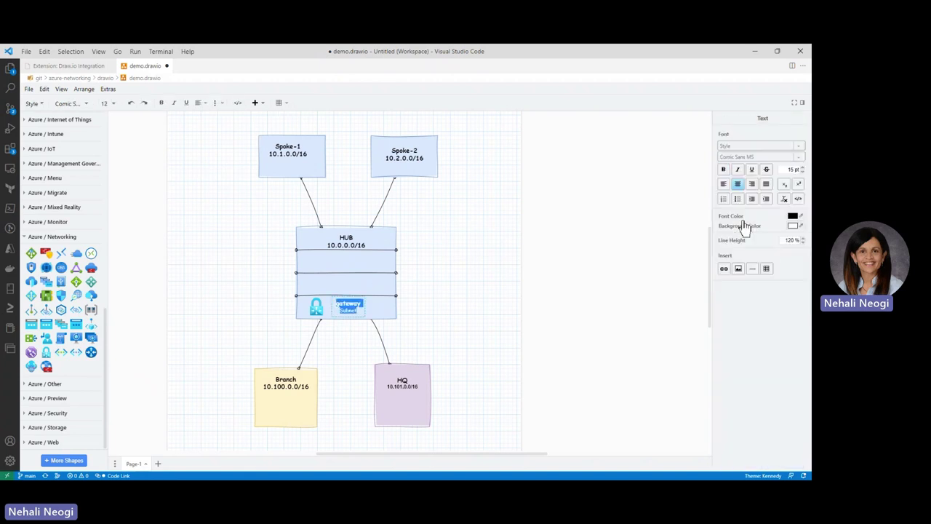
click(724, 174)
click(449, 301)
Copy the gateway icon to the right of the gateway Subnet label and place the purple-and-green triangle networking icon above HQ beside its connector.
click(312, 310)
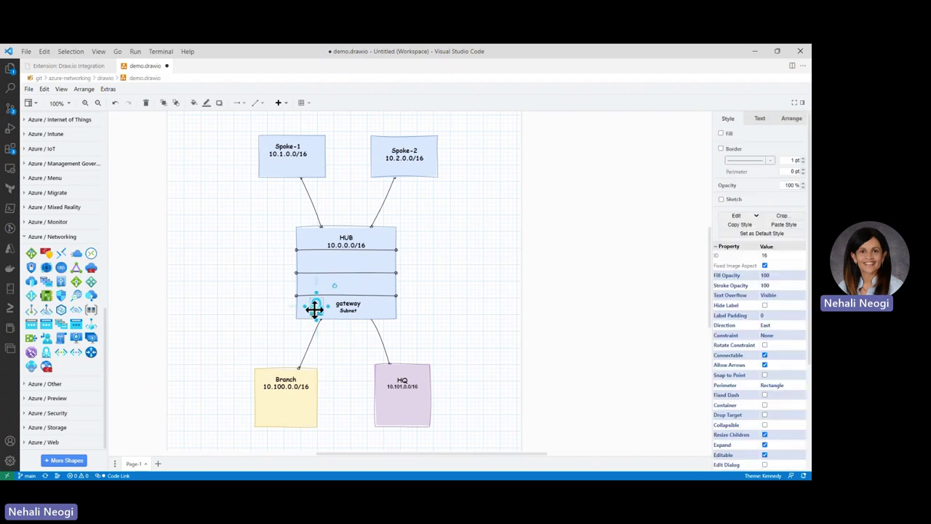
drag(314, 309, 370, 310)
click(464, 335)
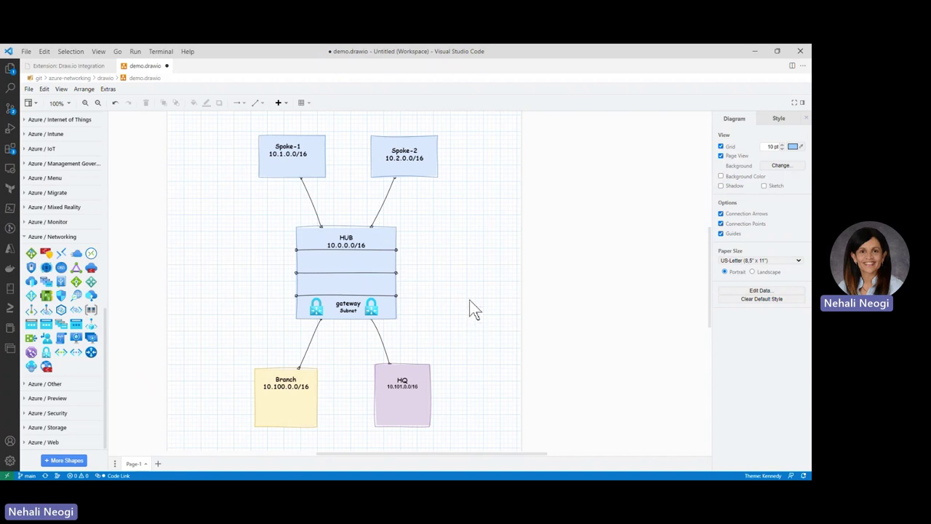
mouse_move(38, 362)
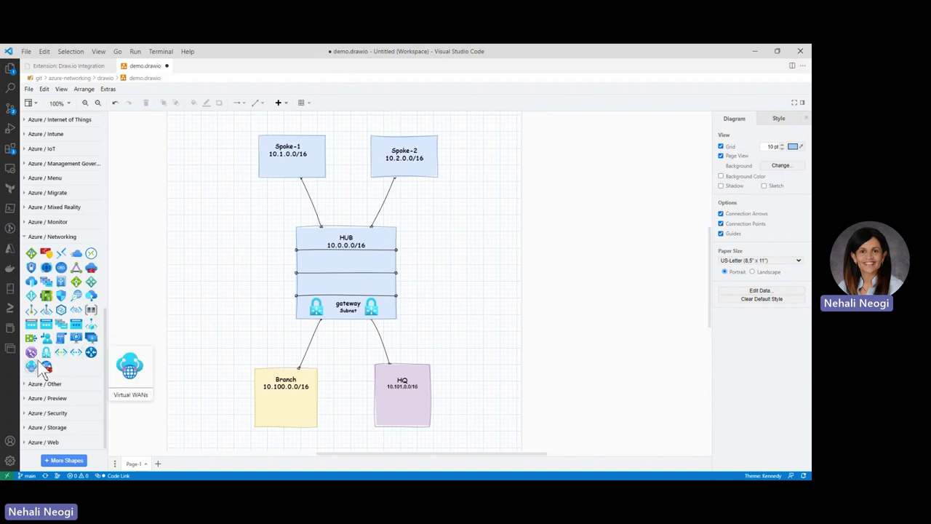
drag(75, 266, 404, 350)
Add a text label "s2S VPN" above the Branch rectangle and move it close to the left side of the HUB–Branch connector.
double_click(288, 348)
click(289, 350)
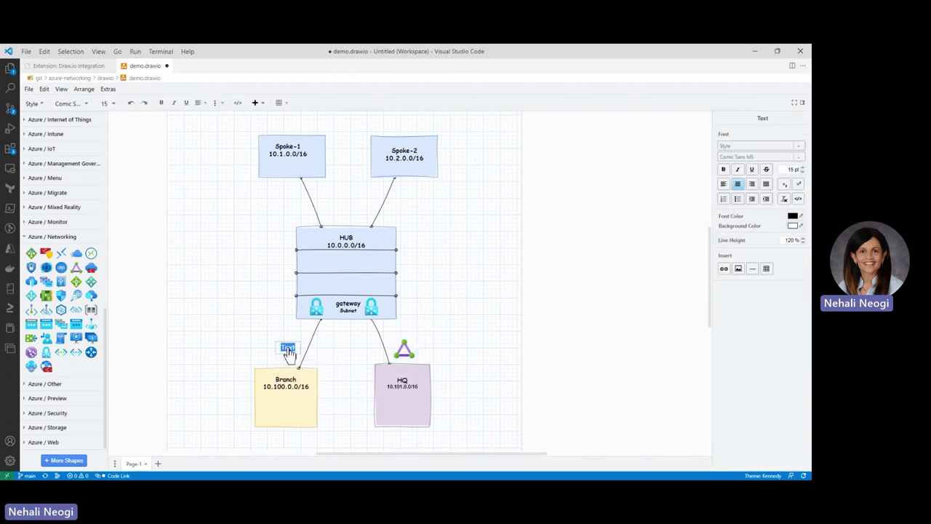
key(BackSpace)
text(s2s)
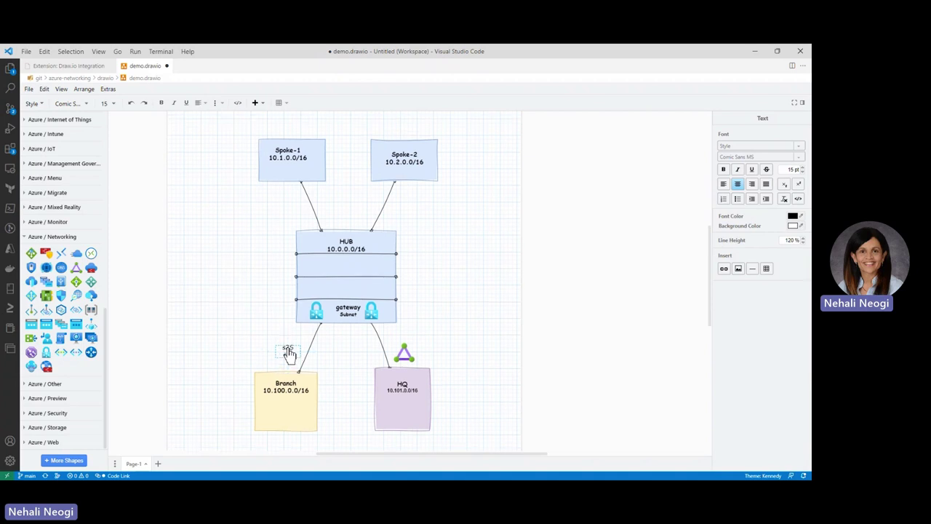
text( VP)
click(279, 325)
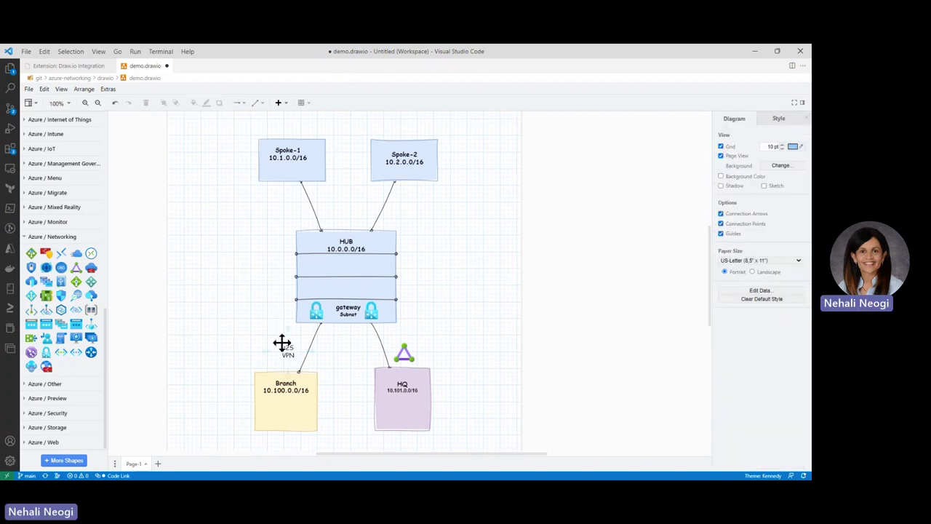
click(289, 354)
drag(288, 354, 292, 351)
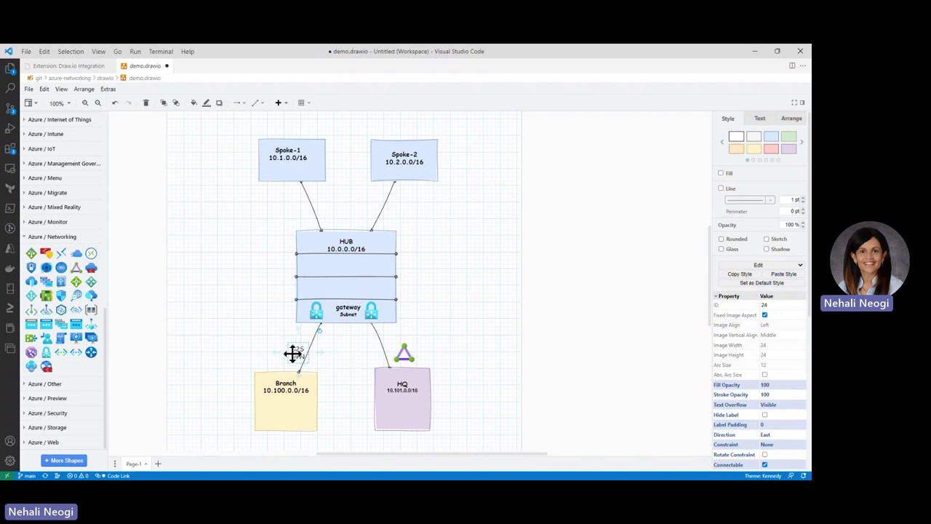
click(260, 328)
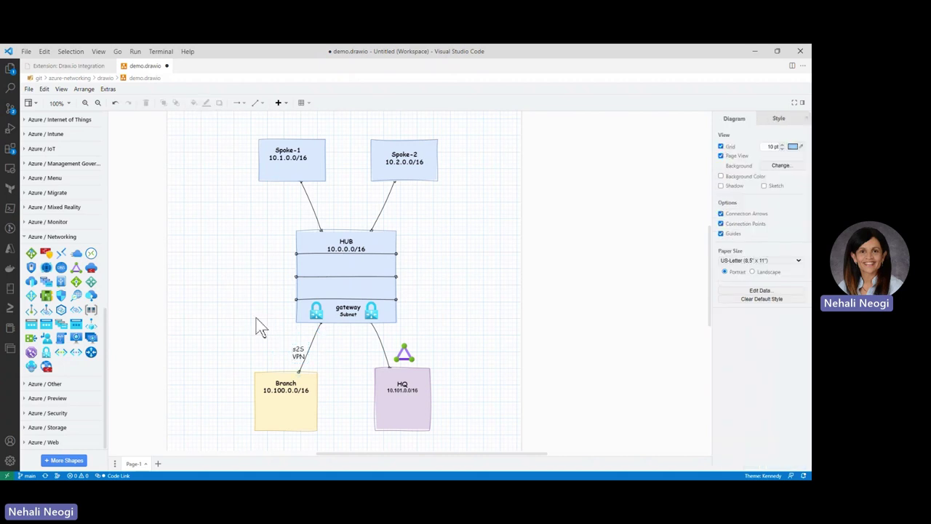
Nudge the lowest divider in the HUB rectangle upward to make the gateway Subnet band taller.
click(329, 298)
click(266, 281)
click(383, 300)
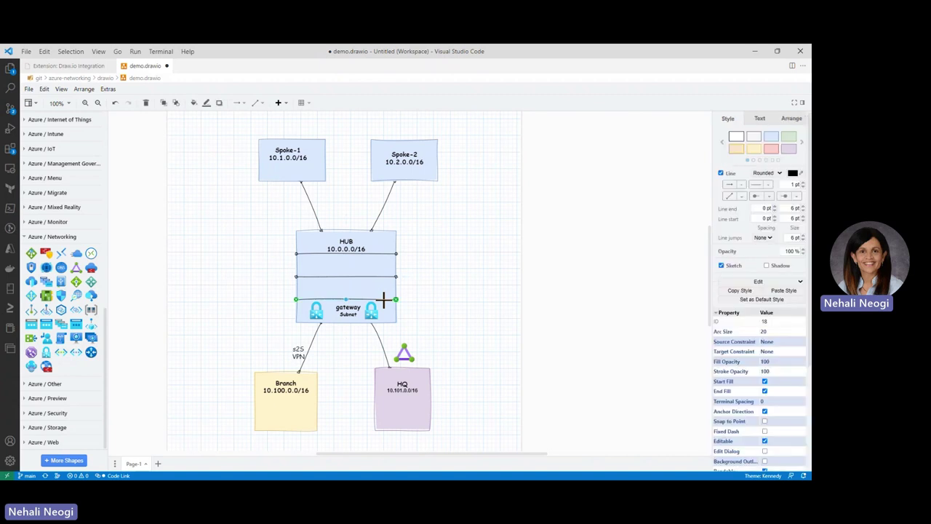
key(Up)
key(Up)
key(Up)
key(Up)
key(Up)
key(Up)
key(Up)
key(Up)
key(Up)
key(Up)
key(Up)
key(Up)
key(Up)
Copy the s2S VPN label above both gateway icons and change the copies to "VPN GW" over the first and "ExR GW" over the second.
click(300, 354)
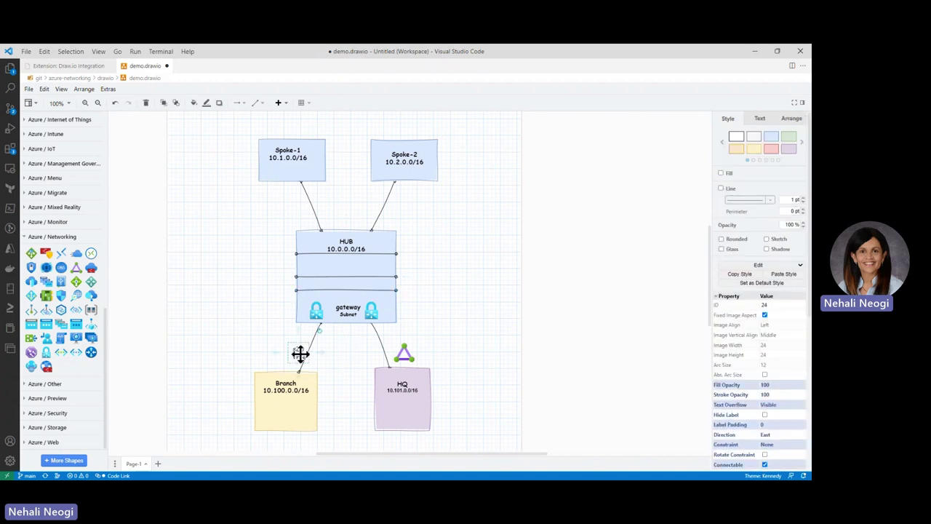
ctrl+drag(300, 353, 372, 299)
double_click(371, 298)
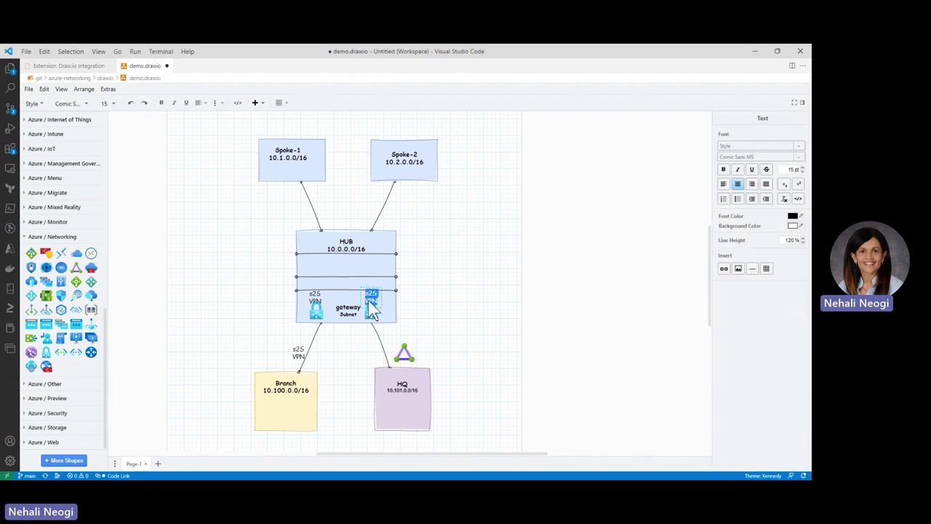
text(Exr)
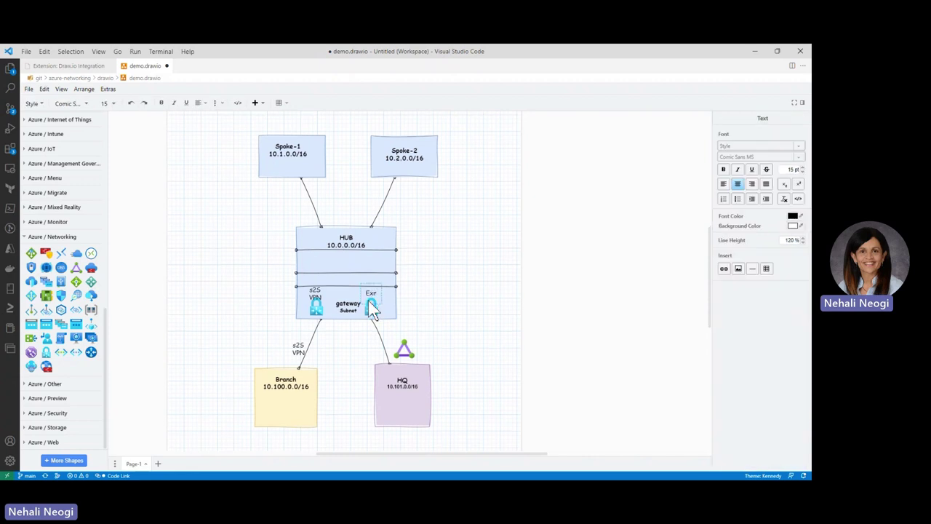
key(BackSpace)
text(R)
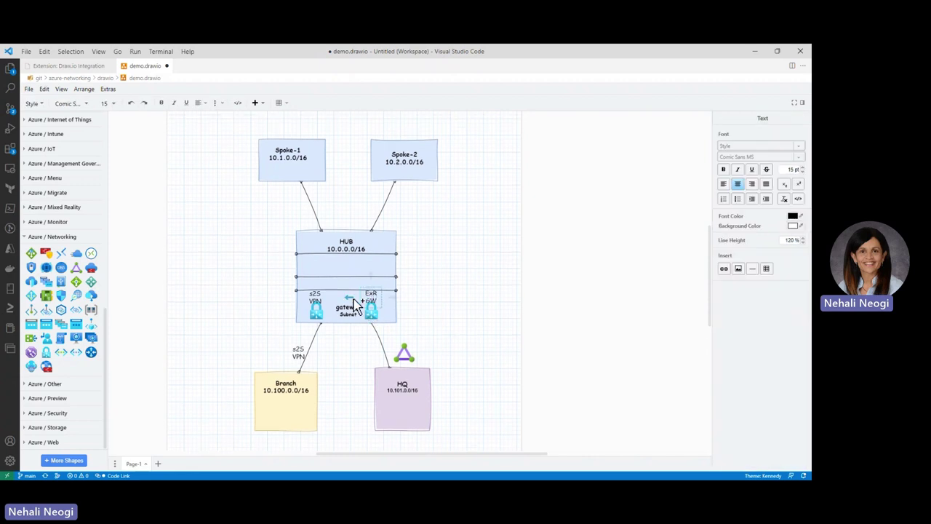
click(312, 297)
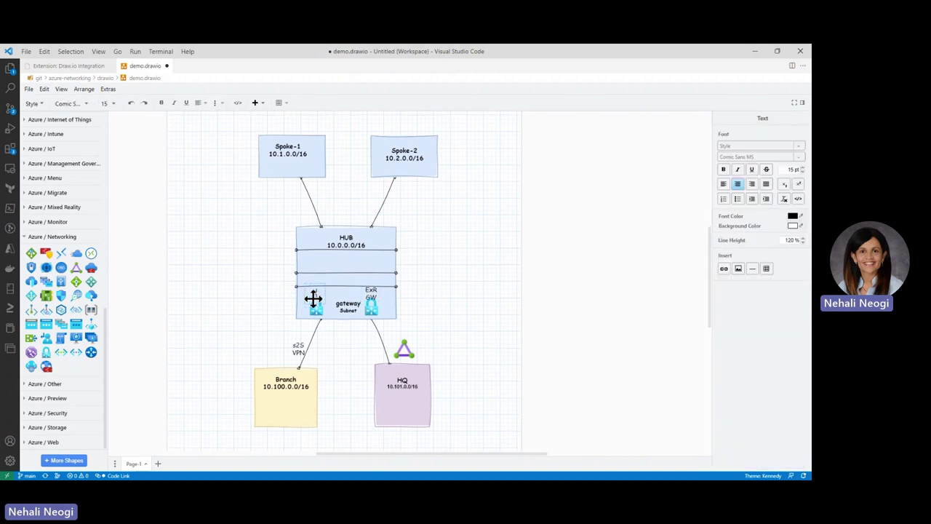
click(244, 267)
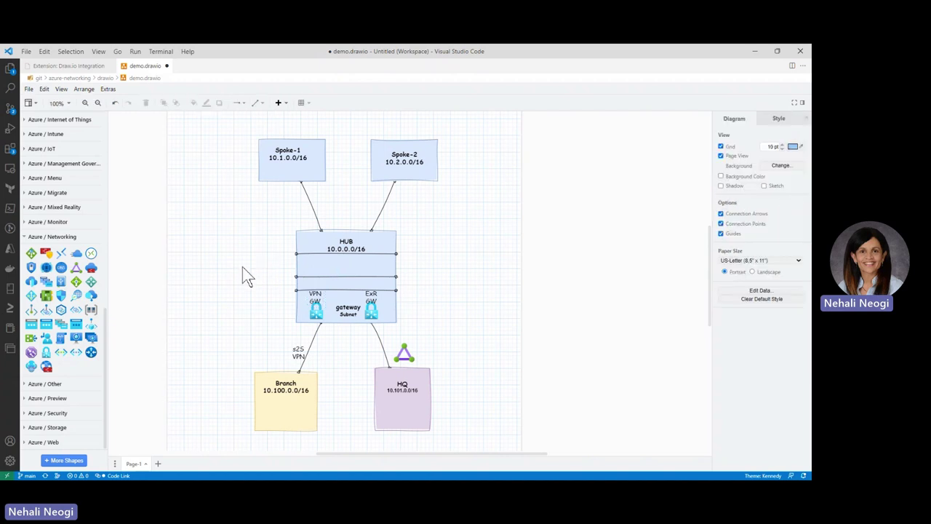
Add a text title "Hybrid Cloud Architecture: Azure Hub and Spoke Design" above the Spoke-1 rectangle.
scroll(242, 267, up, 1)
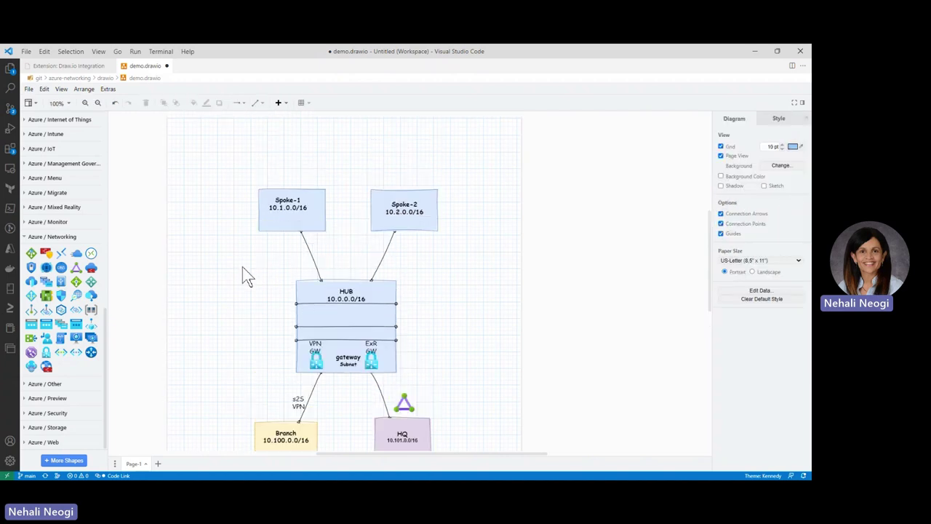
double_click(250, 150)
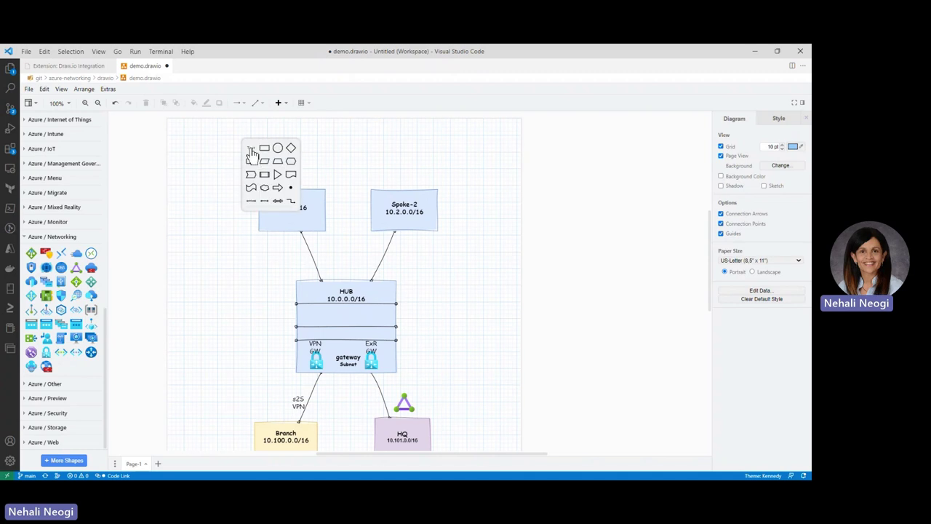
click(251, 149)
text(H)
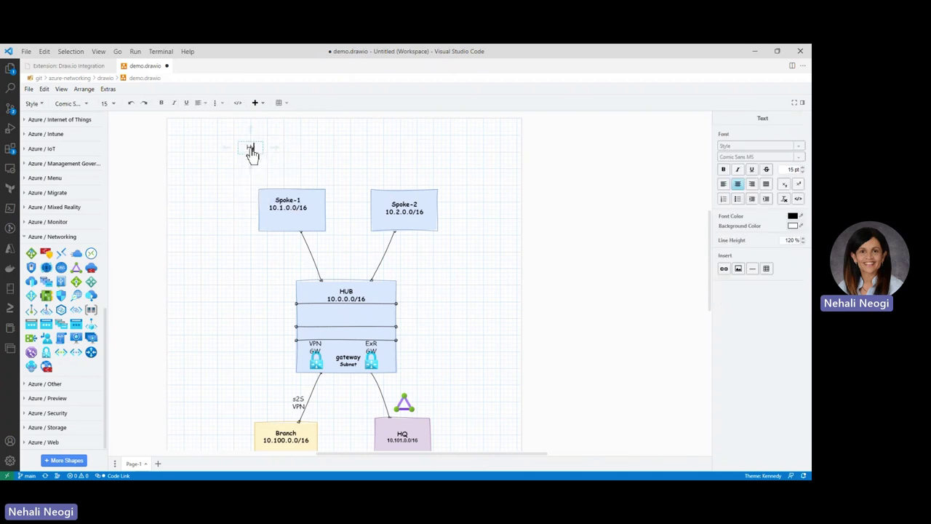
text(ybrid)
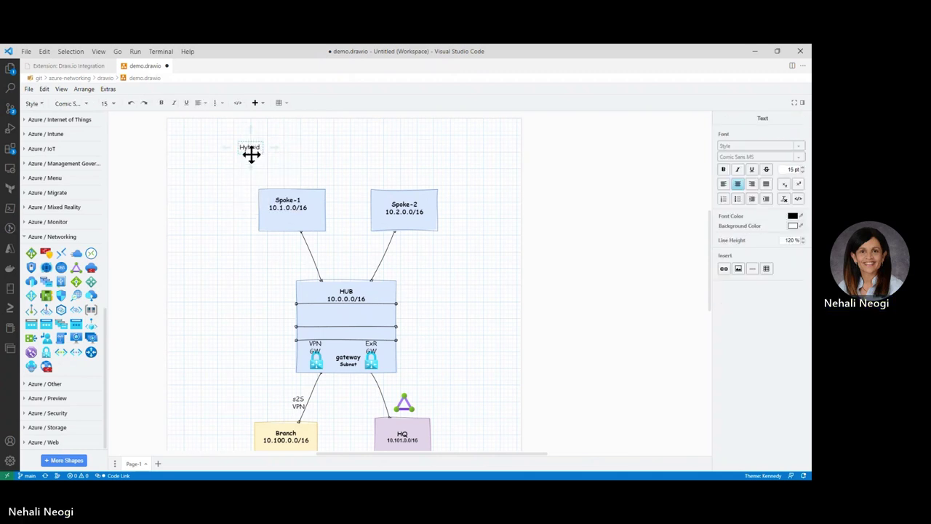
mouse_move(254, 167)
text(C)
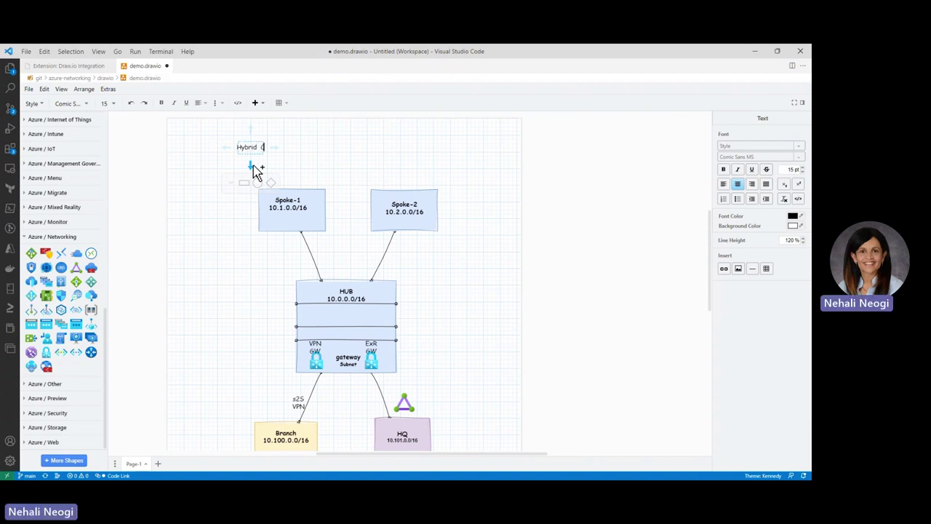
text(loud Architecture: Azure HUb)
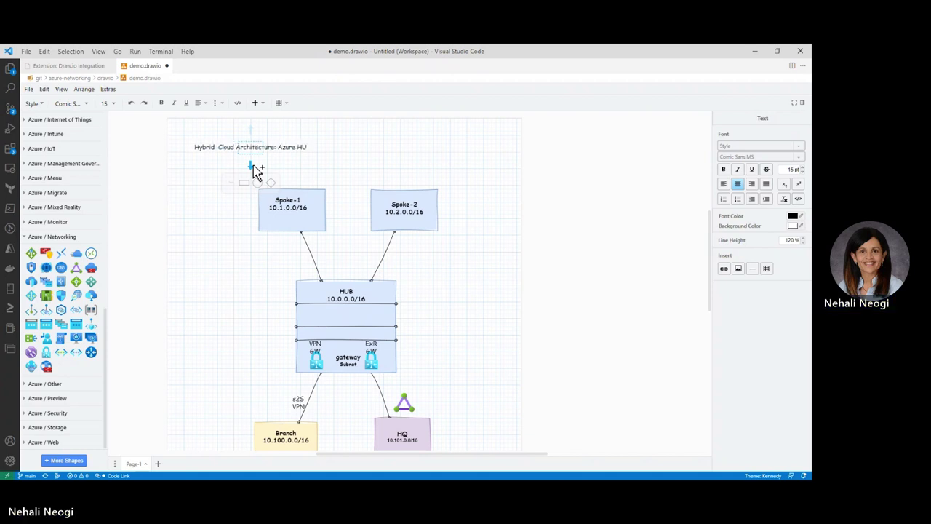
key(BackSpace)
key(BackSpace)
text(ub and Sp)
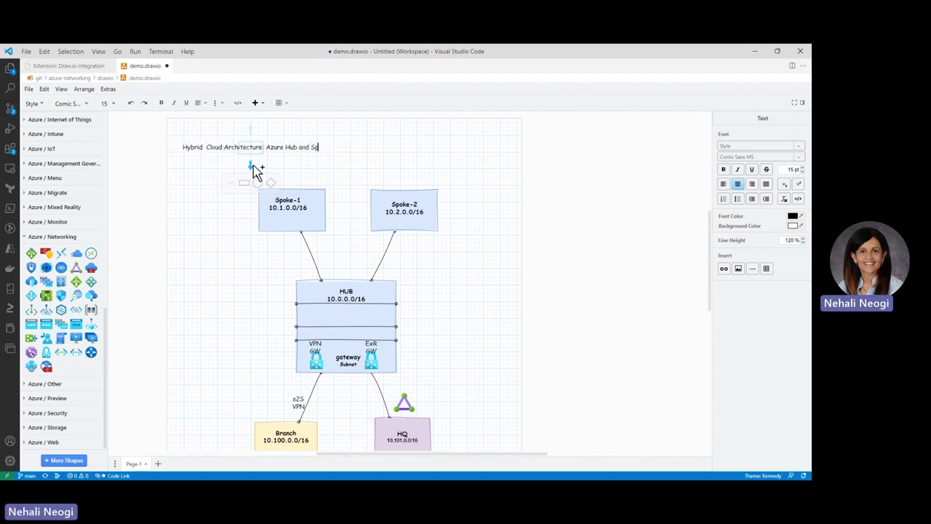
text(oke Design)
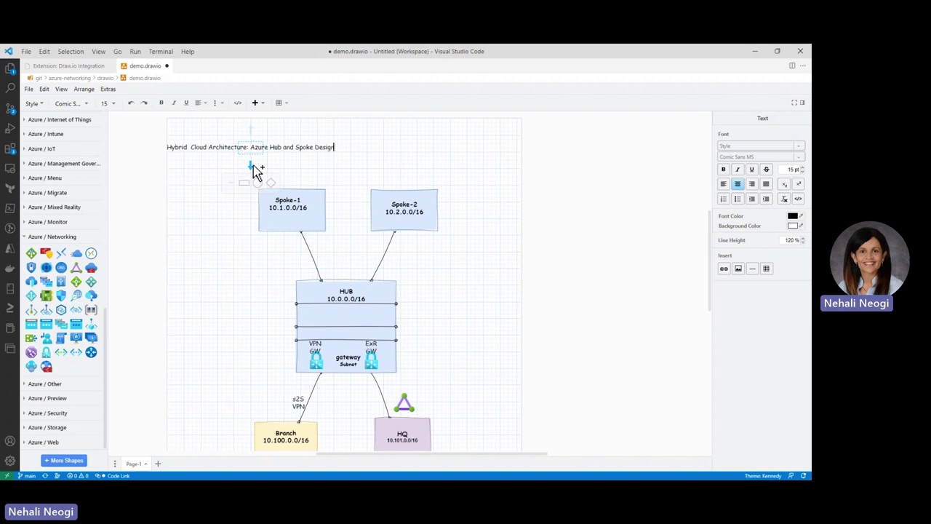
click(176, 191)
Center the title above the two spoke rectangles and set its font size to 20 pt.
drag(196, 152, 291, 163)
double_click(290, 154)
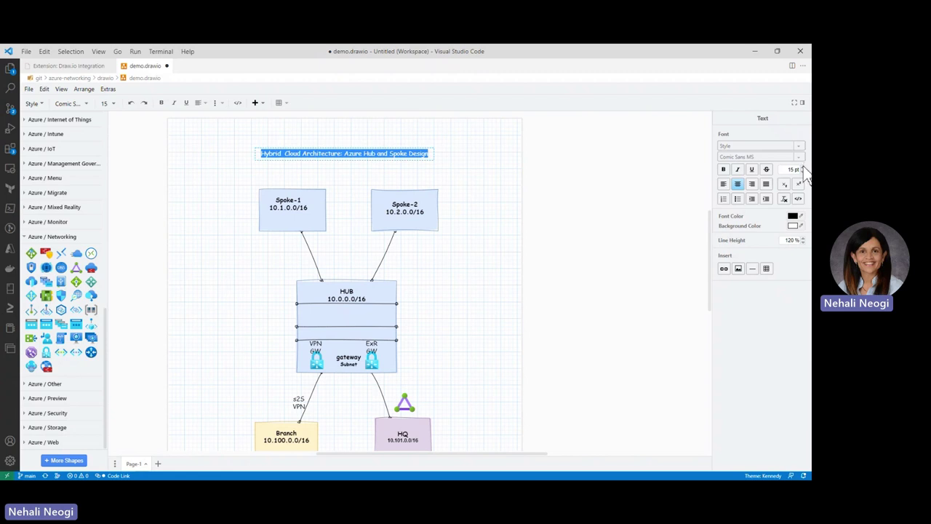
click(802, 166)
click(802, 167)
click(802, 166)
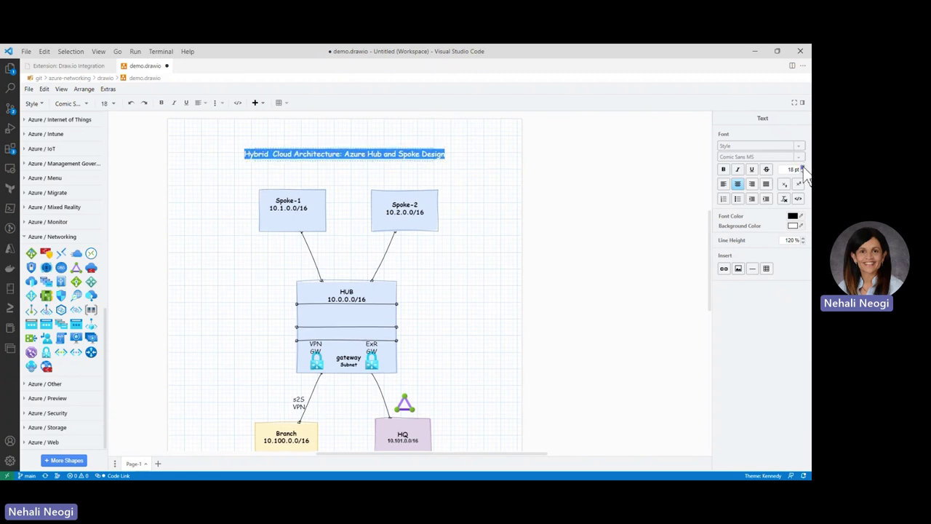
click(802, 167)
click(803, 167)
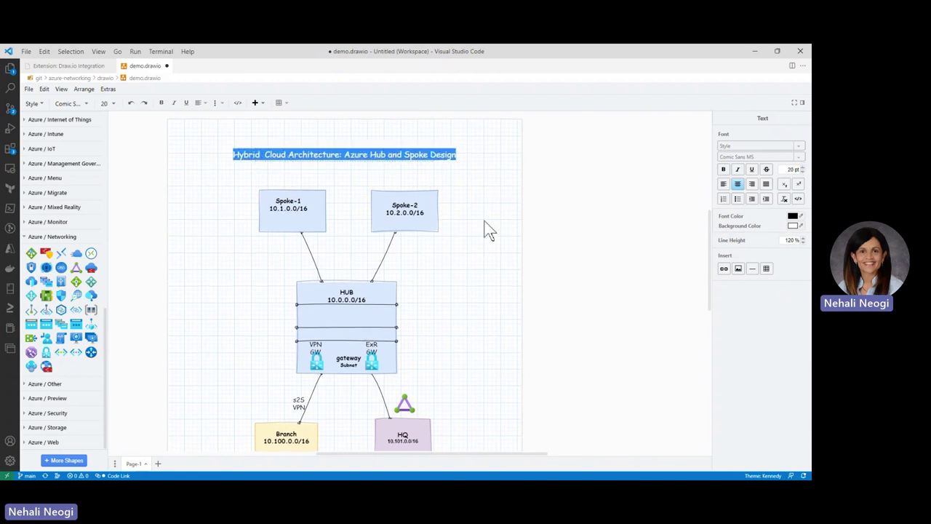
click(485, 222)
Draw a connector from the lower edge of Spoke-1 straight down to the upper edge of Branch.
scroll(489, 230, down, 2)
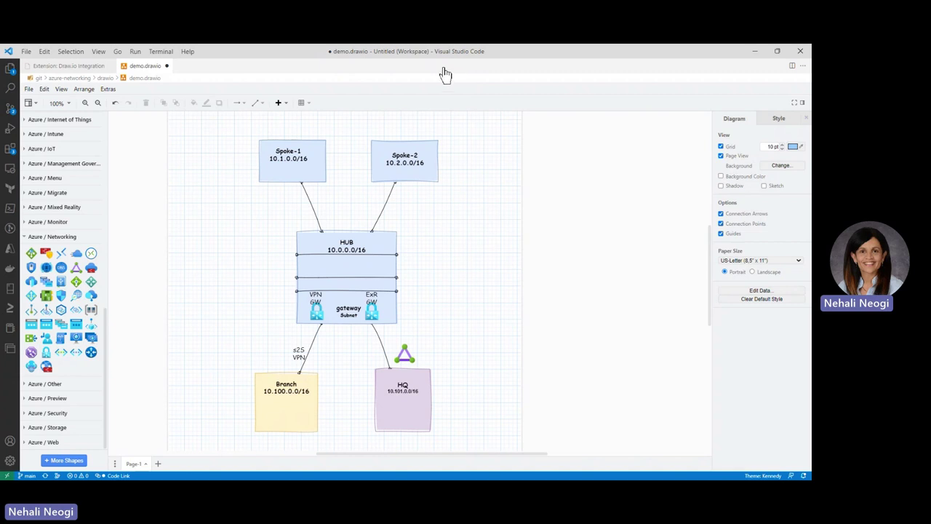
click(284, 162)
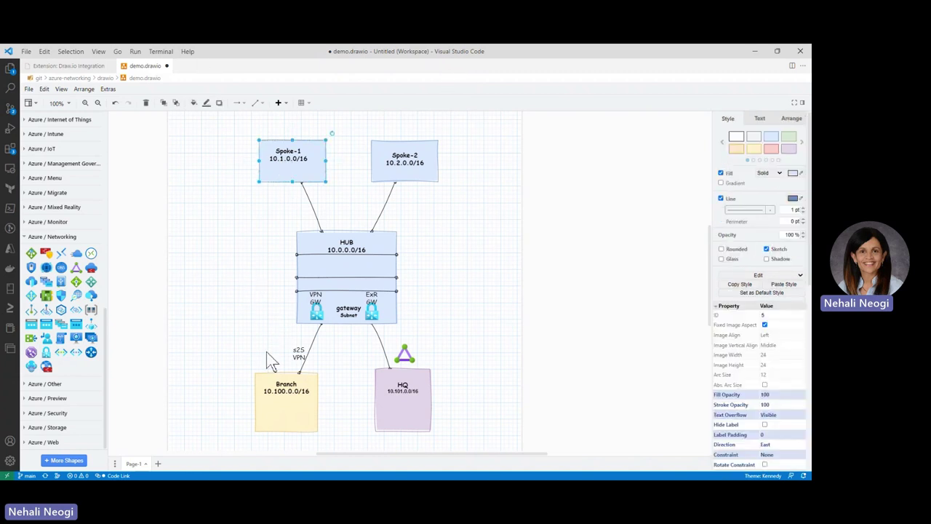
click(275, 405)
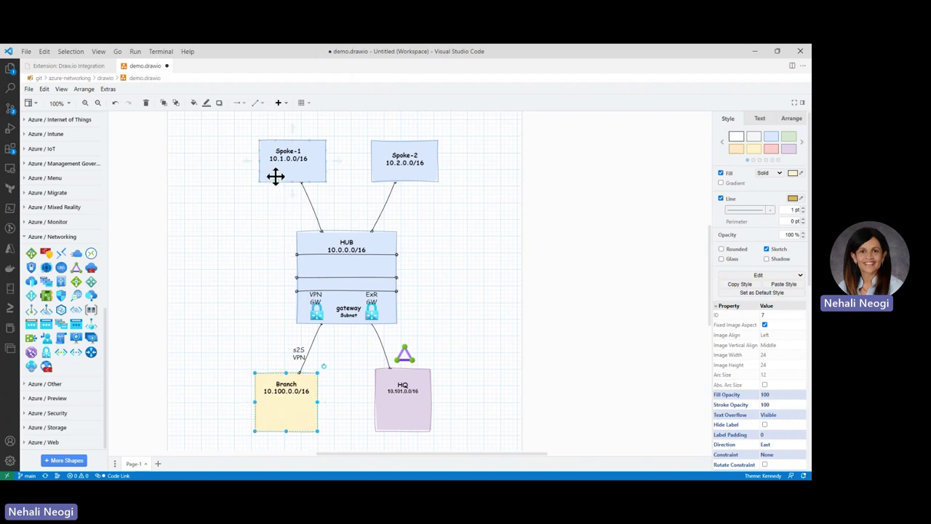
key(Escape)
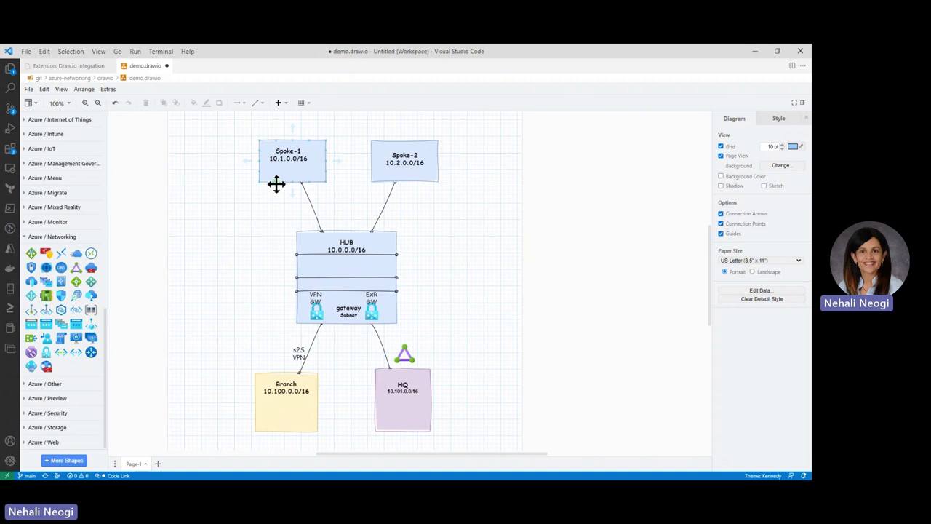
drag(276, 184, 273, 372)
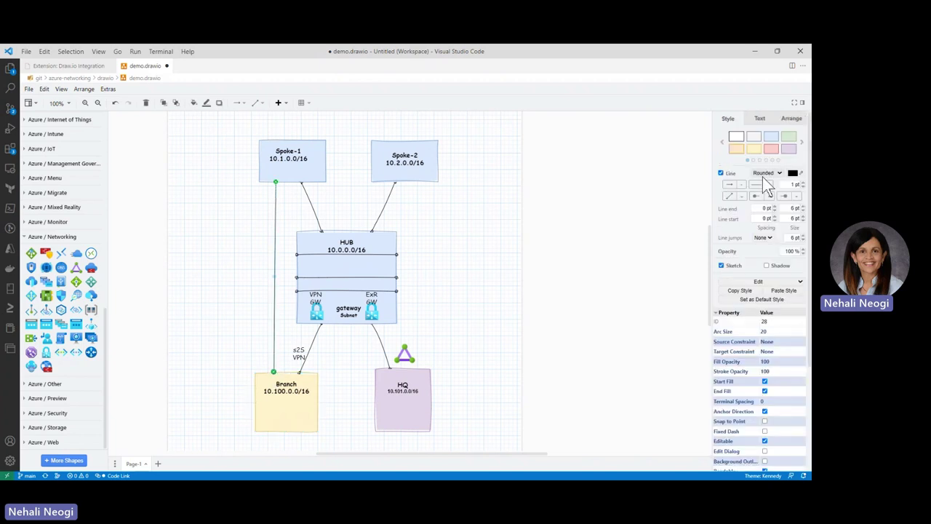
Make the Spoke-1–Branch connector a curved, dashed line with the sketch effect turned off.
click(765, 174)
click(769, 203)
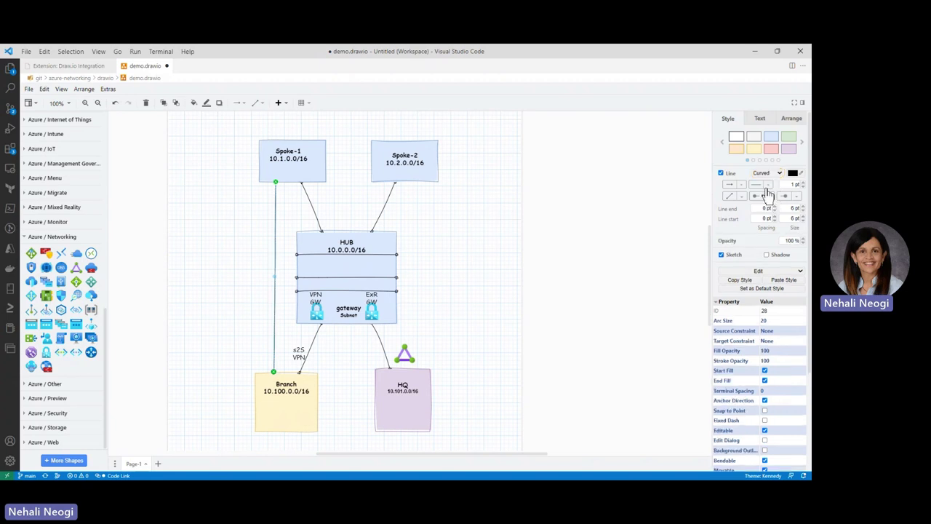
click(764, 208)
Put arrowheads on both ends of the Spoke-1–Branch connector and set its line width to 2 pt.
click(760, 197)
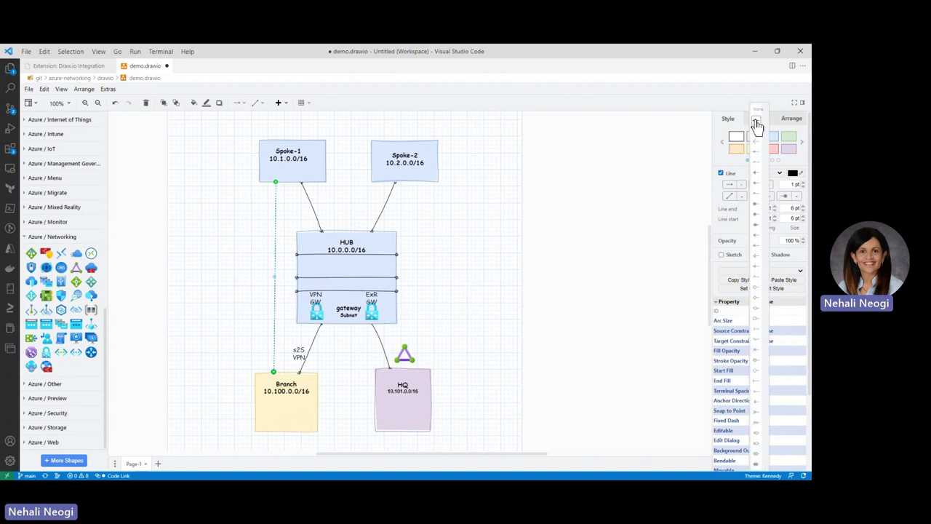
click(755, 122)
click(796, 197)
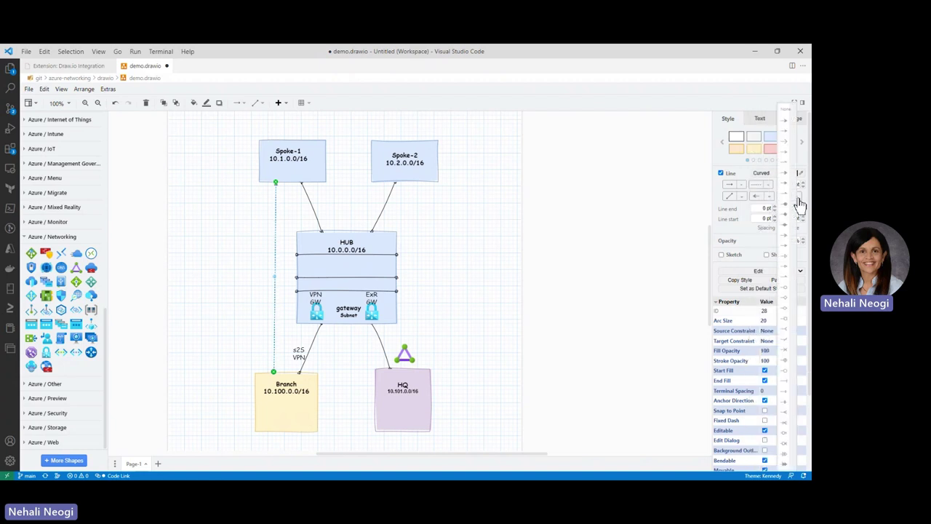
click(784, 128)
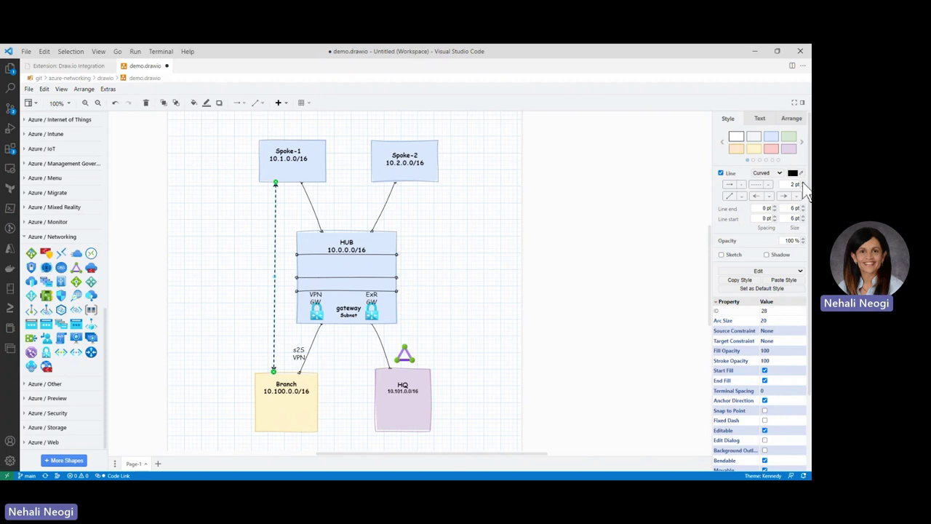
click(218, 275)
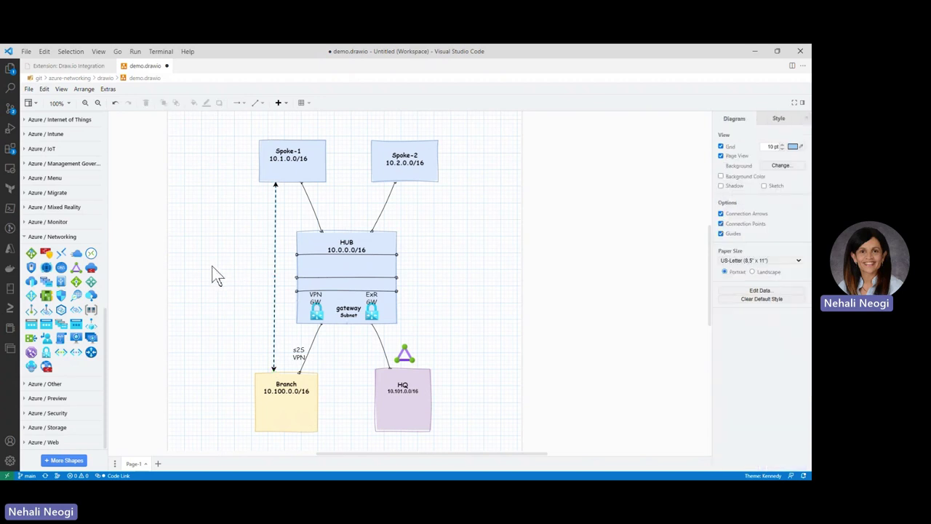
Set the line color of the dashed Spoke-1–Branch connector to green 00994D.
click(274, 266)
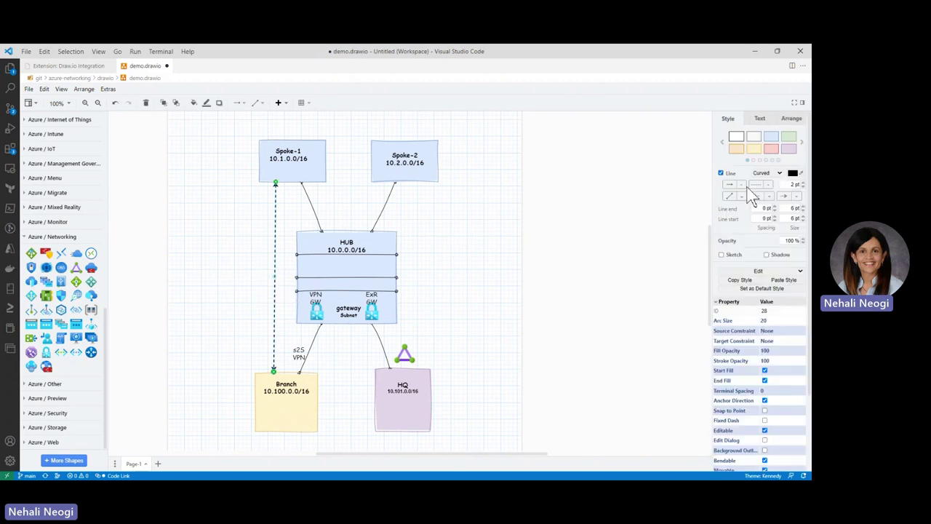
click(792, 173)
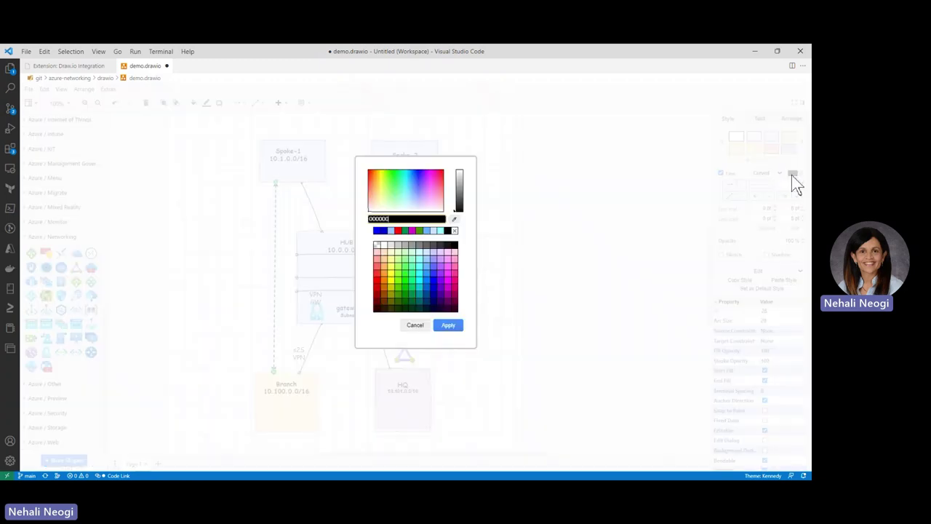
click(412, 303)
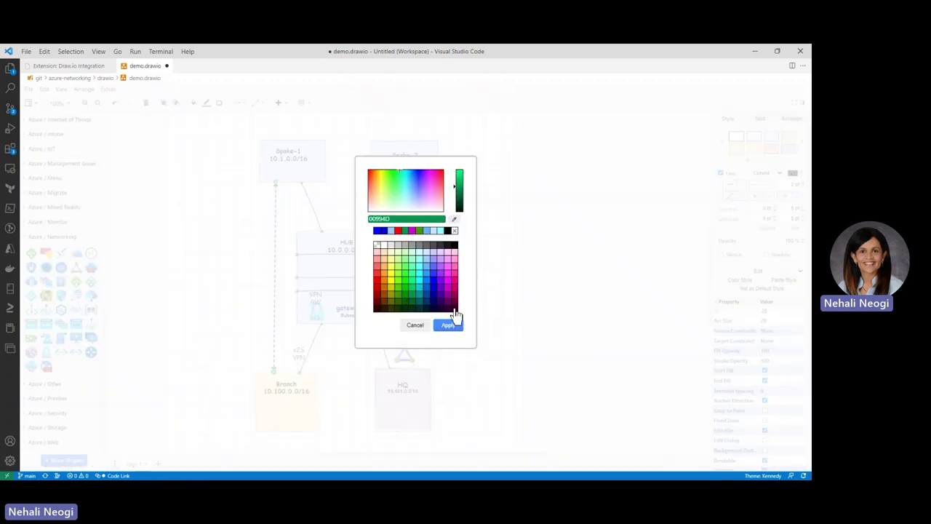
click(448, 325)
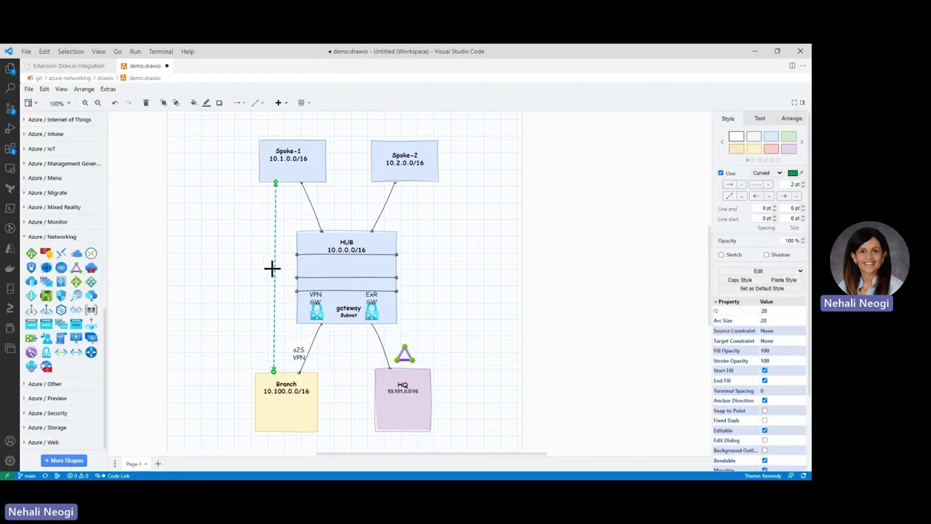
Bend the green Spoke-1–Branch connector so that it curves through the HUB rectangle and the VPN gateway icon.
drag(273, 275, 358, 313)
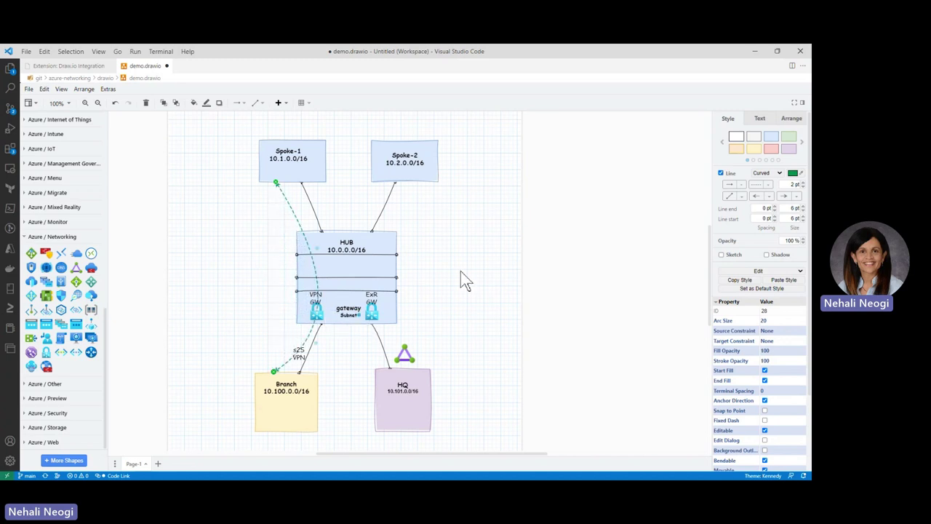
scroll(495, 238, down, 1)
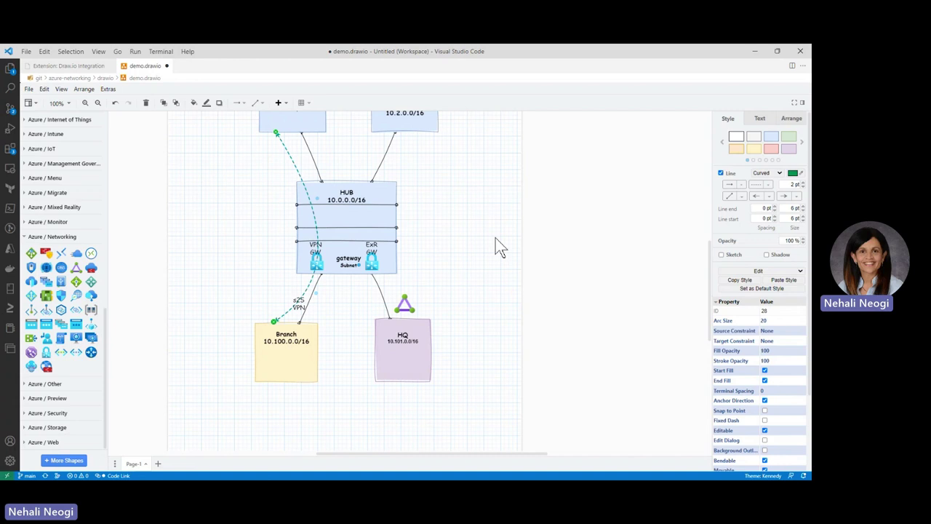
scroll(497, 246, up, 1)
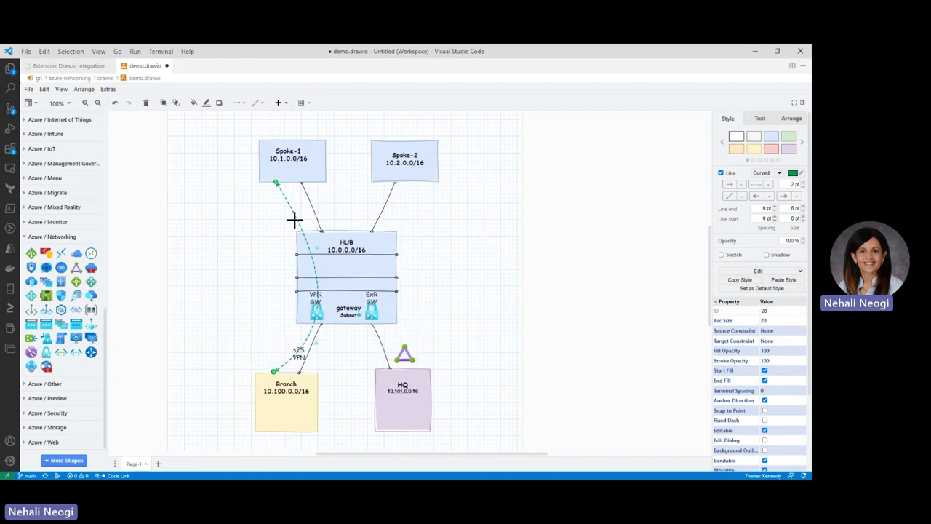
click(315, 174)
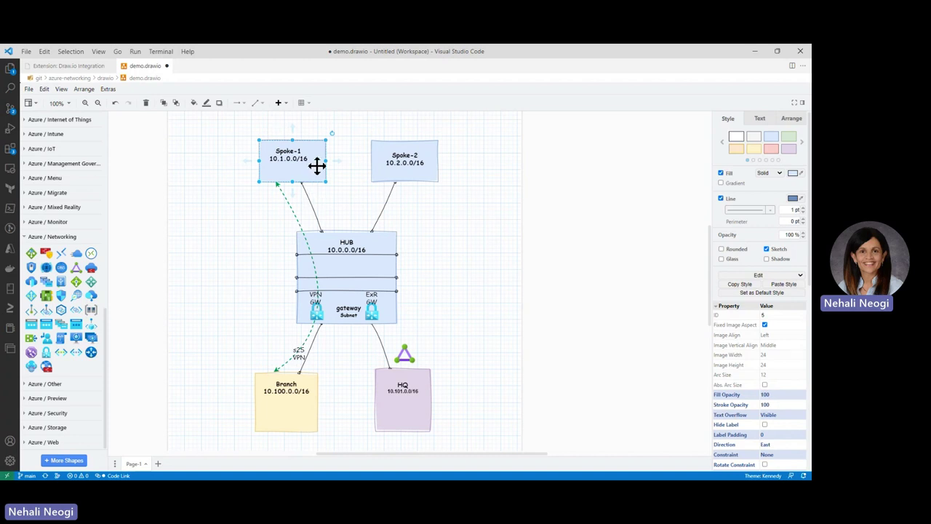
Connect Spoke-1 to Spoke-2 with a dashed double-headed connector and bend it down so that it curves to the top edge of the HUB.
click(325, 202)
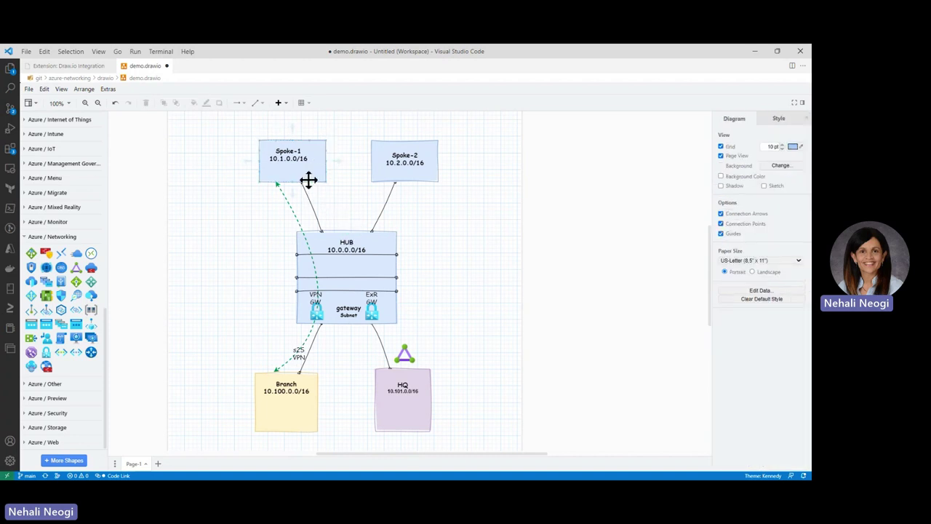
drag(310, 184, 388, 182)
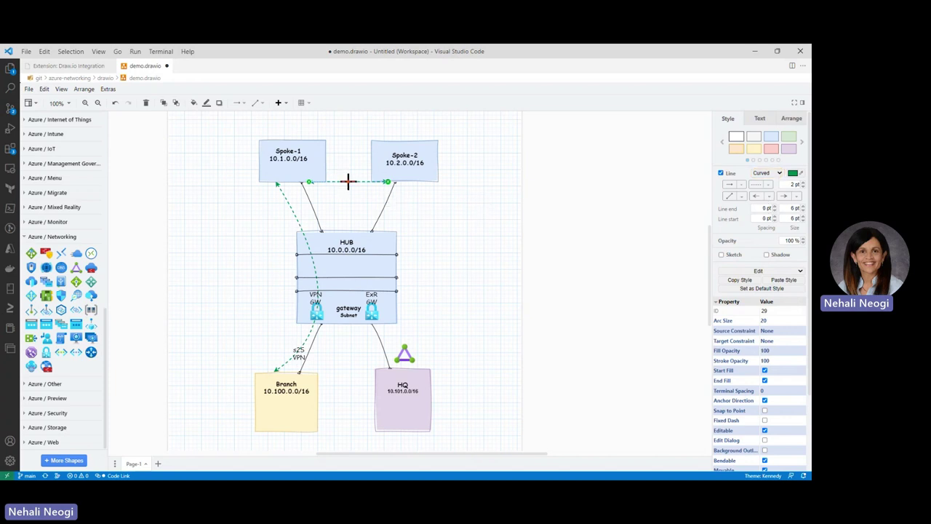
drag(347, 181, 347, 281)
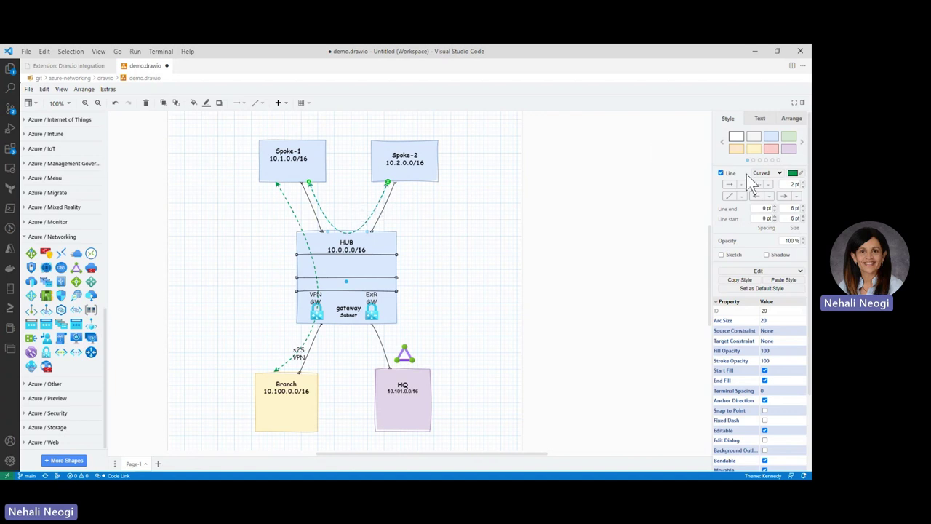
Set the line color of the Spoke-1–Spoke-2 connector to red FF0000.
click(790, 176)
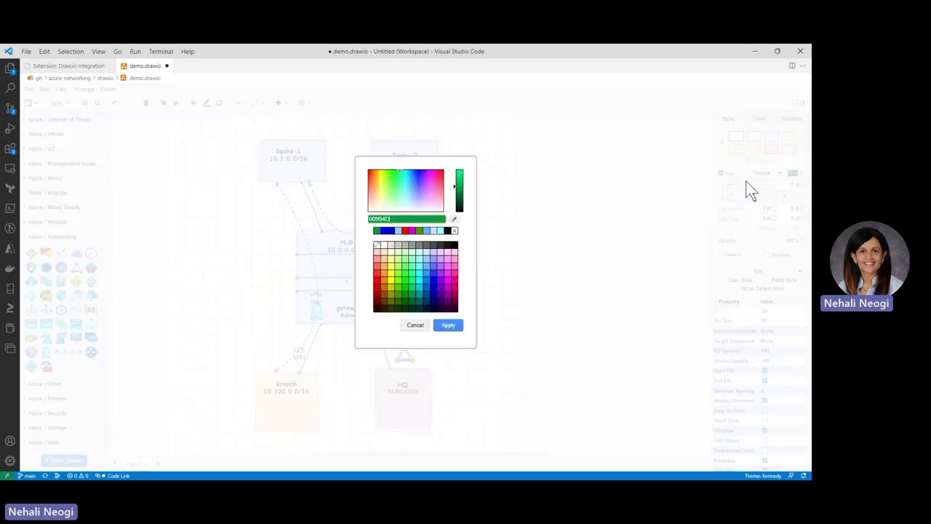
click(409, 231)
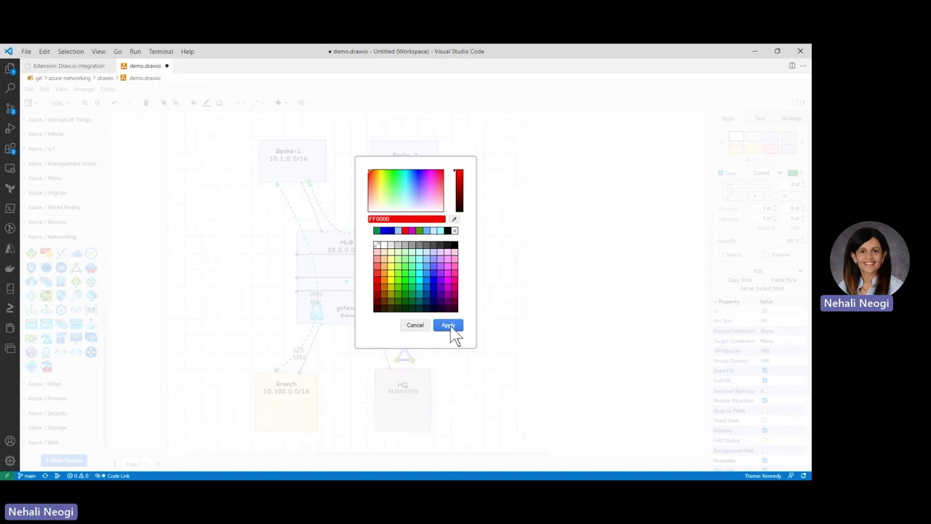
click(449, 326)
click(451, 333)
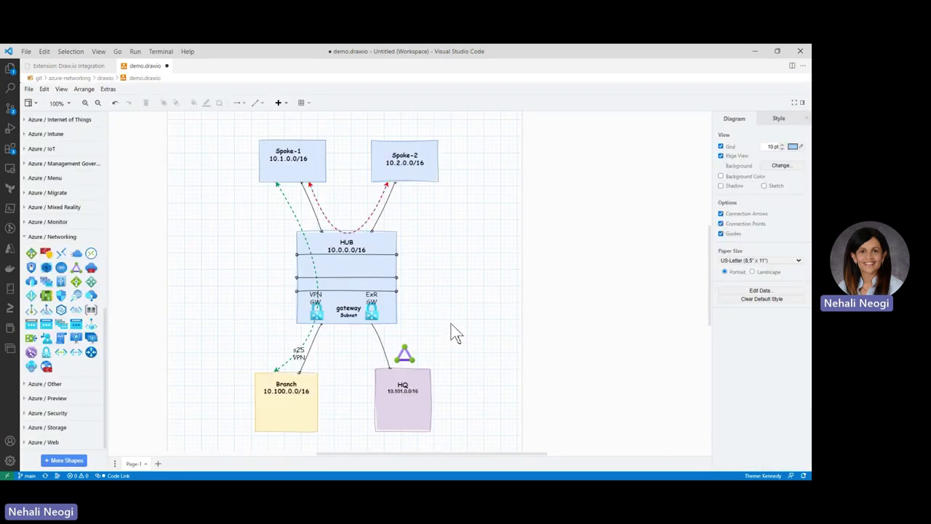
Connect Branch to HQ with a red dashed double-headed connector and bend it up so that it curves into the gateway subnet.
scroll(451, 333, down, 2)
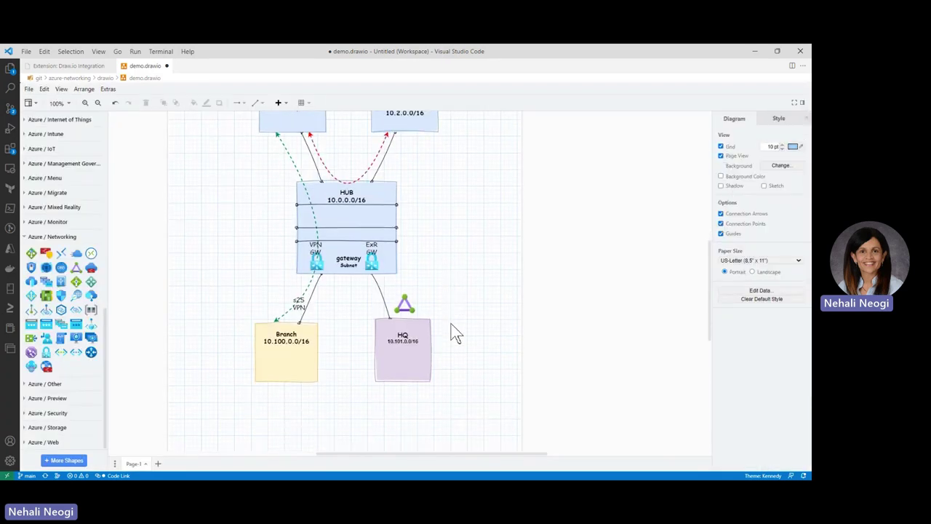
click(320, 354)
drag(318, 354, 368, 365)
drag(376, 352, 375, 352)
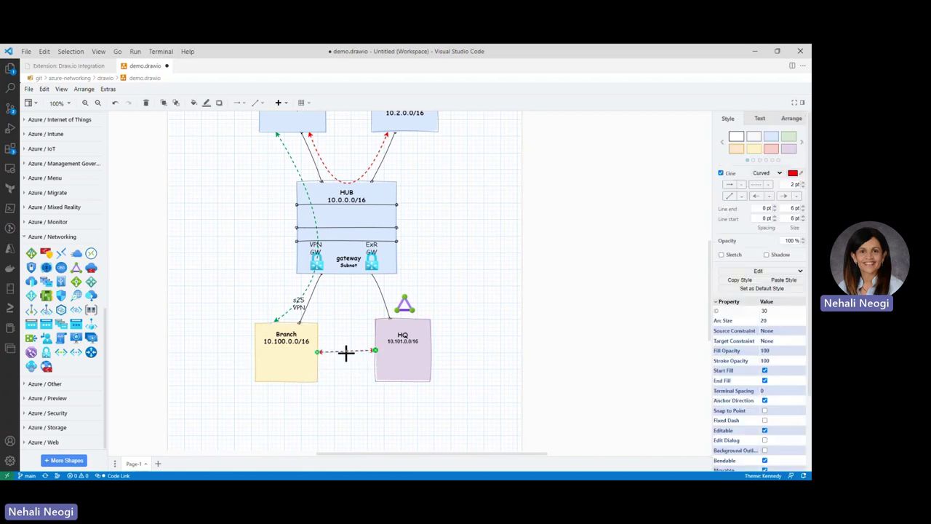
drag(345, 294, 344, 191)
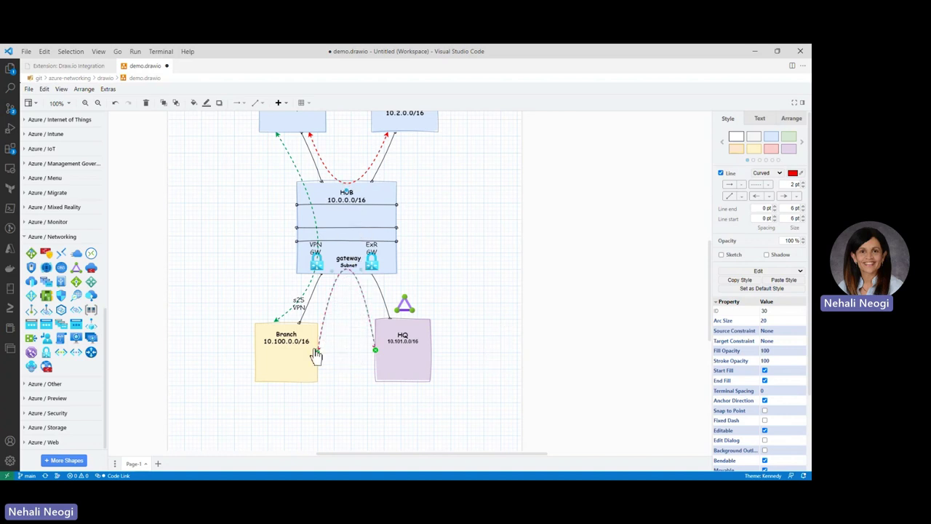
drag(317, 354, 317, 350)
click(486, 357)
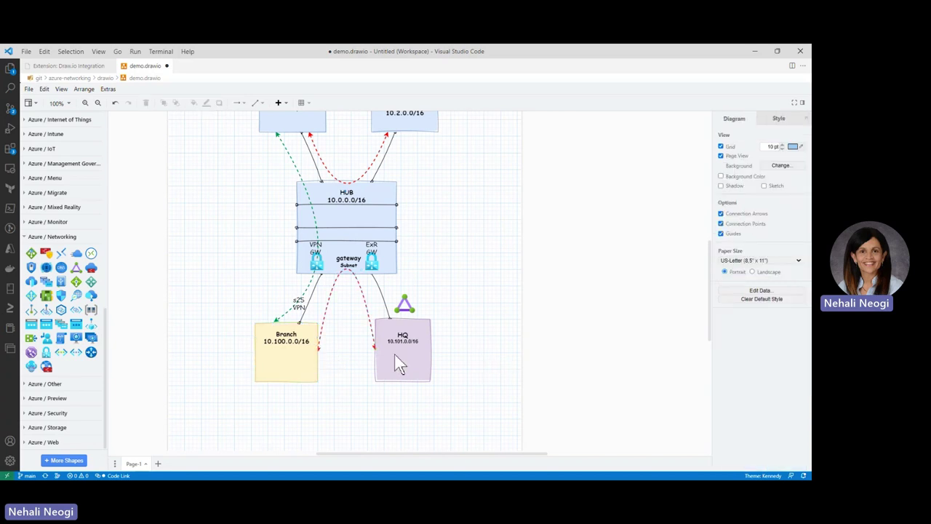
click(292, 365)
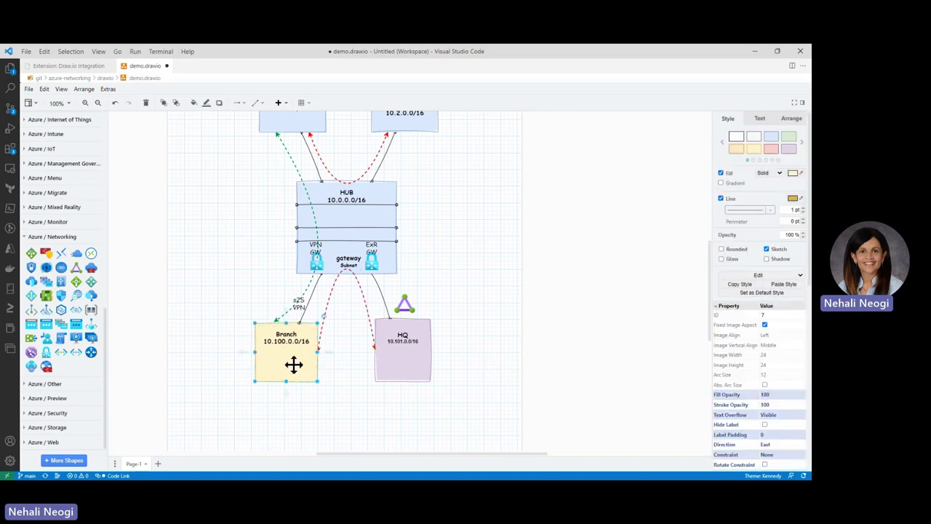
click(405, 366)
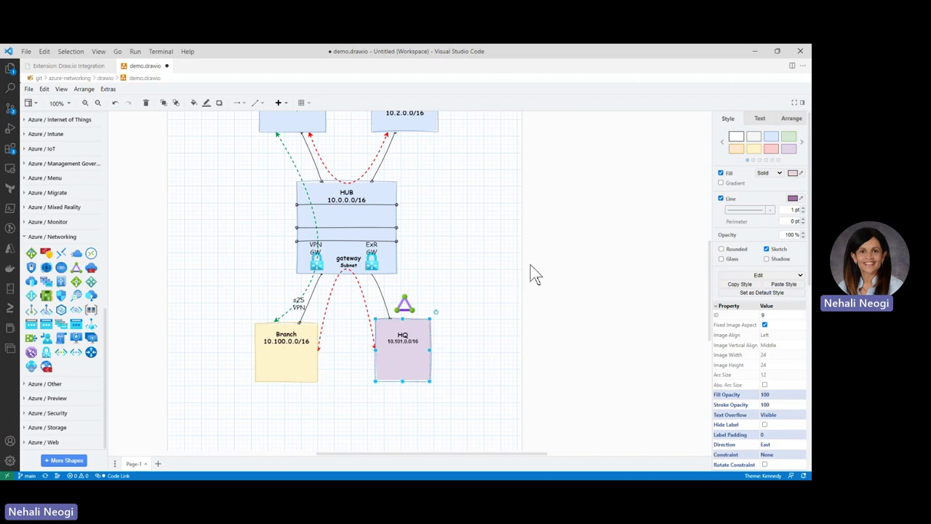
scroll(534, 274, up, 2)
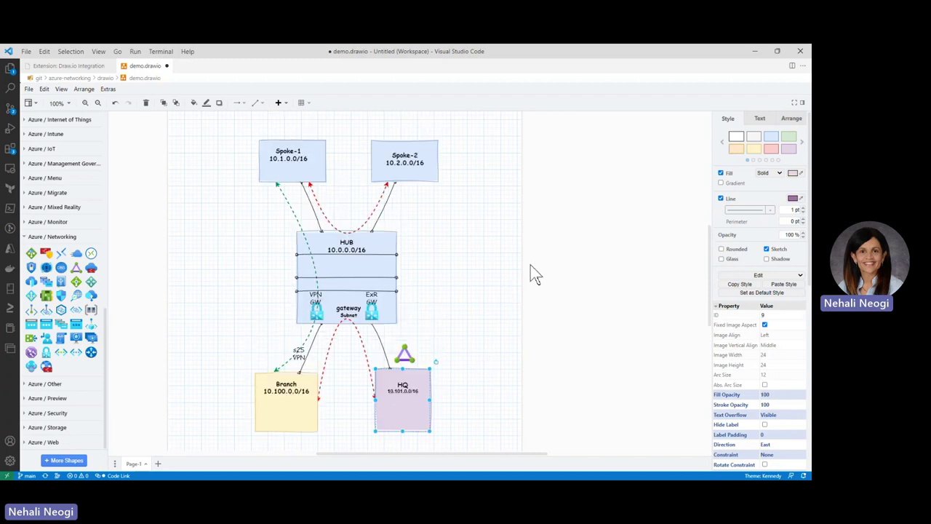
Show the diagram's layers and add four new layers above Background.
click(61, 89)
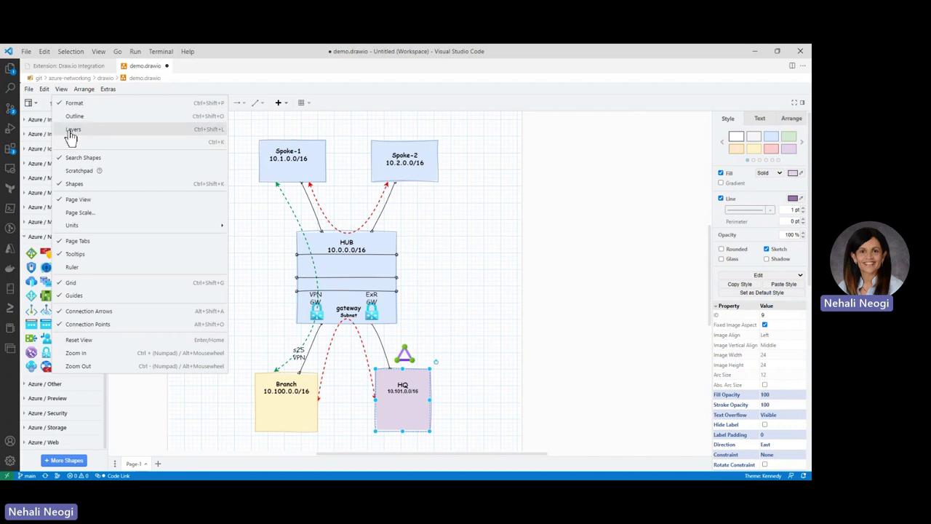
click(70, 131)
drag(640, 198, 621, 156)
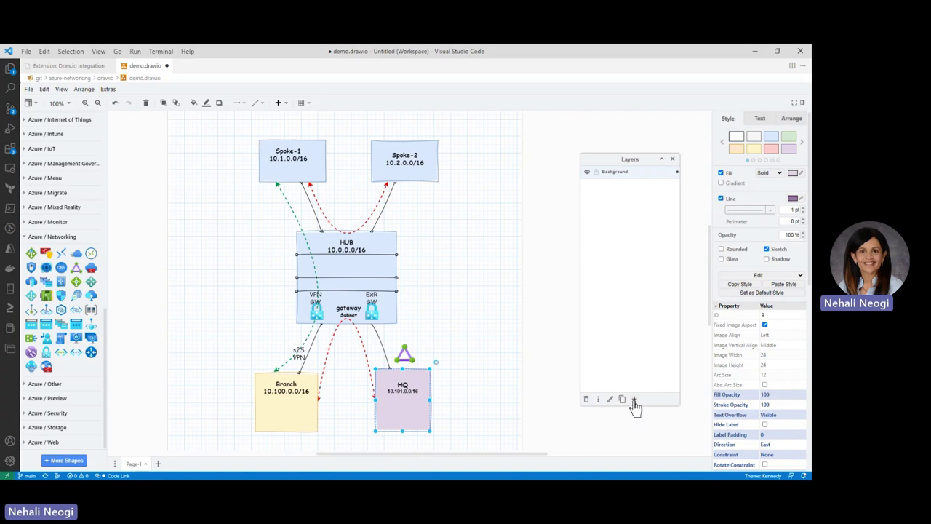
click(634, 401)
click(634, 401)
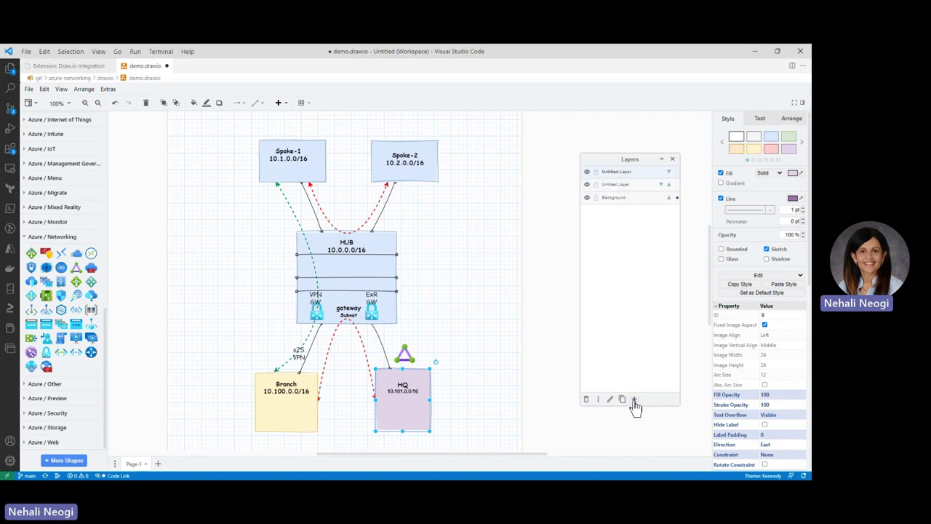
click(634, 401)
click(635, 400)
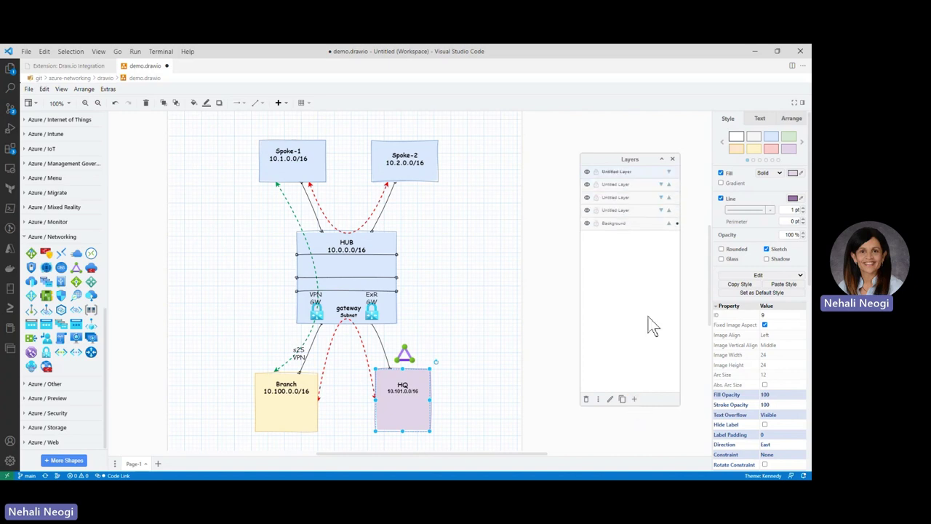
Rename the two layers directly above Background as Hub-spoke and S2S Branch, from the lower one up.
double_click(609, 211)
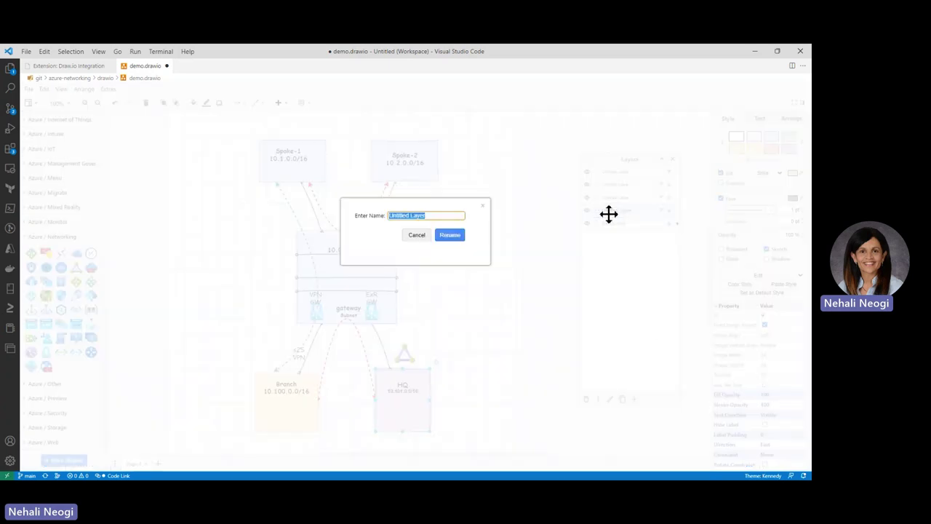
text(Hub-spoke)
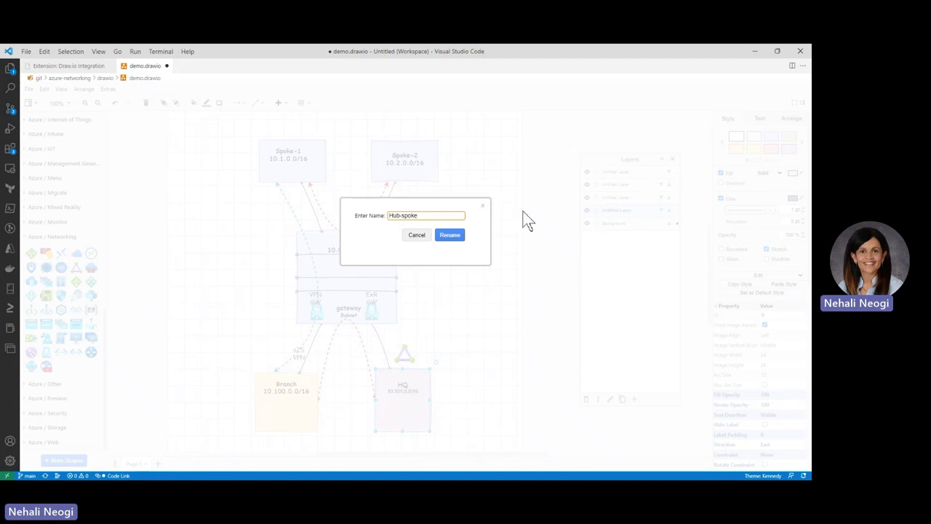
click(450, 234)
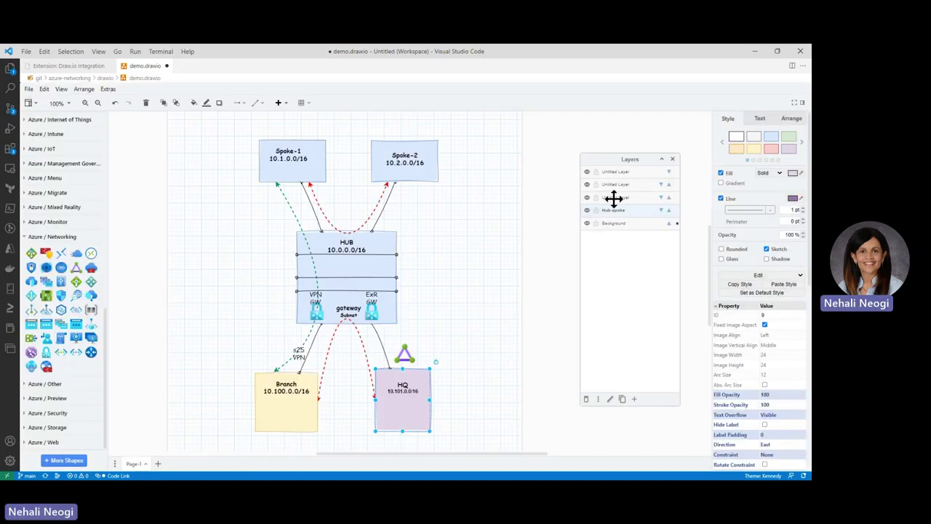
double_click(613, 197)
text(S2)
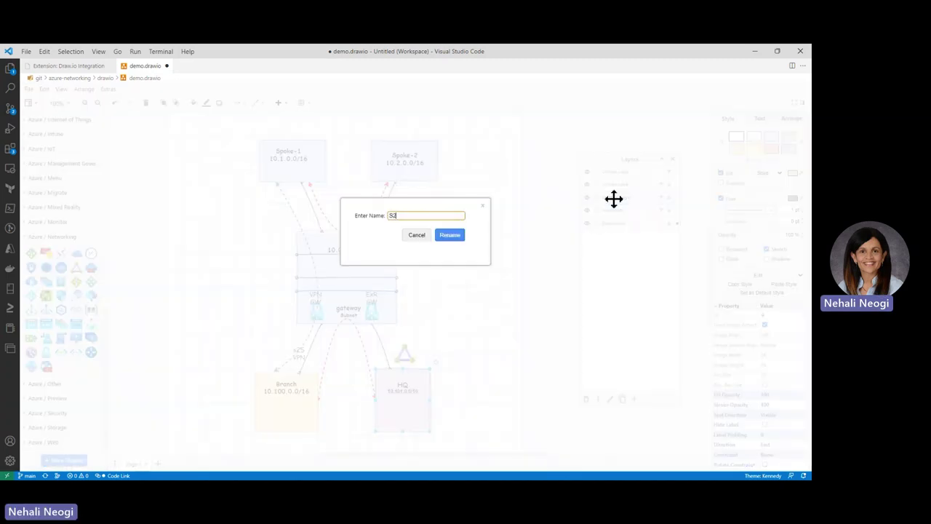
text(S Branch)
click(446, 233)
Rename the two remaining untitled layers as HQ-Branch and Flows, with Flows as the uppermost layer.
double_click(618, 187)
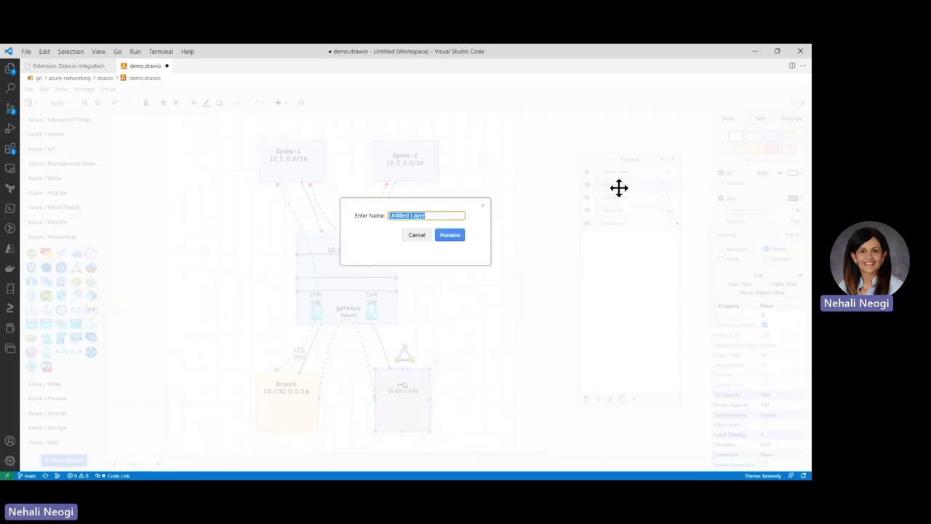
text(HQ-Branch)
click(451, 240)
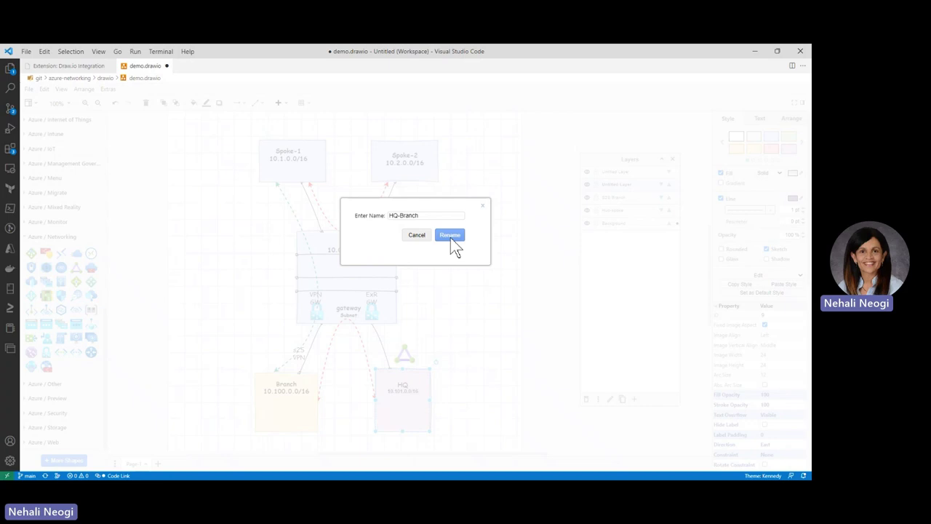
double_click(589, 185)
text(Flo)
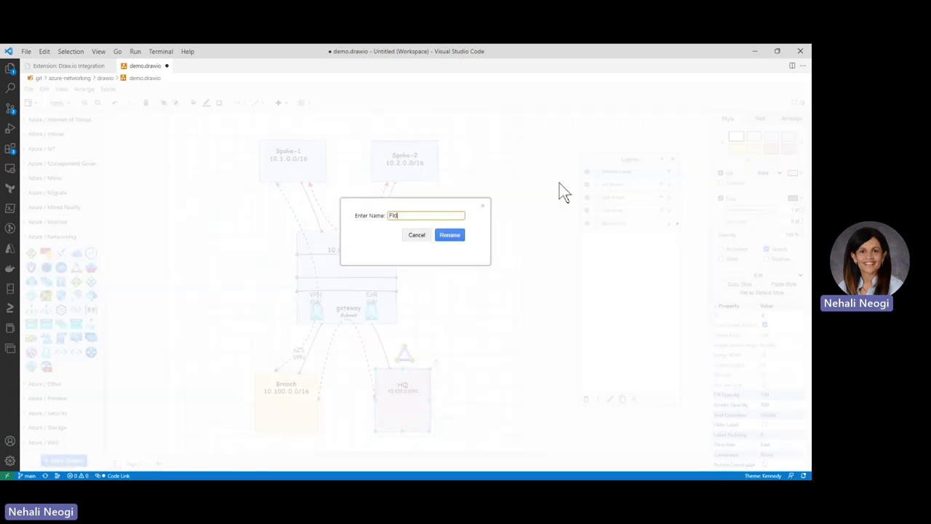
text(ws)
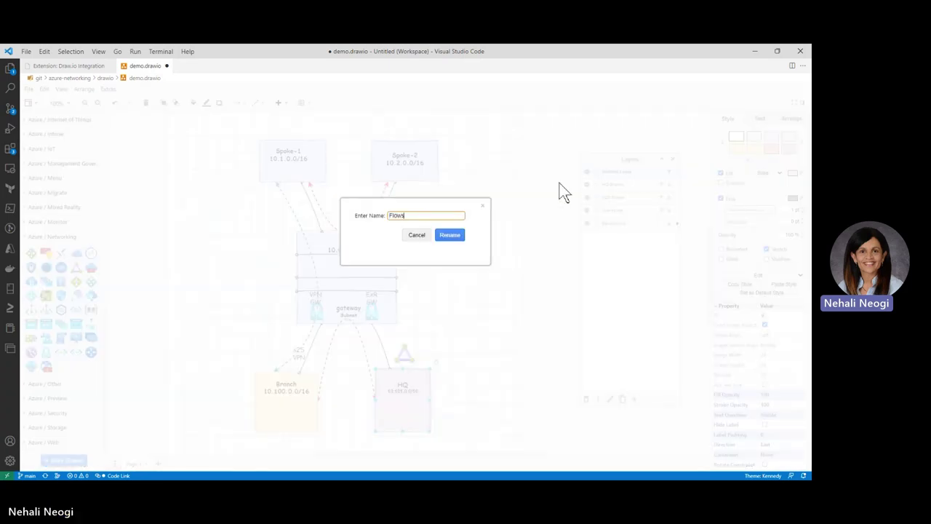
click(448, 241)
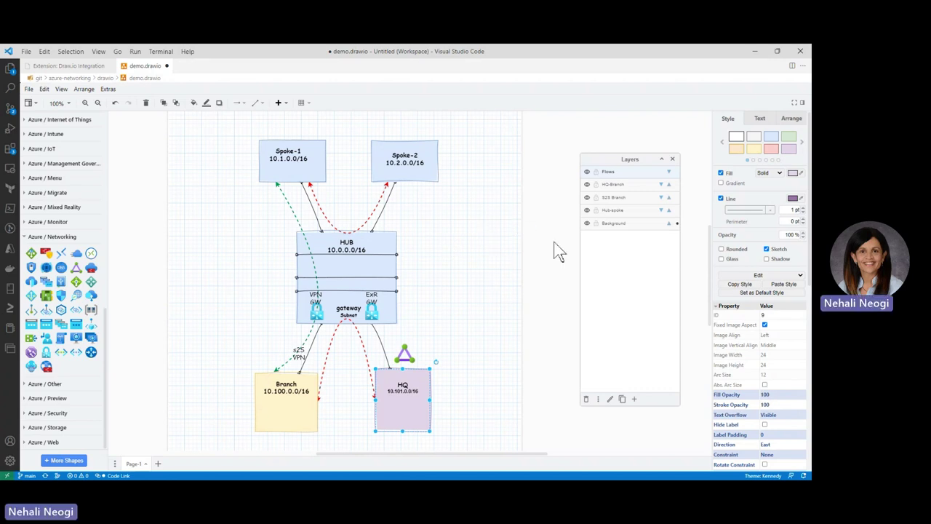
Move both spokes, the HUB with its gateway contents and the connectors between them to the Hub-spoke layer.
click(512, 268)
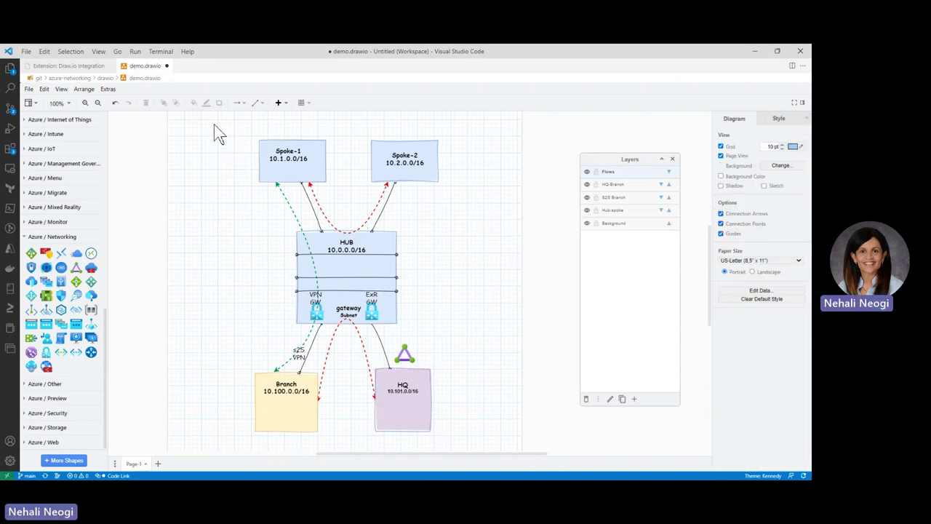
drag(214, 123, 487, 338)
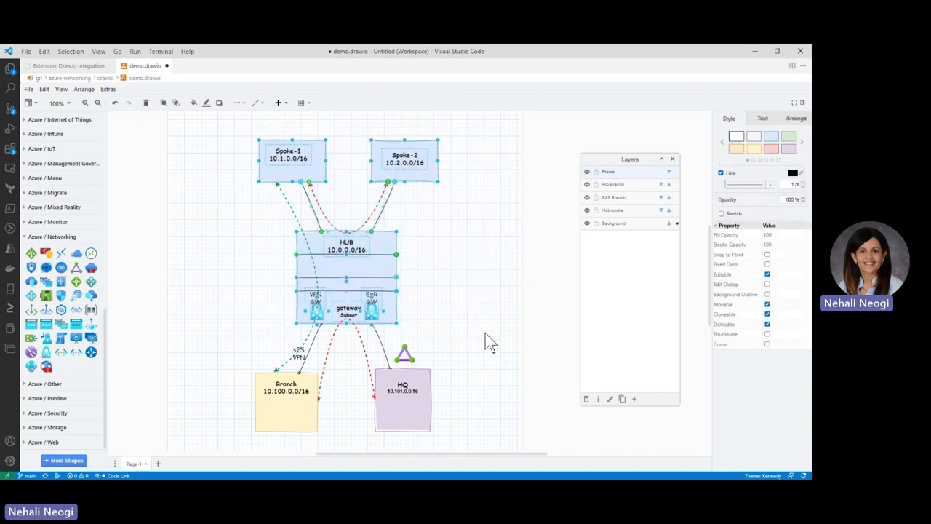
click(597, 400)
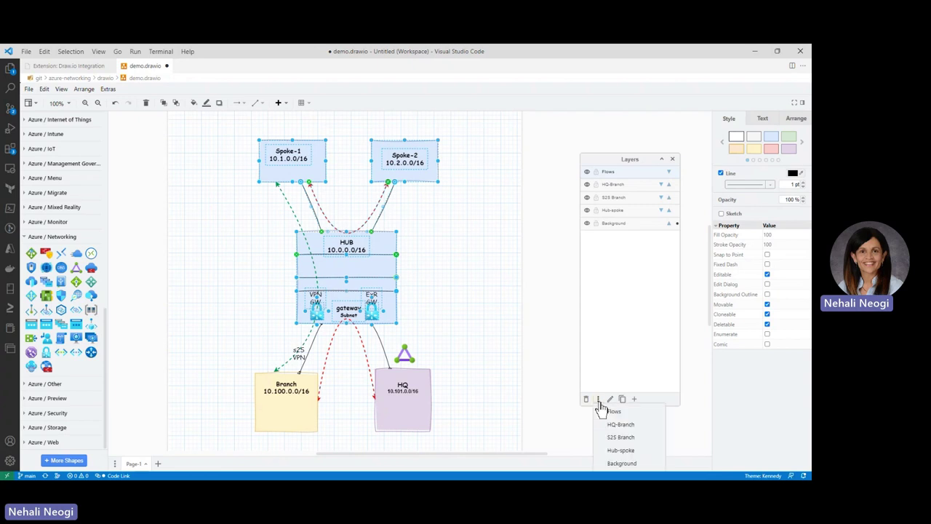
click(608, 451)
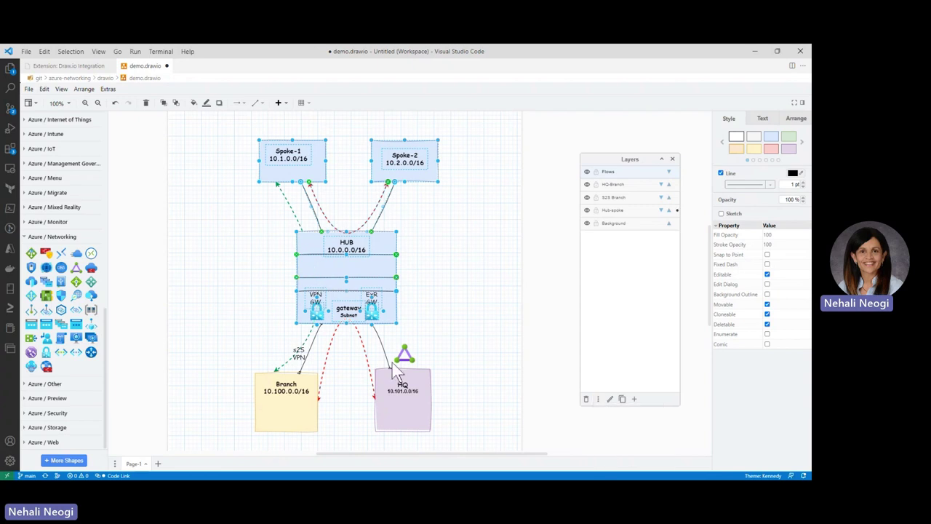
Move the Branch rectangle, its S2S VPN label and its solid connector to the S2S Branch layer.
click(227, 317)
drag(226, 313, 361, 454)
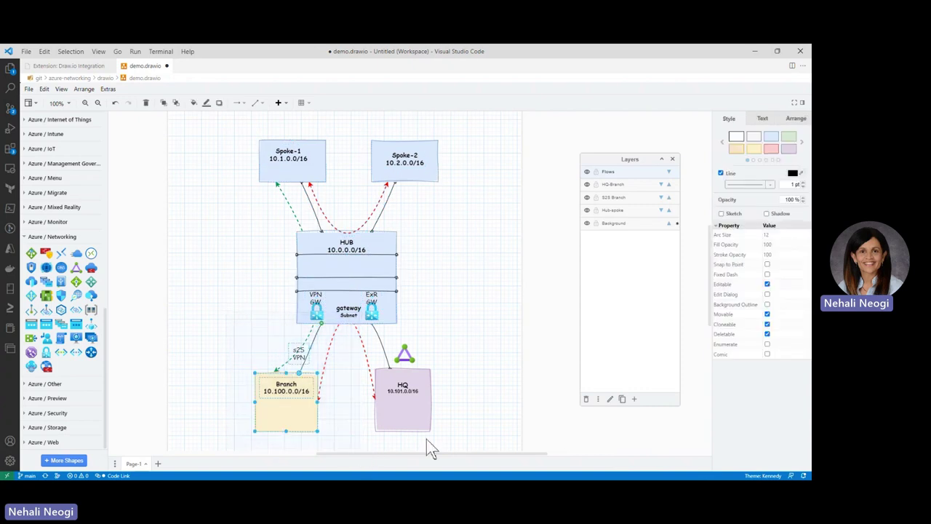
click(598, 400)
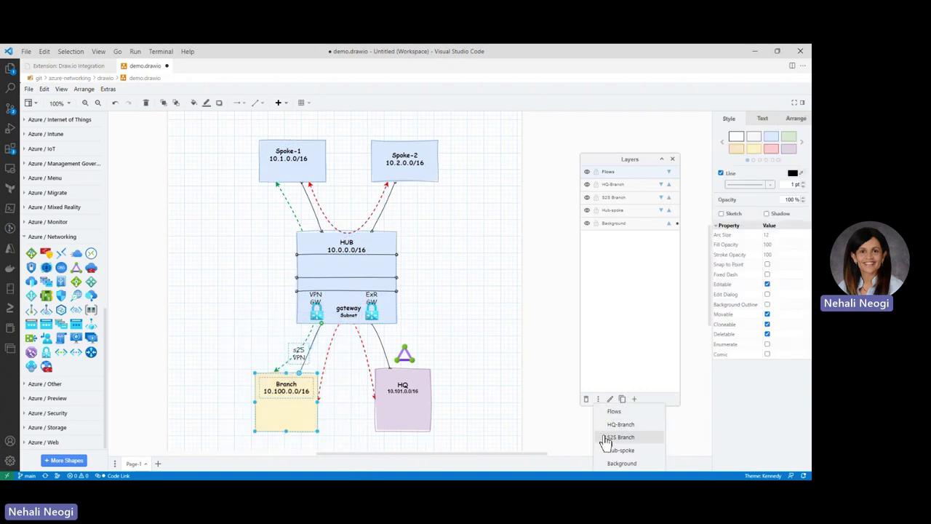
click(607, 437)
Move the HQ rectangle, the triangular icon above it and its solid connector to the HQ-Branch layer.
drag(466, 438, 342, 314)
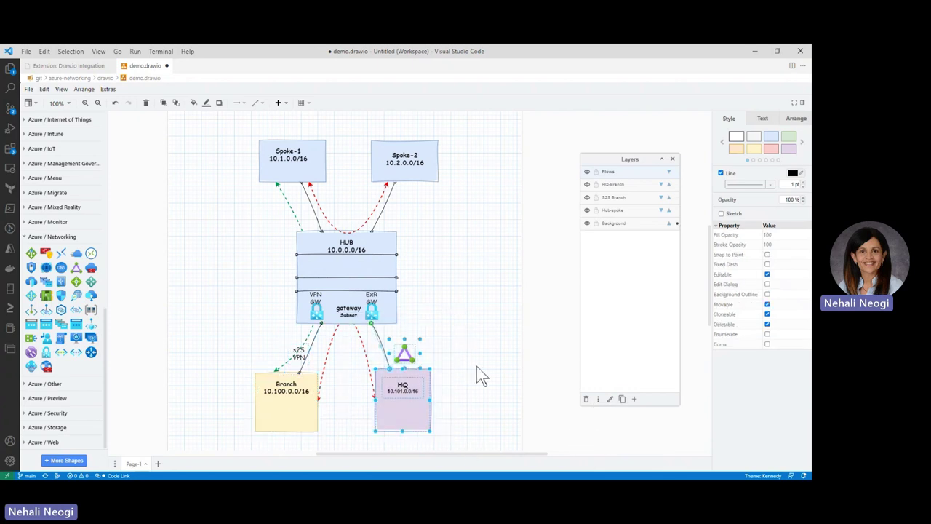
click(598, 400)
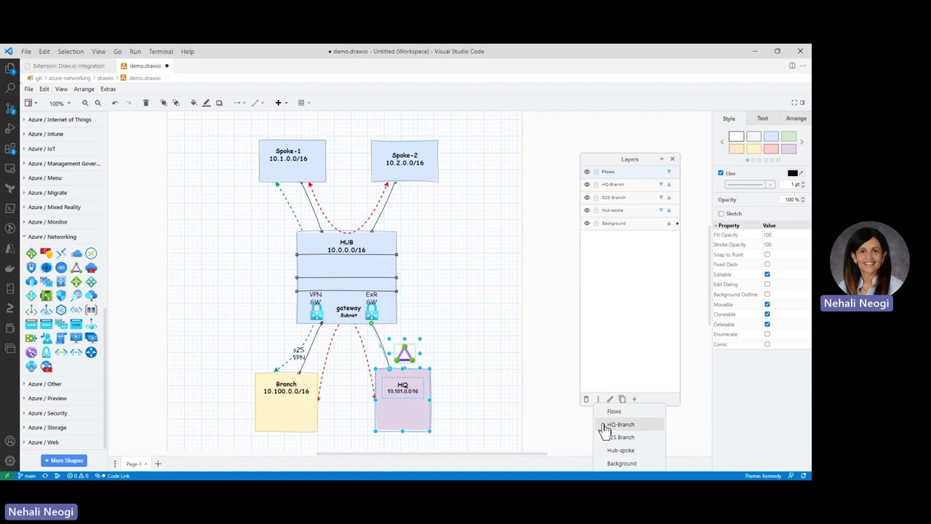
click(603, 424)
click(456, 256)
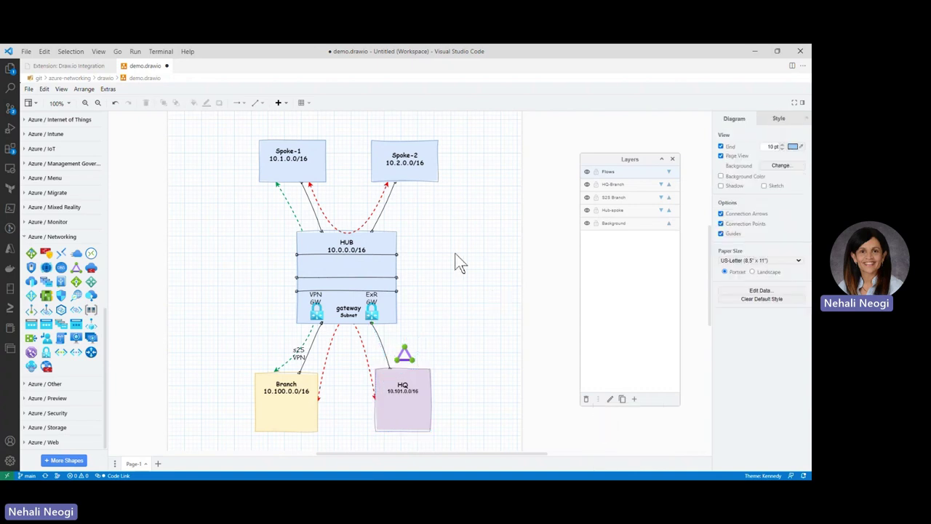
Move the green dashed flow arrow and both red dashed flow arrows to the Flows layer.
click(288, 200)
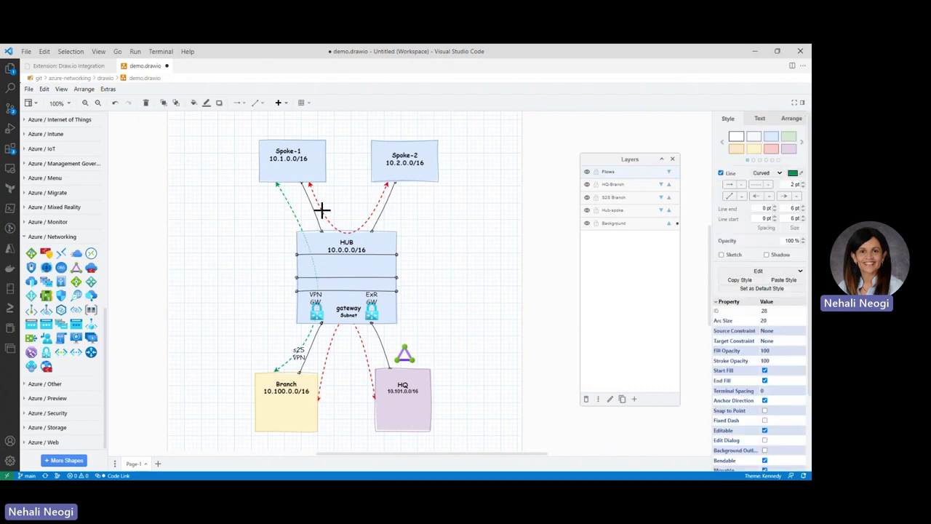
shift+click(360, 342)
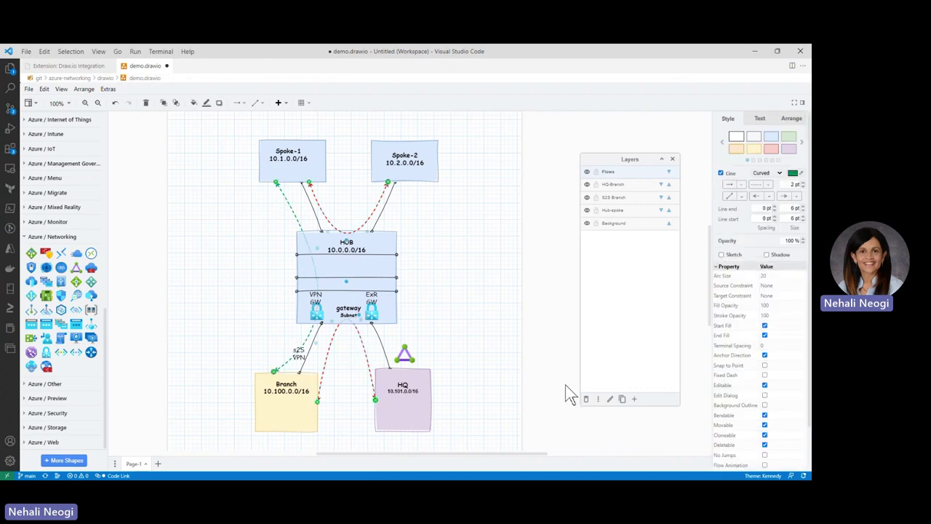
click(599, 400)
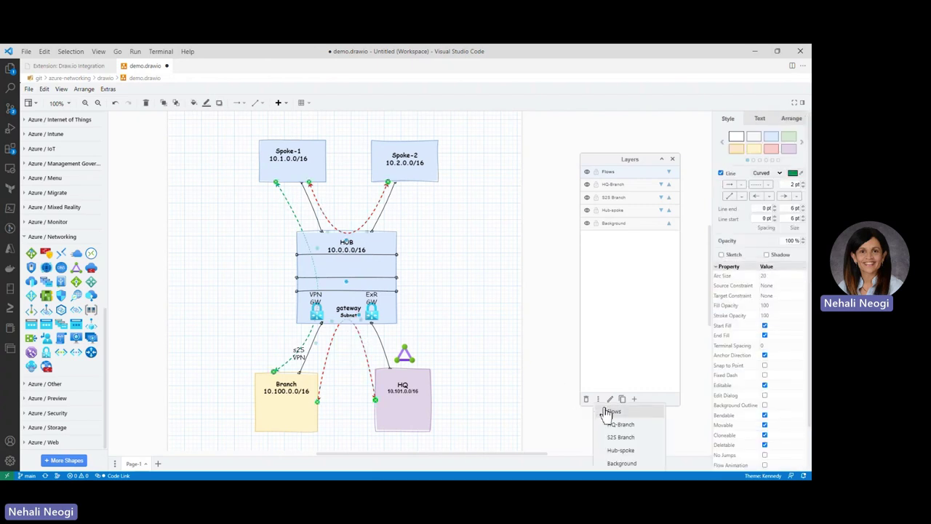
click(605, 413)
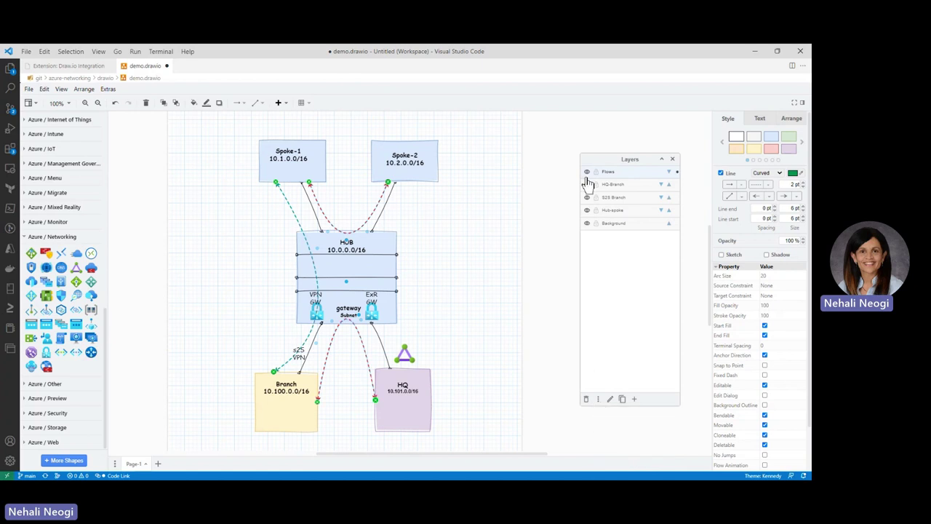
click(469, 237)
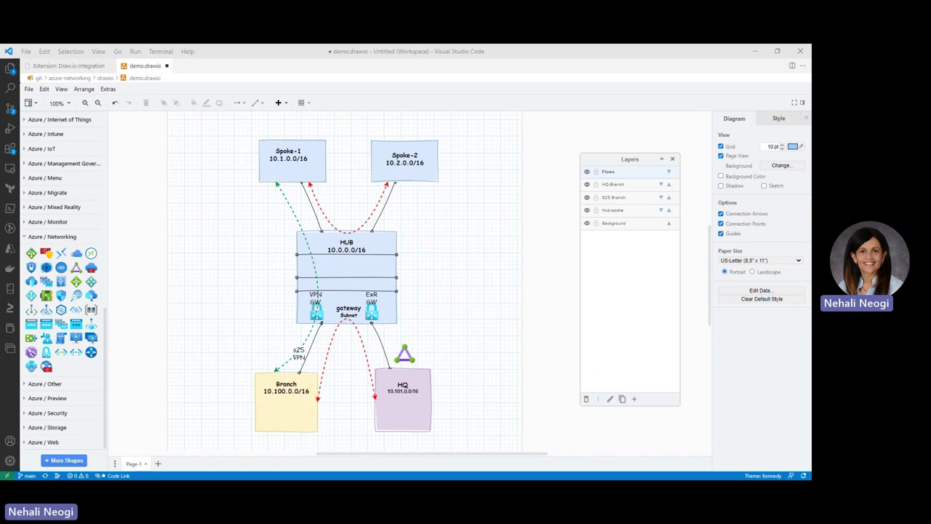
Hide the Flows, HQ-Branch, S2S Branch and Hub-spoke layers one after another to check their contents.
click(587, 173)
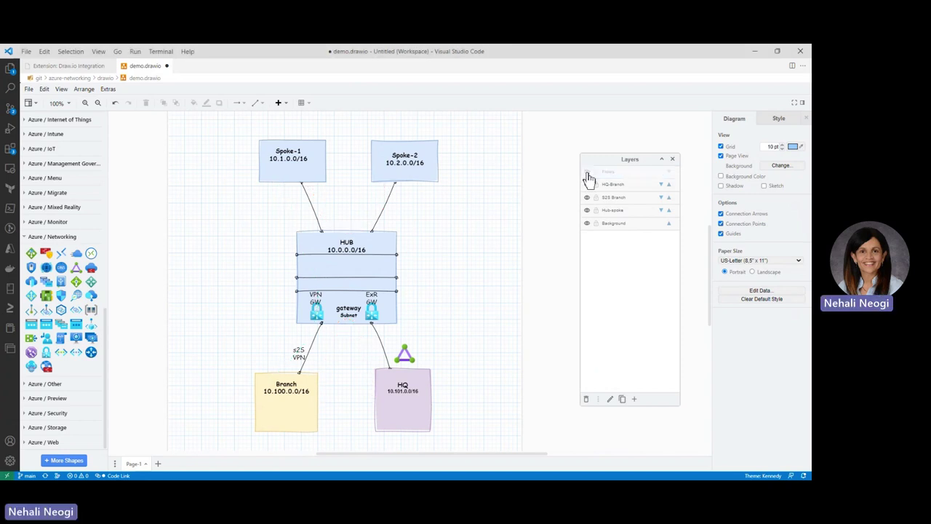
click(587, 184)
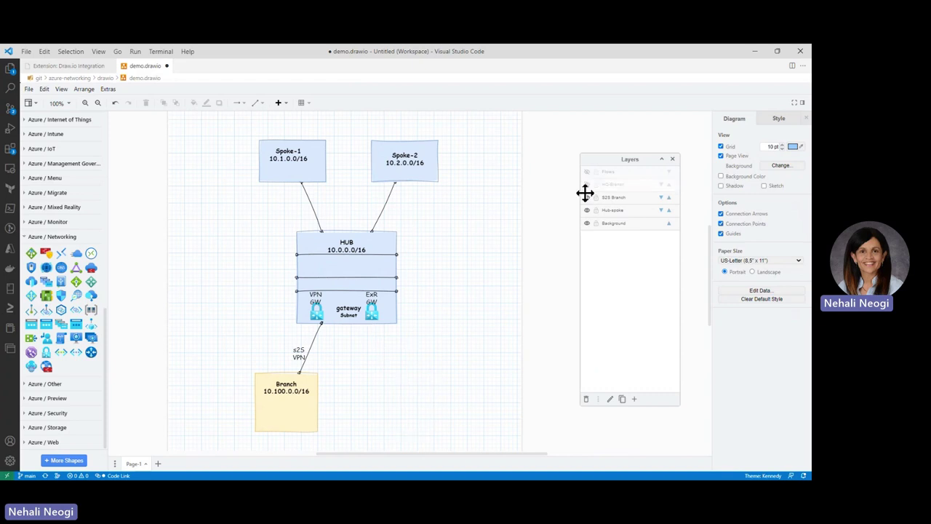
click(586, 198)
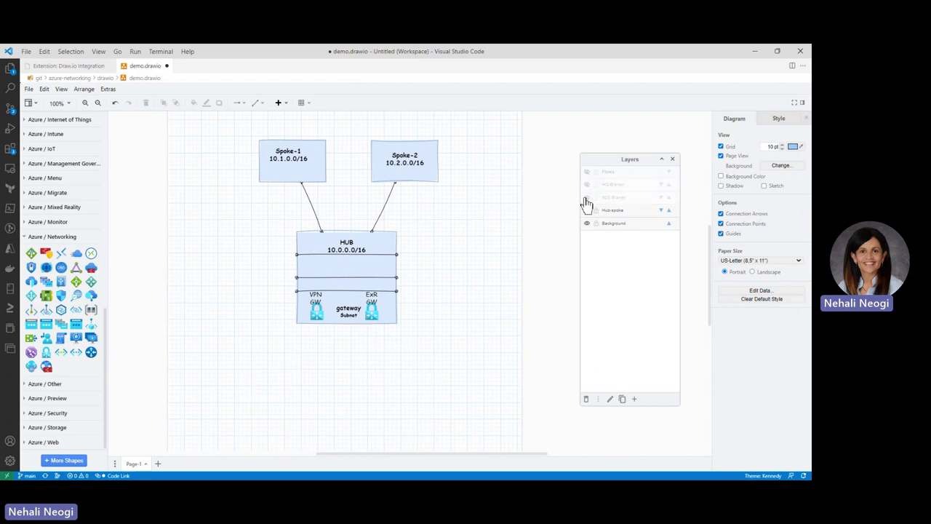
click(587, 210)
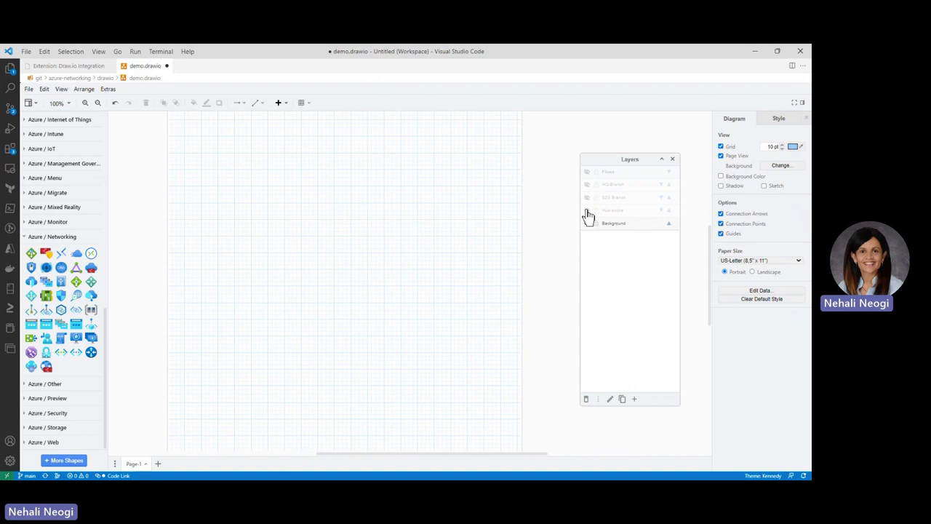
Show the Hub-spoke, S2S Branch, HQ-Branch and Flows layers again one by one to review the diagram's build-up.
click(587, 210)
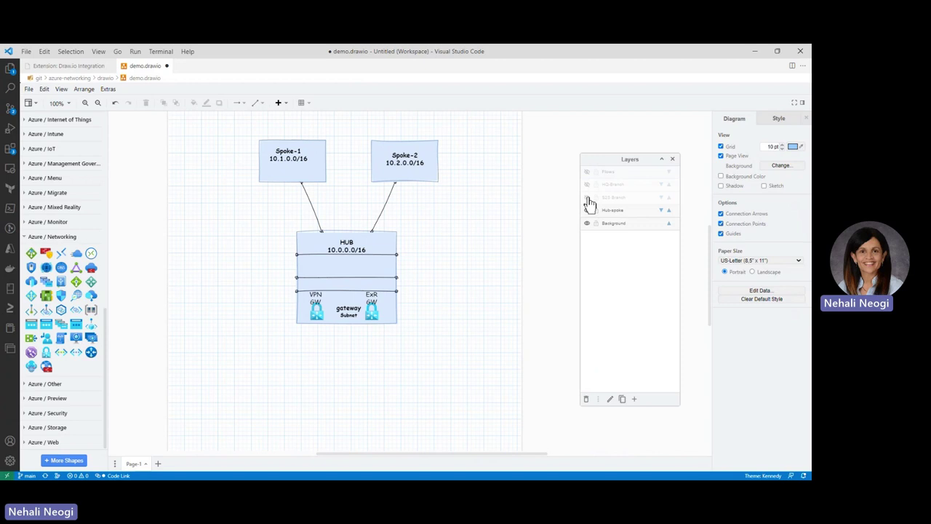
click(587, 197)
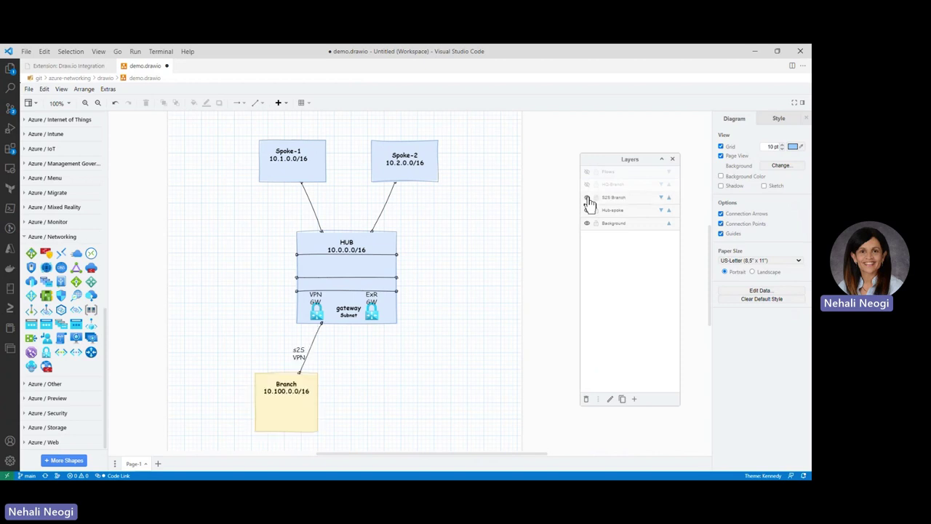
click(587, 185)
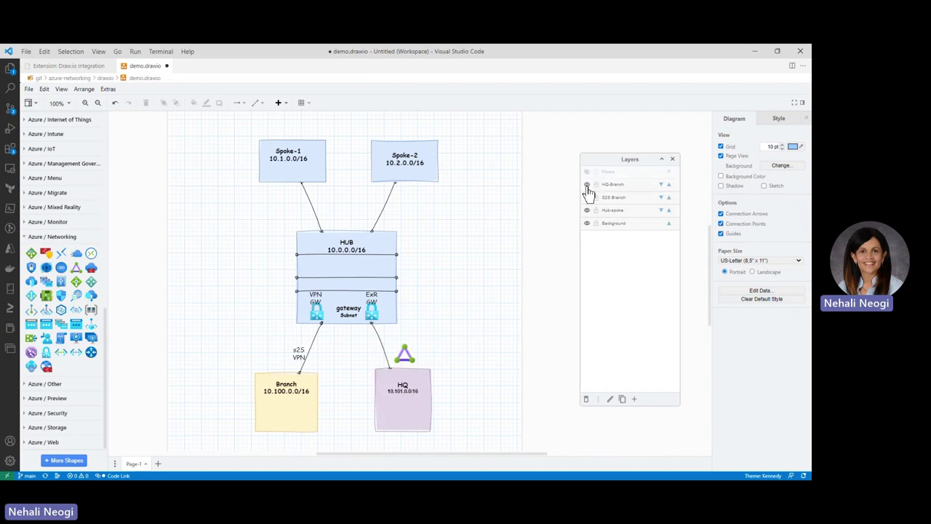
click(587, 173)
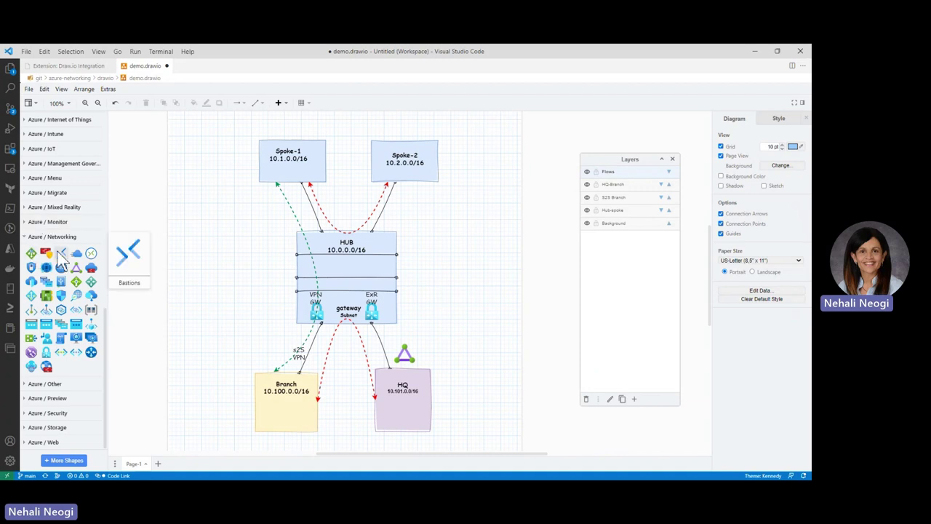
Place a virtual machine icon from the Azure Compute shapes below the Spoke-1 text and a copy of it below the Spoke-2 text.
scroll(40, 203, up, 3)
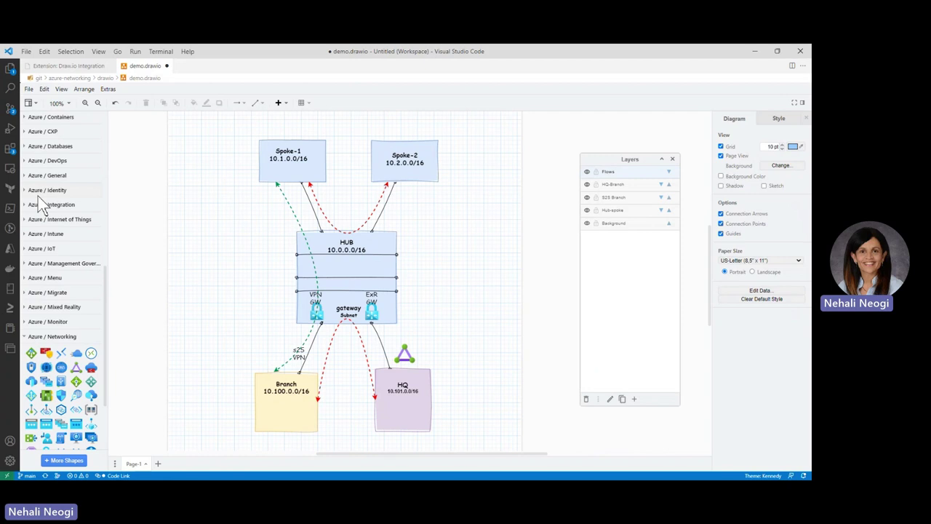
scroll(45, 220, up, 2)
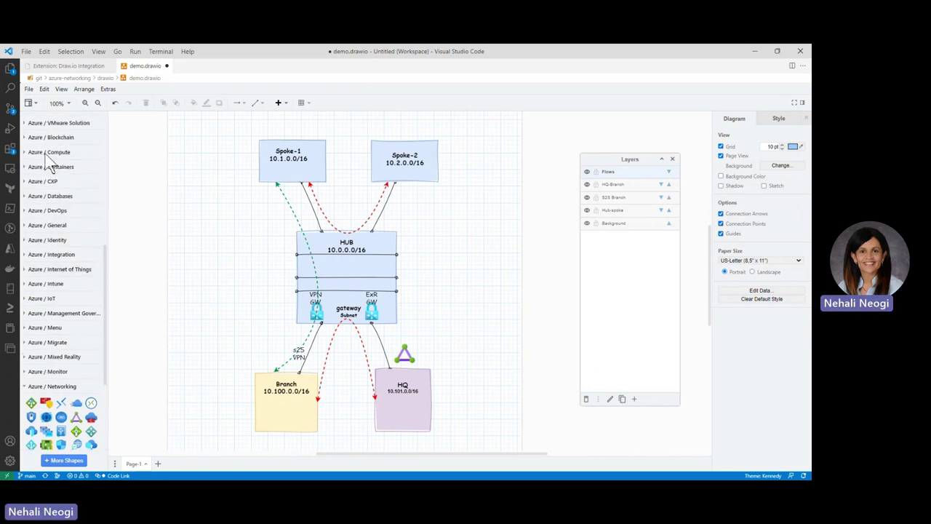
click(25, 153)
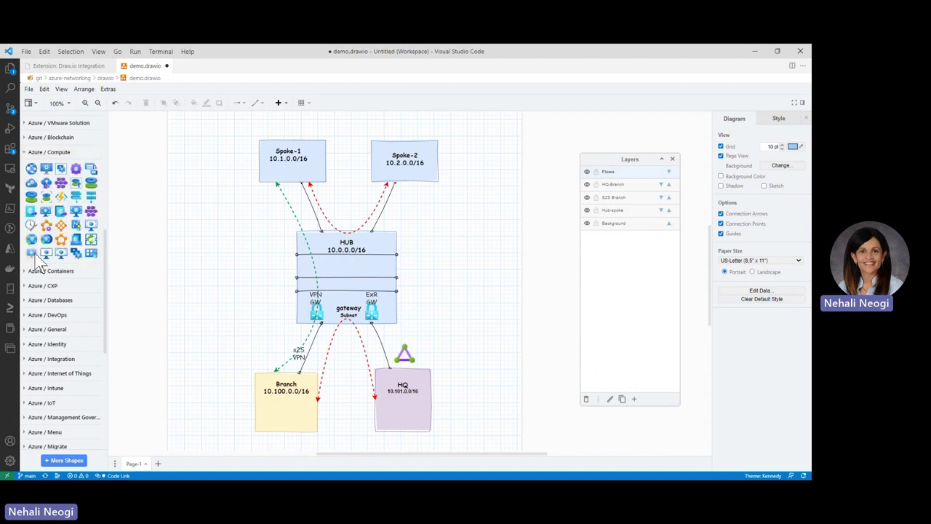
drag(32, 253, 290, 172)
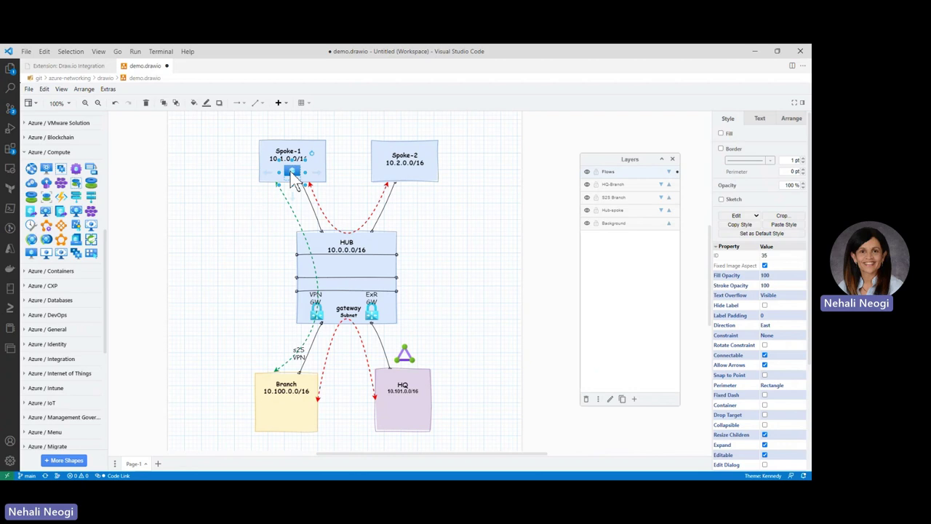
drag(291, 178, 401, 171)
click(460, 226)
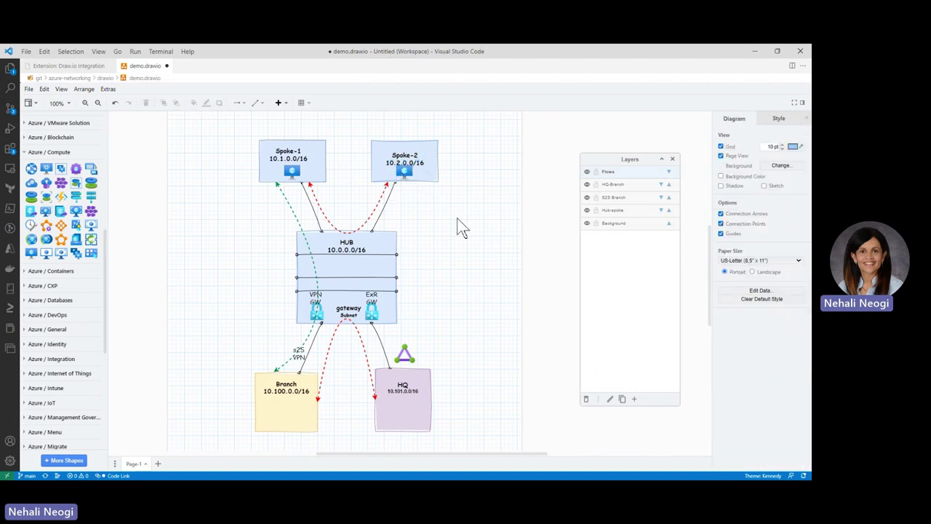
Move the virtual machine icon in Spoke-1 to the Hub-spoke layer.
click(293, 171)
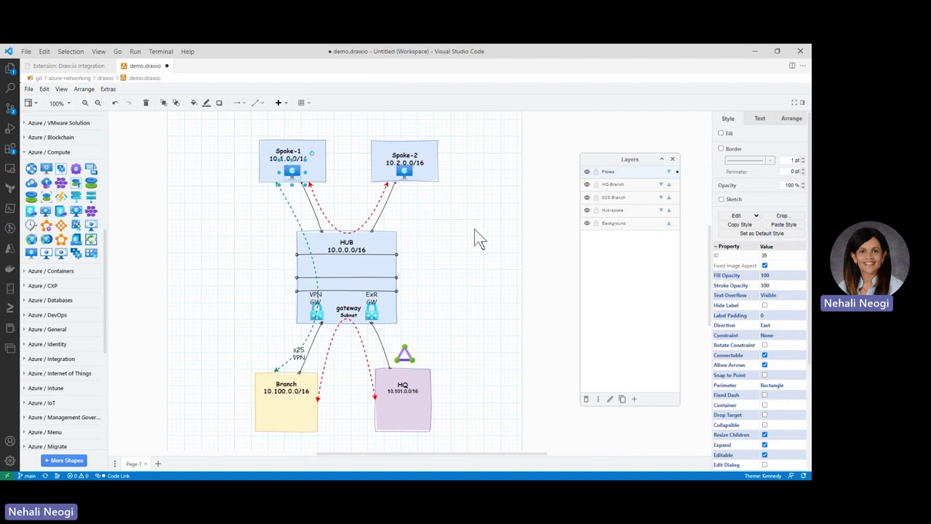
click(598, 399)
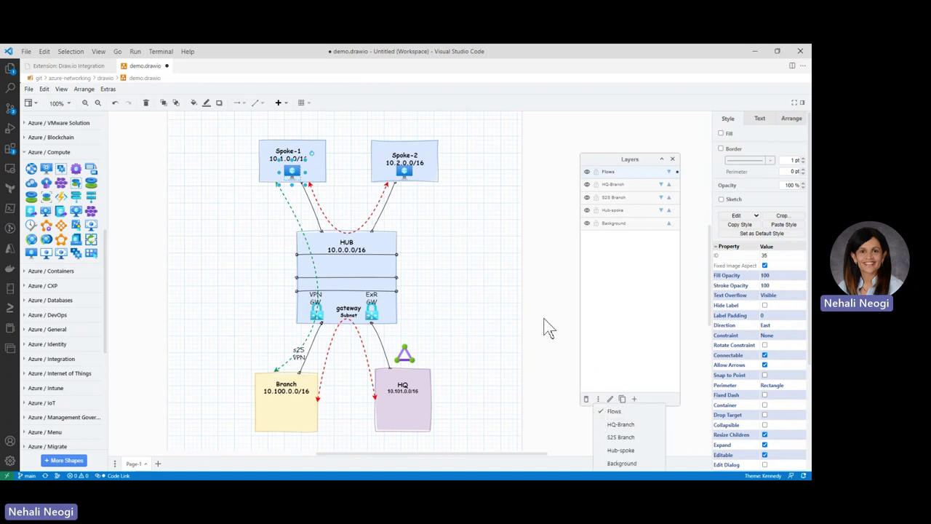
click(600, 452)
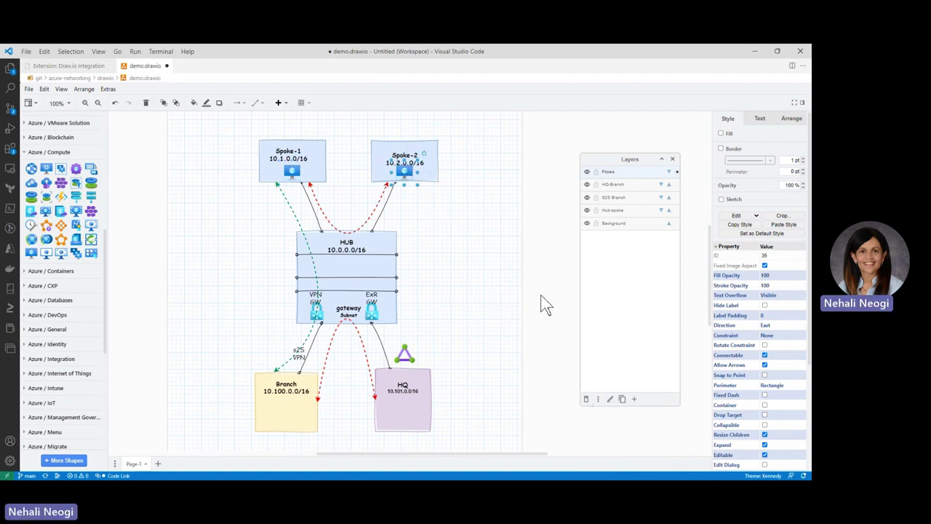
click(598, 400)
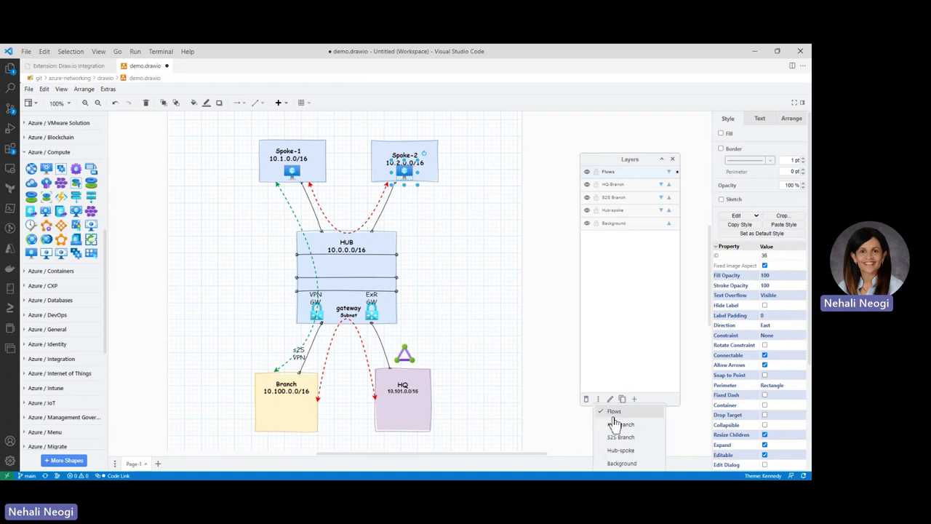
click(524, 375)
click(491, 327)
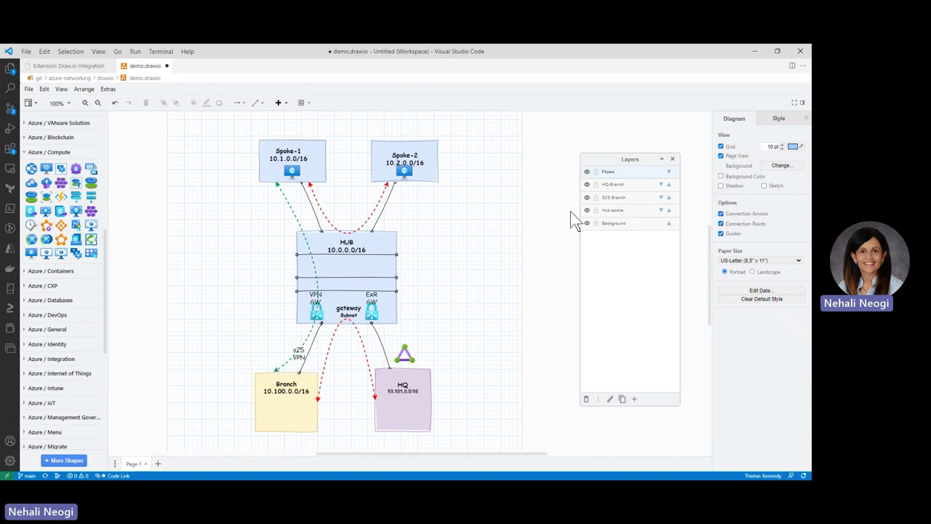
Toggle the Flows layer off and on to check which layer each spoke's virtual machine icon belongs to.
click(587, 172)
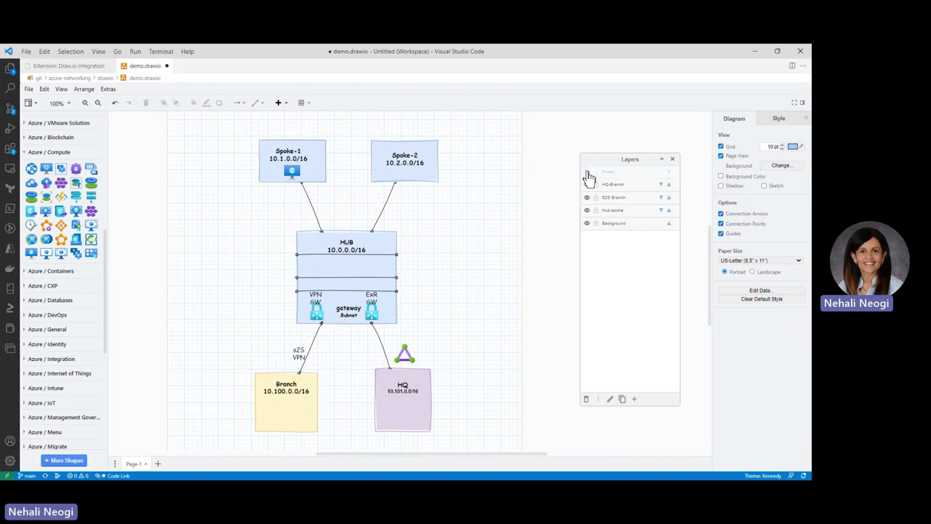
click(587, 175)
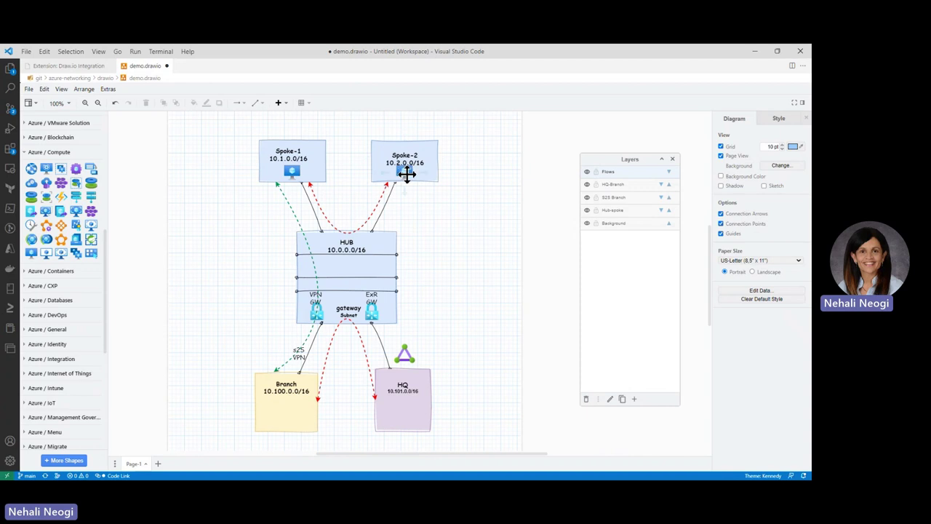
click(587, 173)
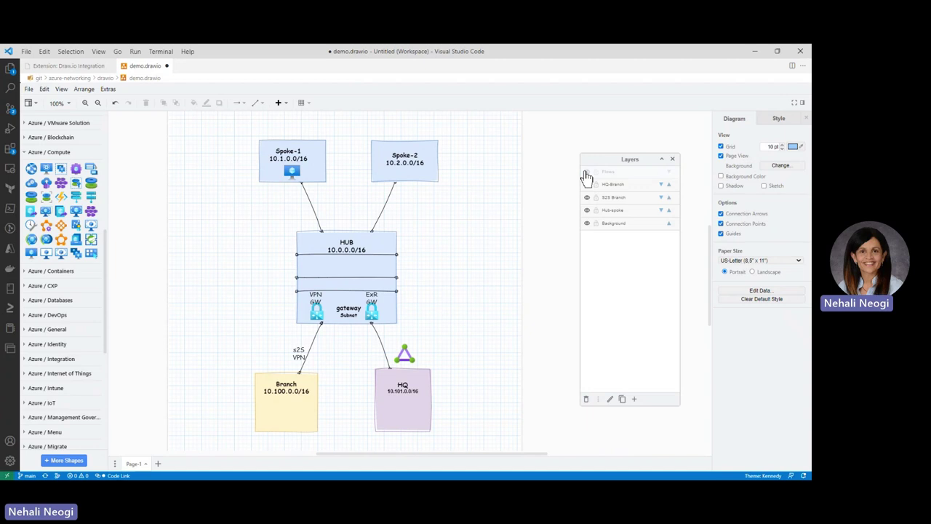
click(587, 174)
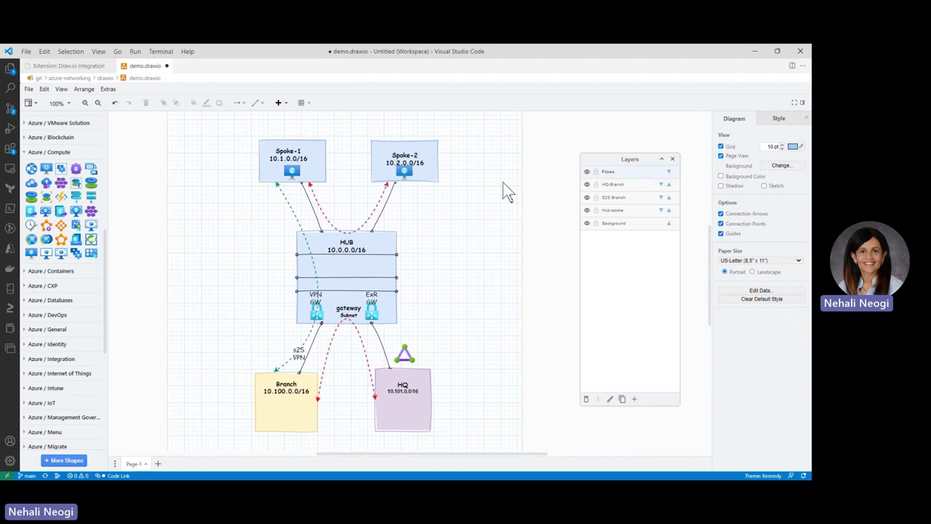
Move the virtual machine icon in Spoke-2 to the Hub-spoke layer.
click(410, 173)
click(598, 400)
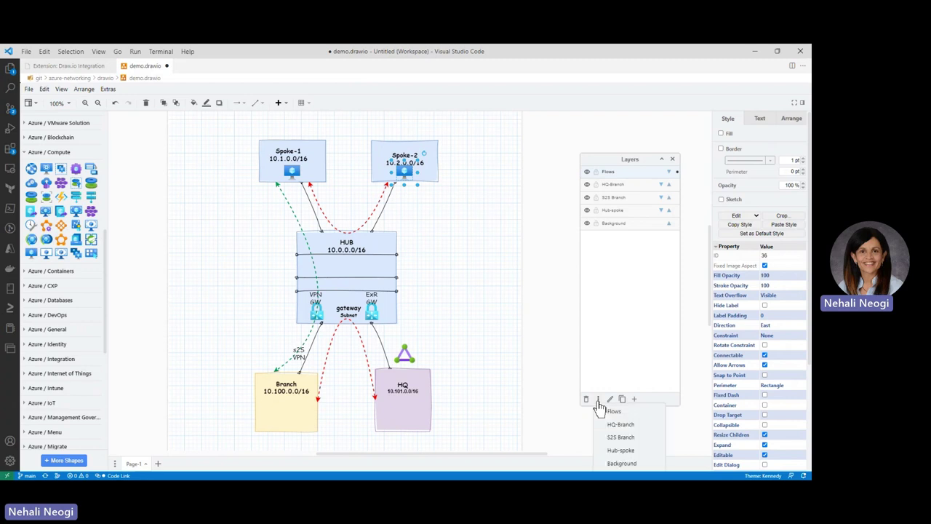
click(602, 451)
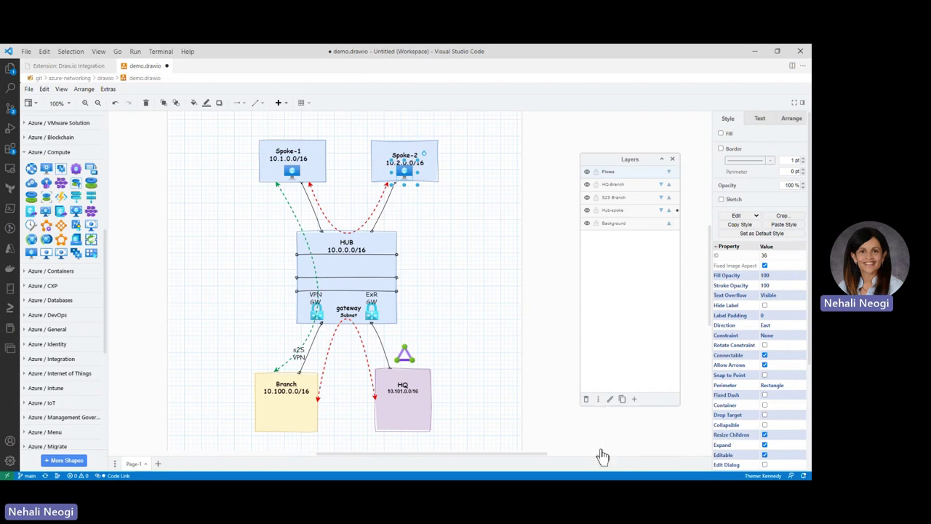
Hide all five layers in order from Flows down to Background.
click(587, 173)
click(488, 240)
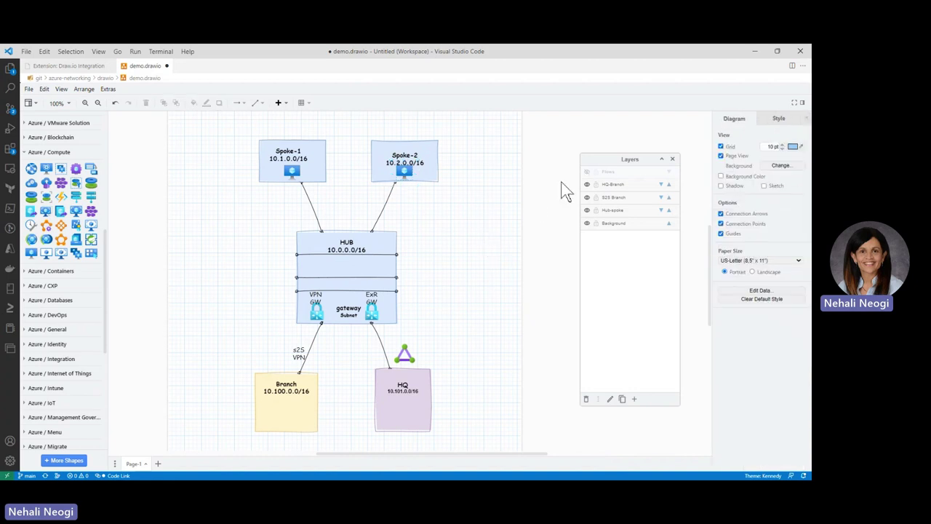
click(587, 185)
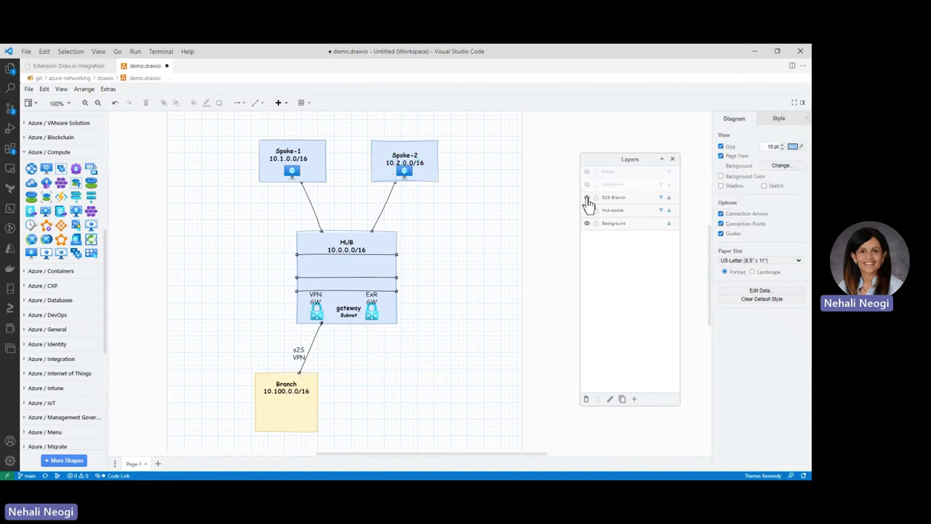
click(588, 198)
click(586, 210)
click(587, 223)
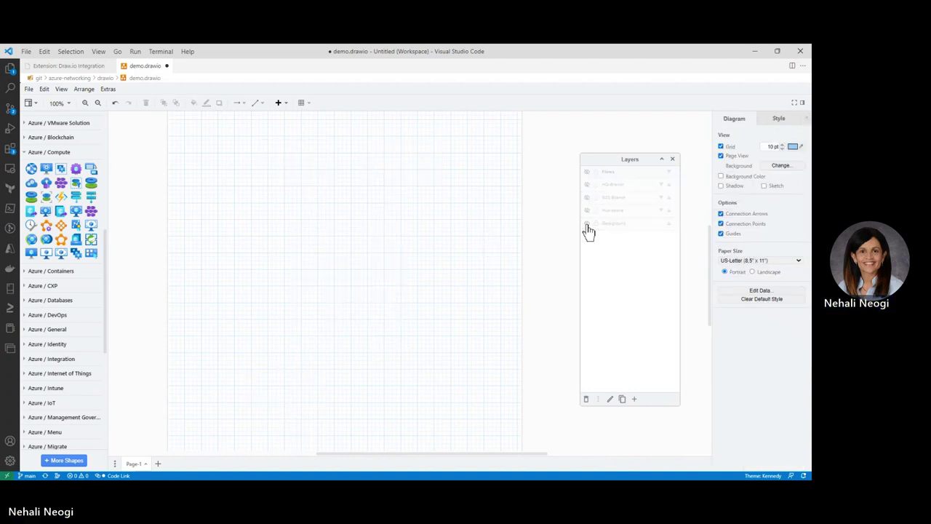
Show the Background and Hub-spoke layers again, and briefly toggle the S2S Branch layer on and back off.
click(587, 223)
click(587, 210)
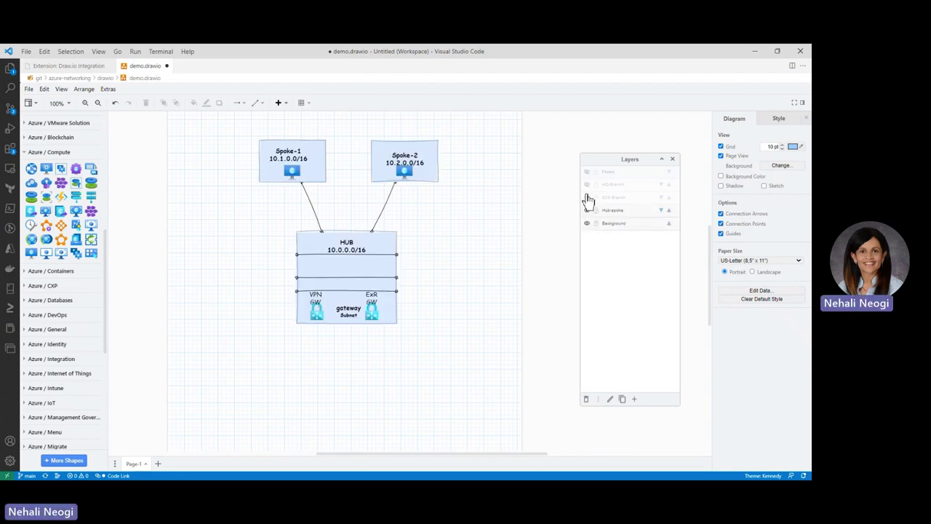
click(587, 197)
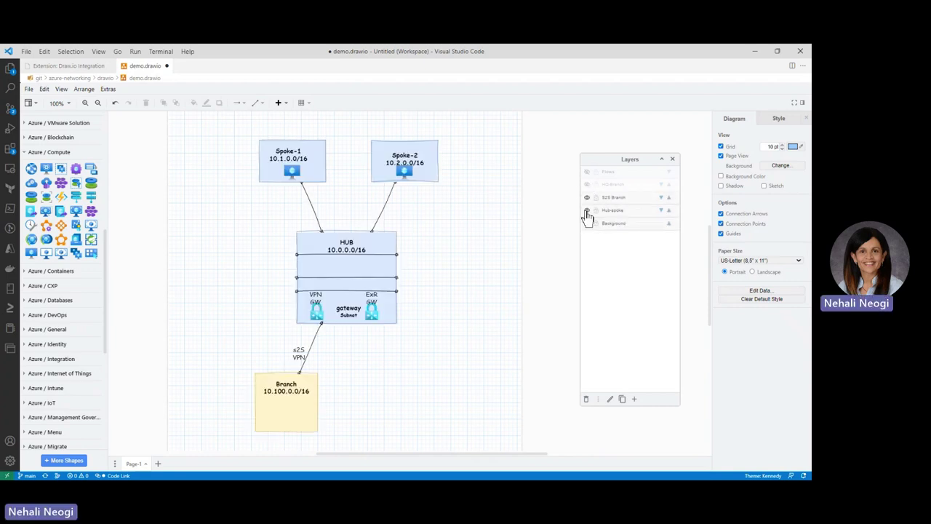
click(587, 197)
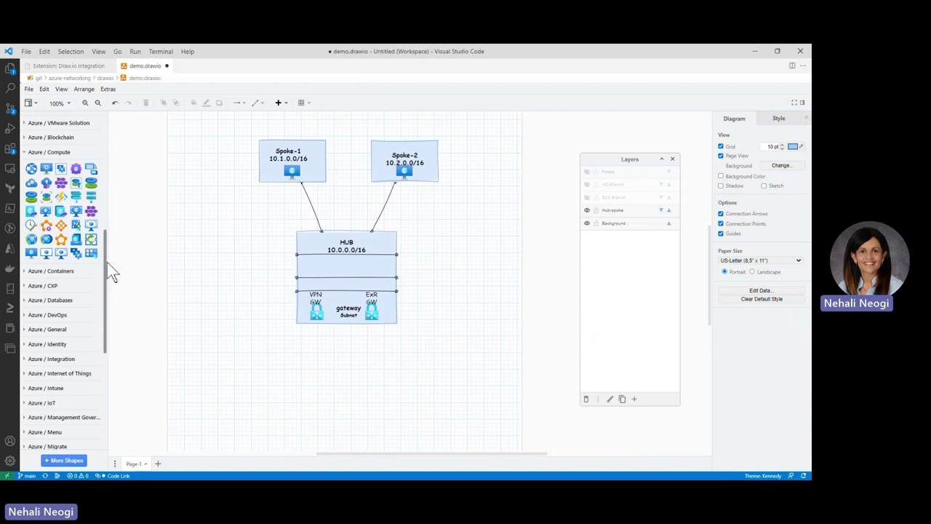
Show the Scratchpad and save the complete hub, Spoke-1 and Spoke-2 drawing to it as a reusable shape.
scroll(109, 277, up, 10)
click(61, 89)
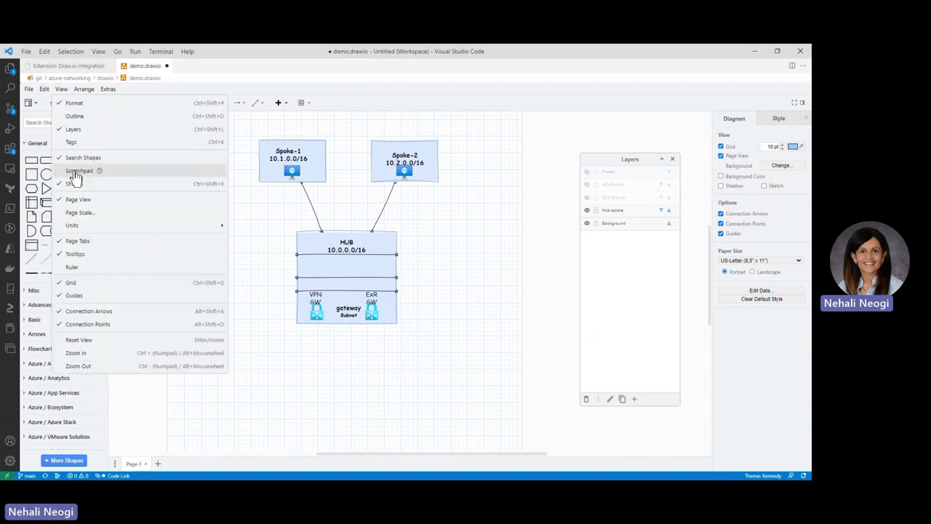
click(75, 172)
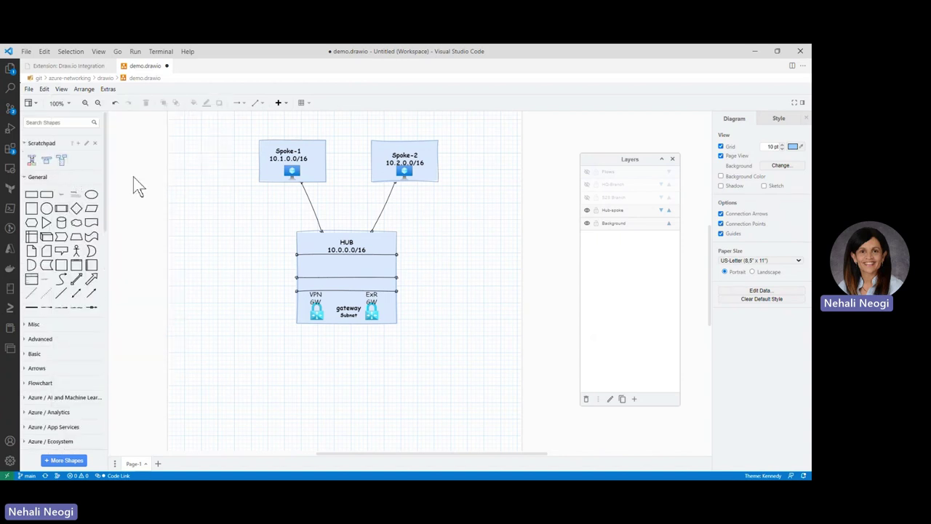
drag(224, 126, 487, 356)
drag(322, 250, 85, 160)
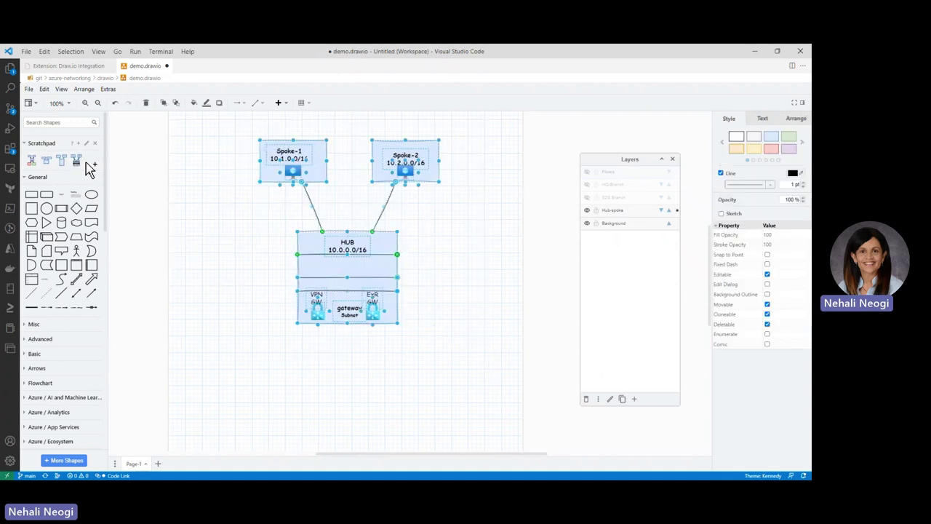
click(243, 312)
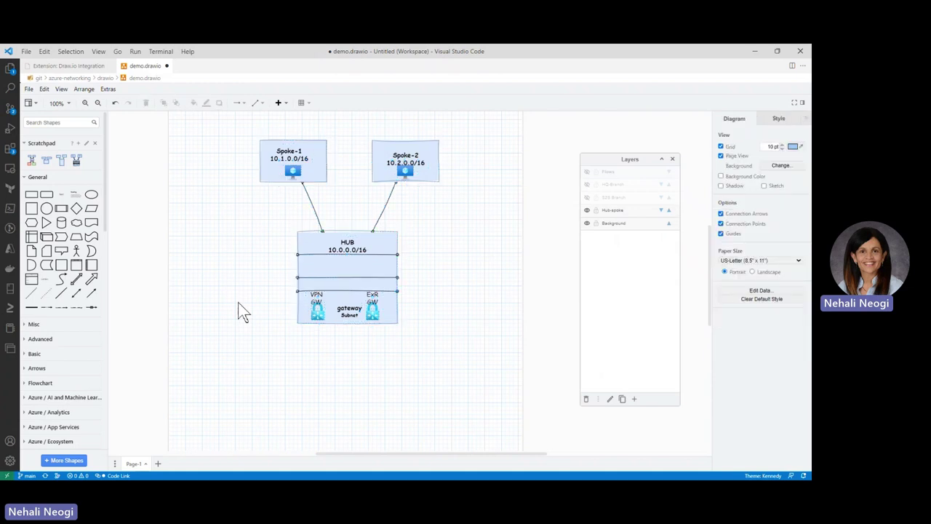
Add a new page and insert the saved hub-and-spoke drawing from the Scratchpad onto it.
click(157, 463)
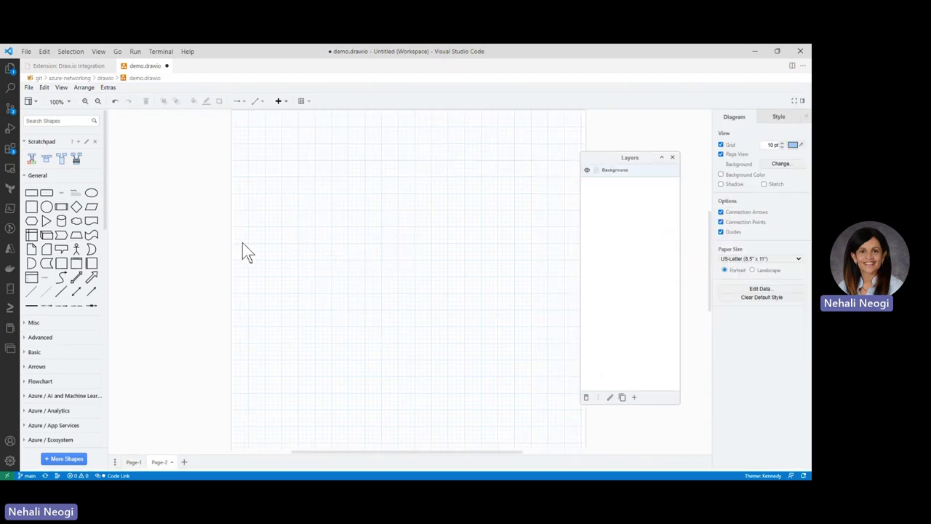
click(78, 159)
click(303, 273)
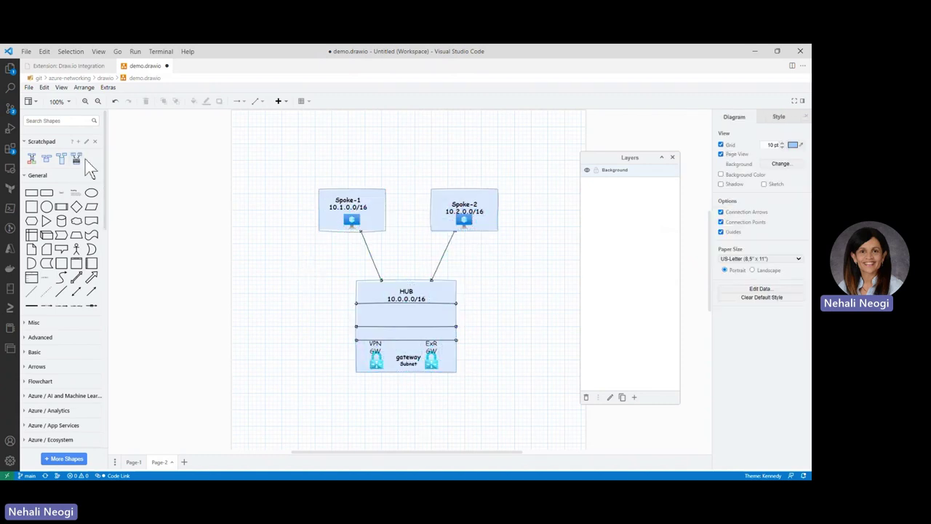
mouse_move(77, 167)
Return to Page-1 and show the S2S Branch, HQ-Branch and Flows layers in that order.
click(134, 462)
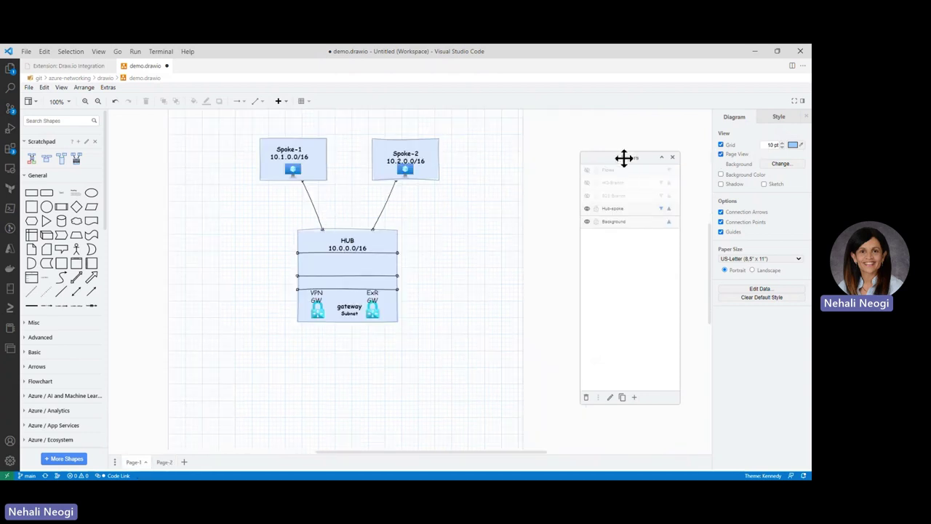
click(588, 196)
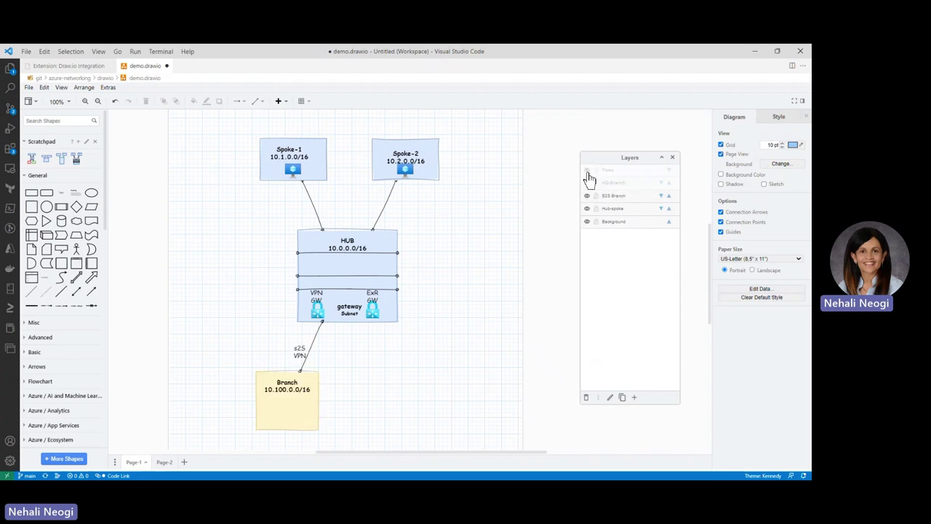
click(587, 183)
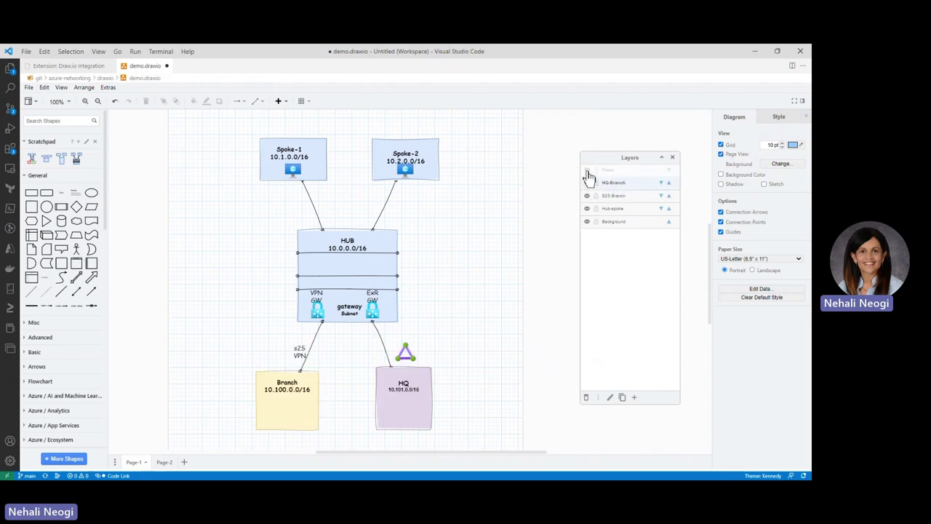
click(587, 170)
Show the Outline window, use it to bring the diagram title into view, and place the Outline and Layers windows over the format area.
click(60, 89)
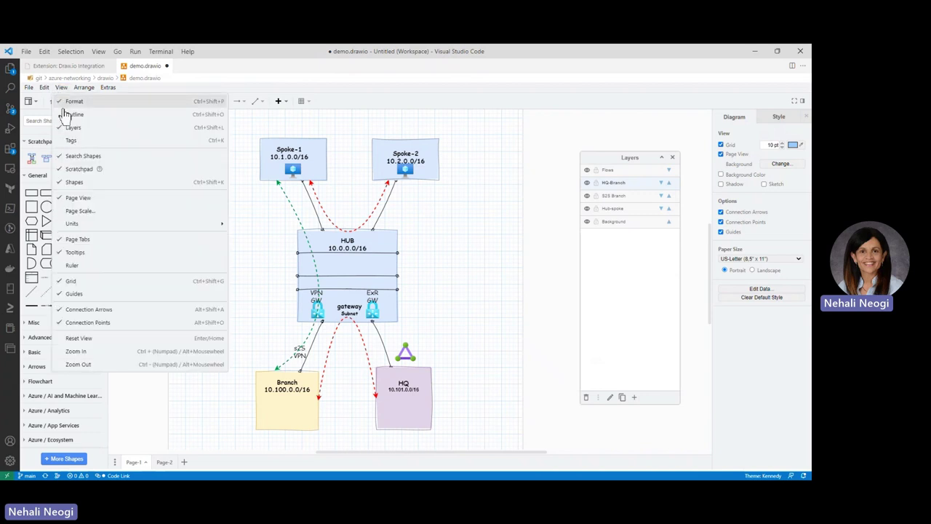
click(67, 115)
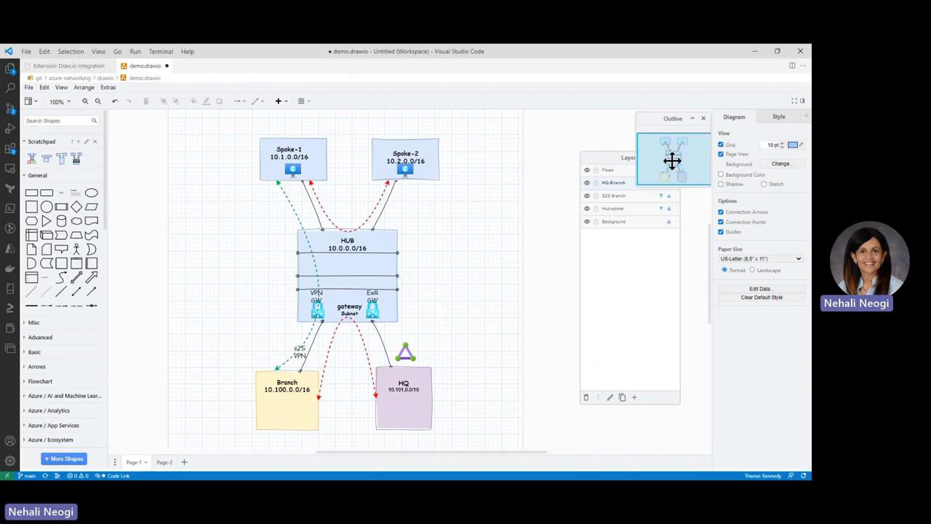
mouse_move(672, 160)
mouse_down()
mouse_move(672, 152)
mouse_move(659, 170)
mouse_move(650, 156)
mouse_move(664, 156)
mouse_move(655, 162)
mouse_move(662, 150)
mouse_move(646, 149)
mouse_move(662, 157)
mouse_up()
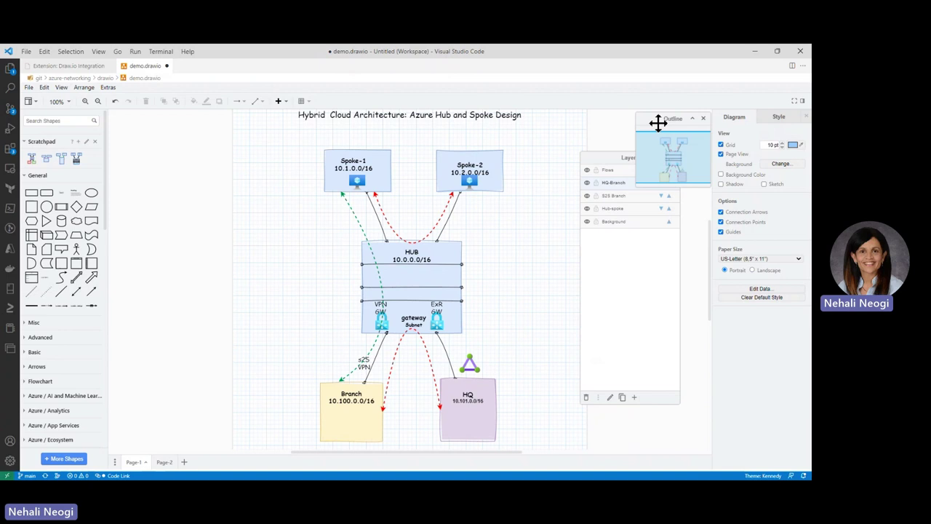
drag(662, 116, 634, 102)
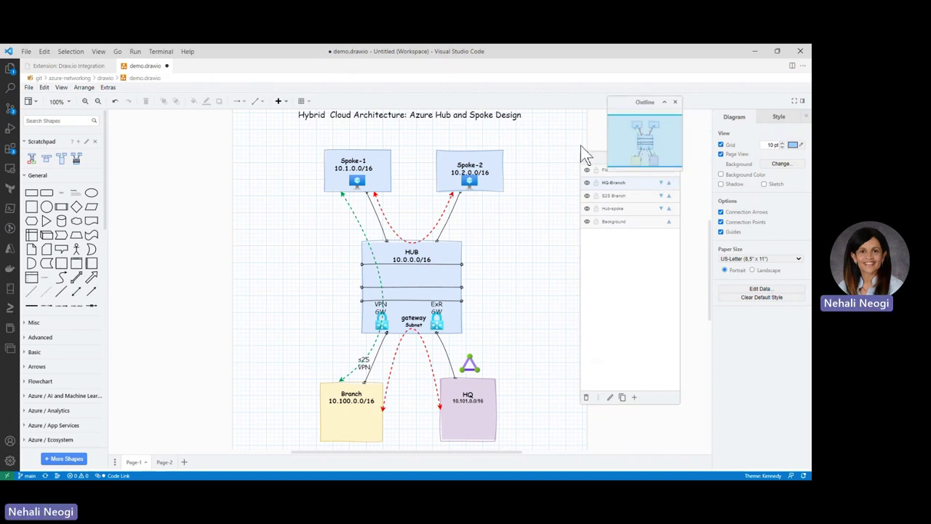
drag(590, 158, 731, 228)
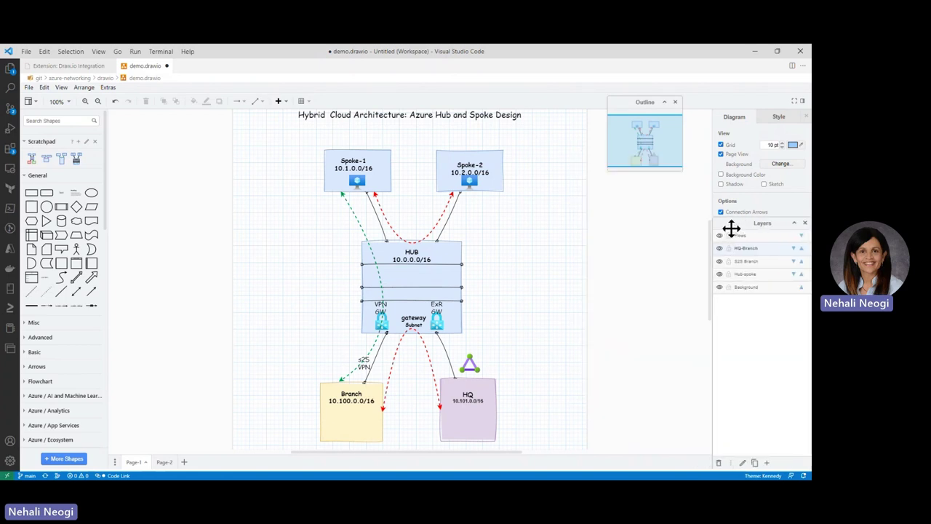
drag(629, 102, 741, 133)
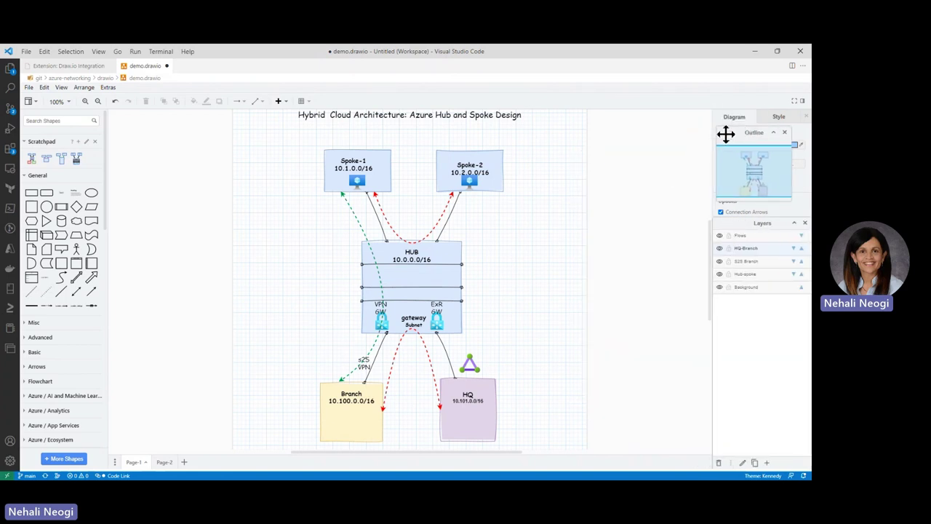
Hide the Outline, Layers and Shapes displays to enlarge the canvas, and briefly toggle the Format display off and back on.
click(62, 87)
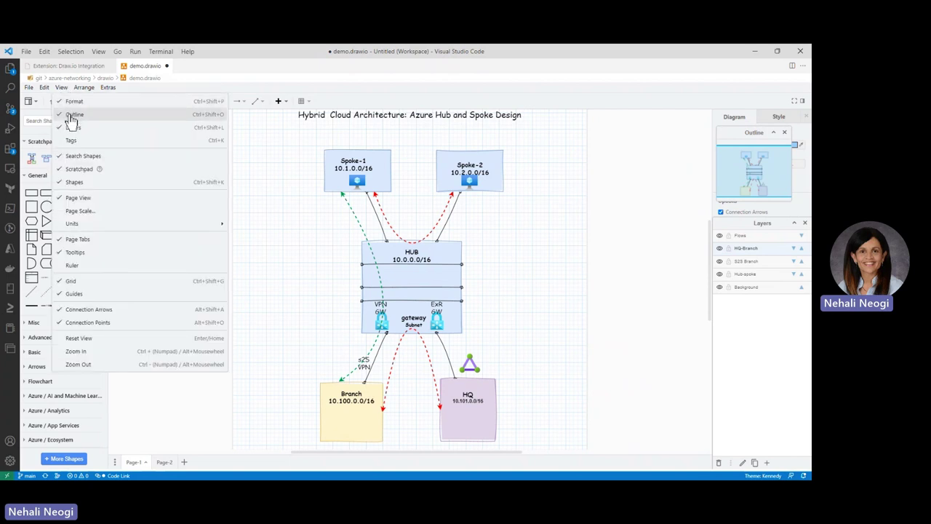
click(73, 115)
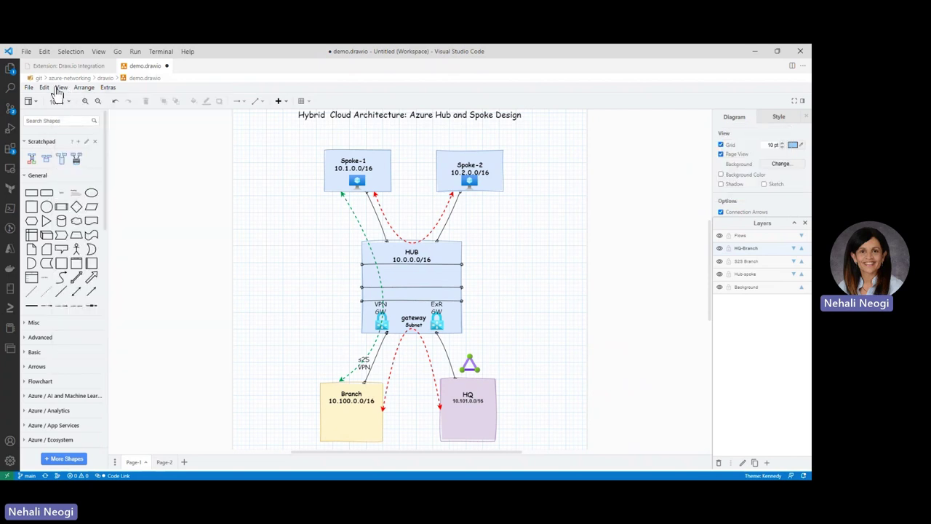
click(62, 87)
click(56, 131)
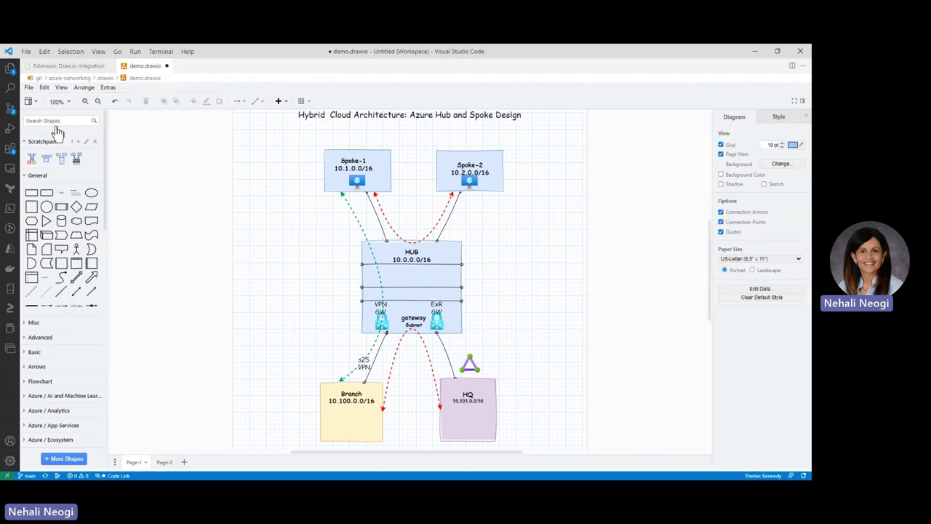
click(62, 89)
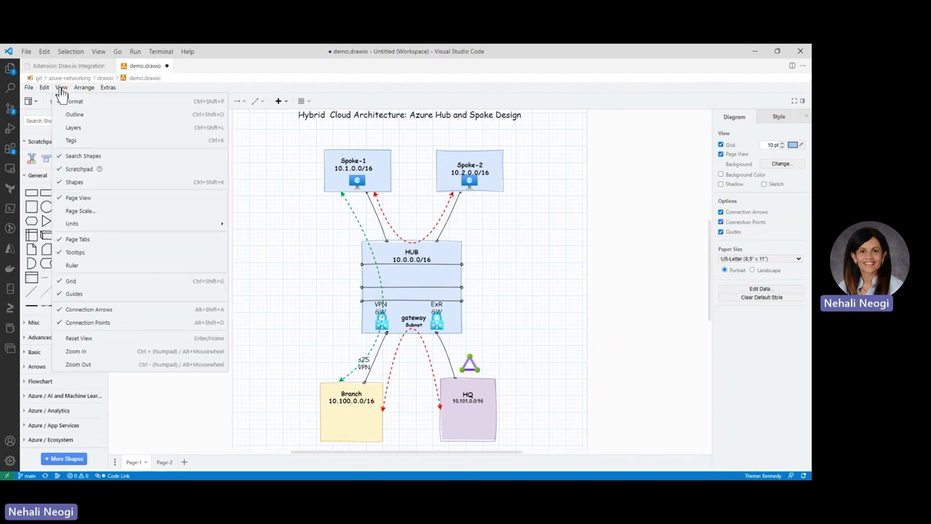
click(72, 182)
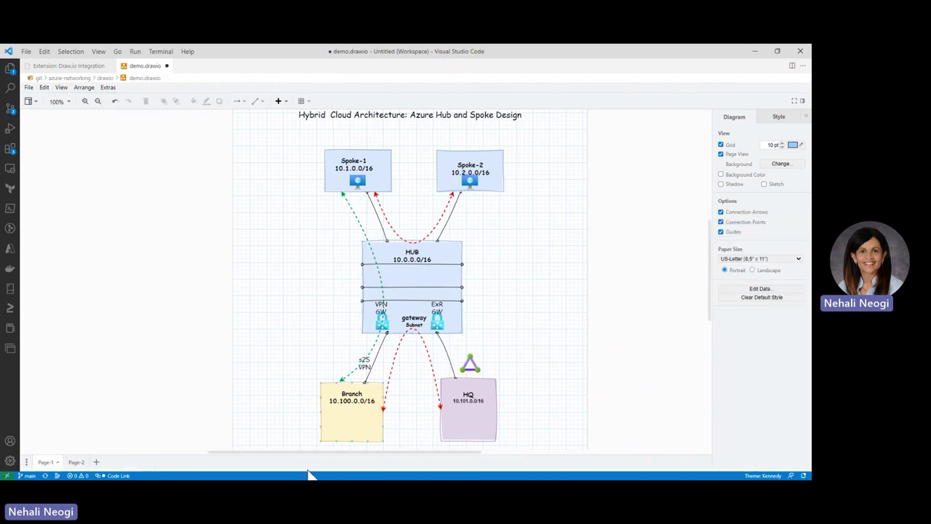
drag(283, 460, 301, 462)
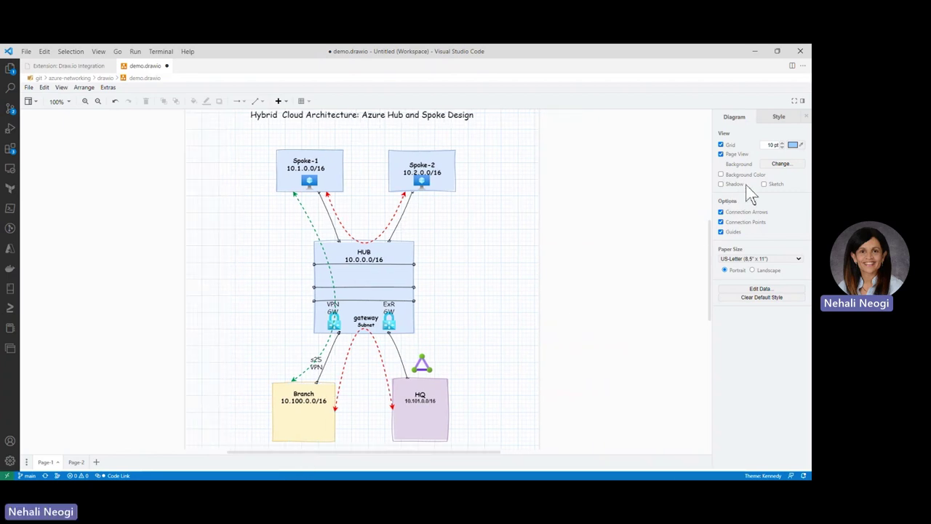
click(803, 102)
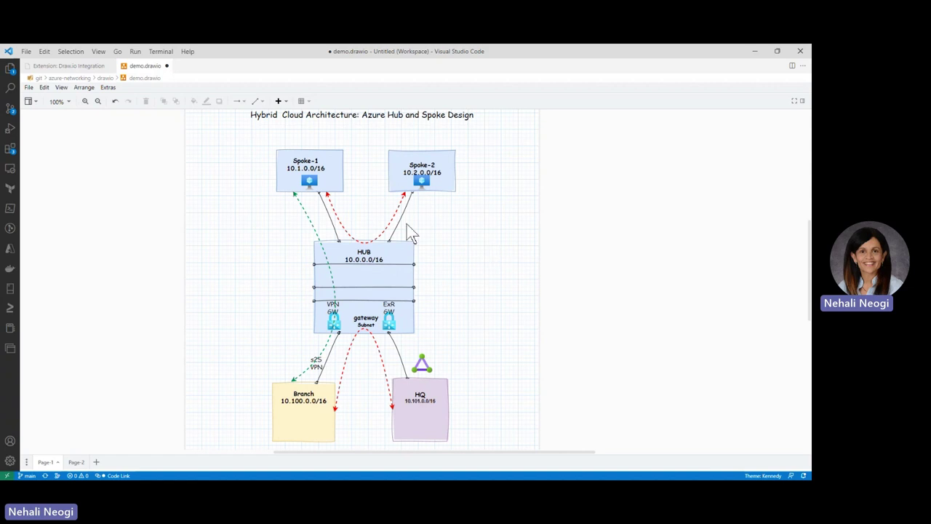
click(802, 101)
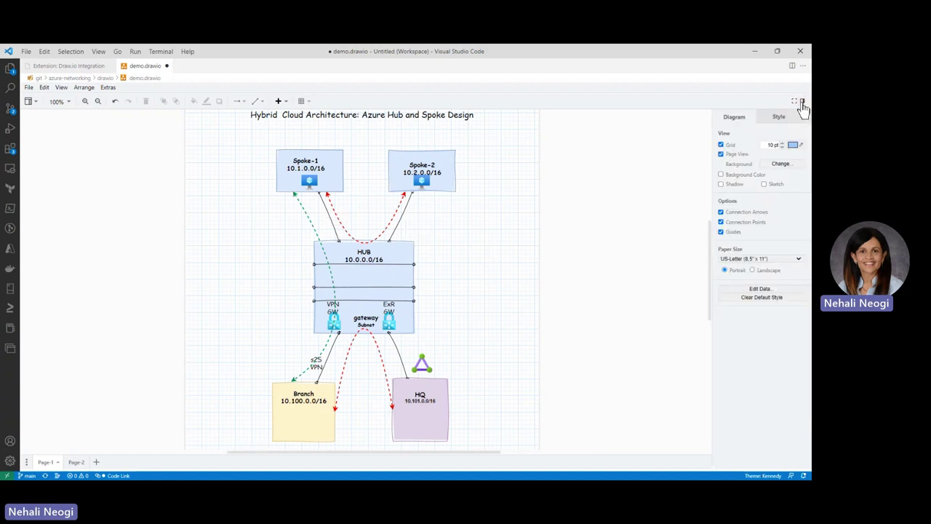
Select the red dashed flow between Spoke-1 and Spoke-2 and examine its line style and properties, including Flow Animation.
click(341, 225)
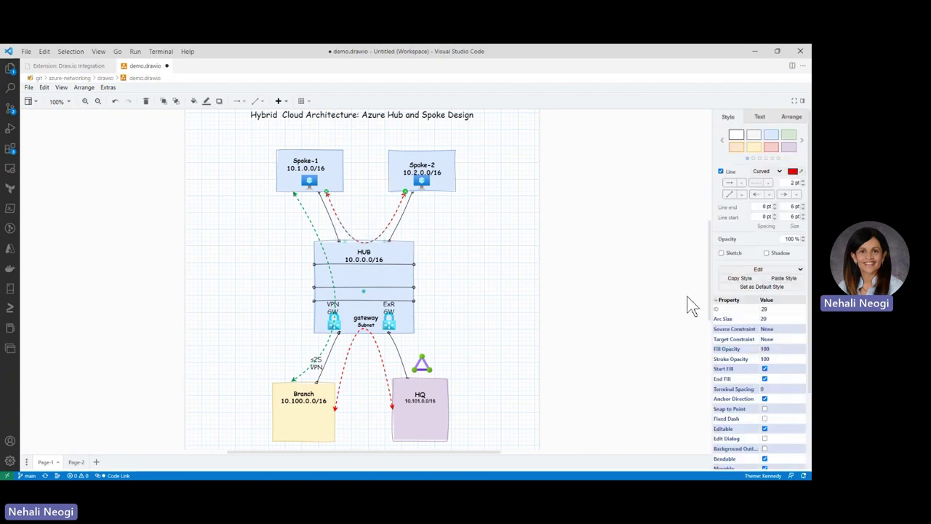
scroll(806, 393, down, 3)
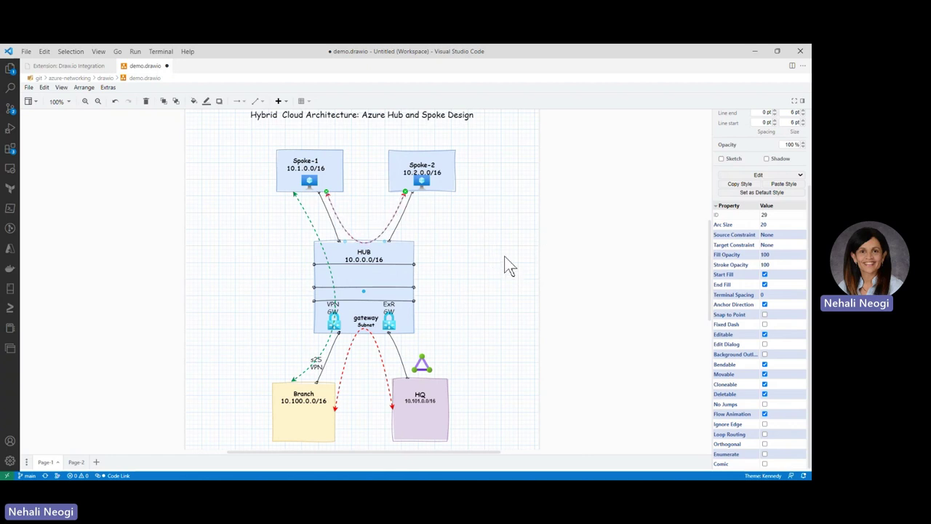
scroll(640, 231, up, 2)
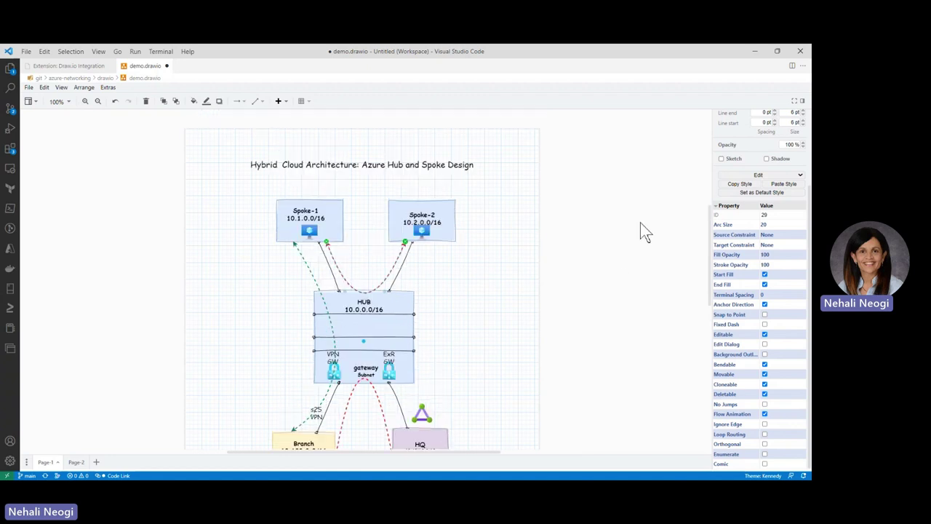
scroll(756, 156, up, 2)
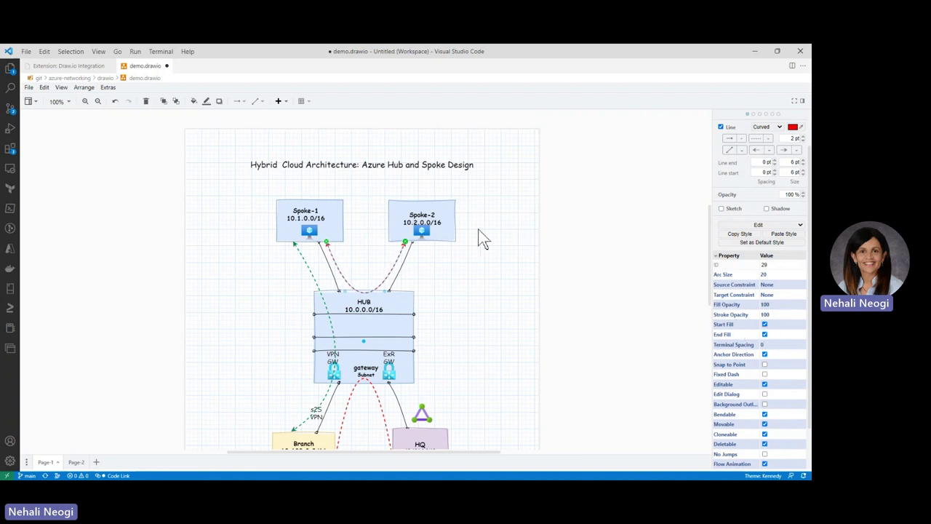
Set the line start of the green dashed flow between Spoke-1 and Branch to None, removing its arrowhead at Spoke-1.
scroll(500, 291, down, 2)
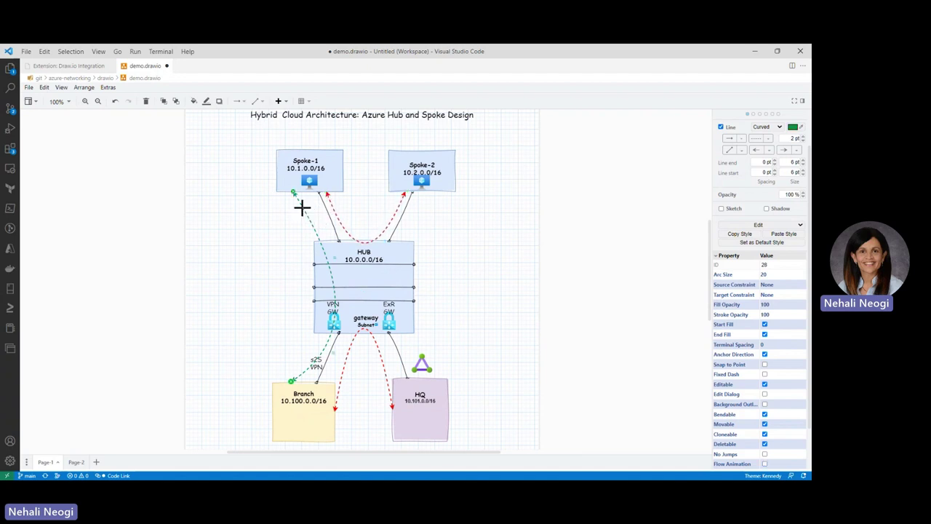
click(769, 151)
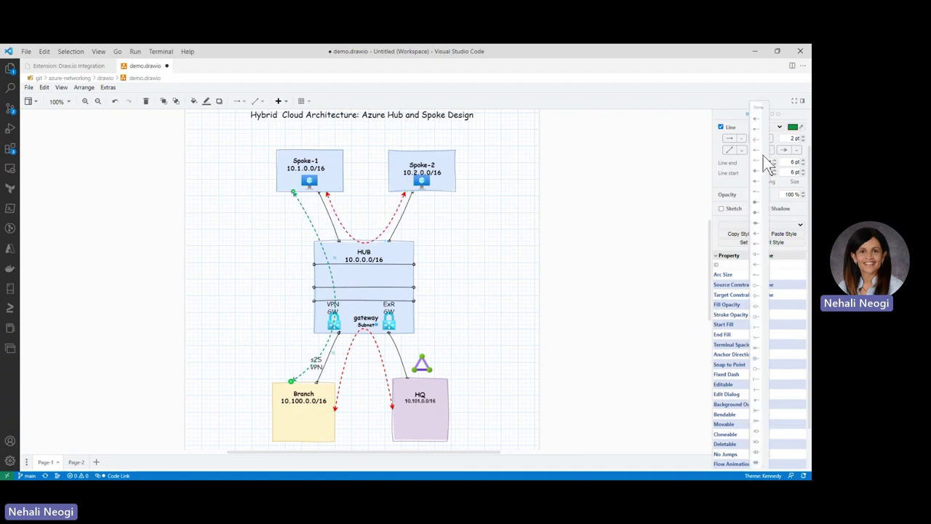
click(758, 112)
click(271, 258)
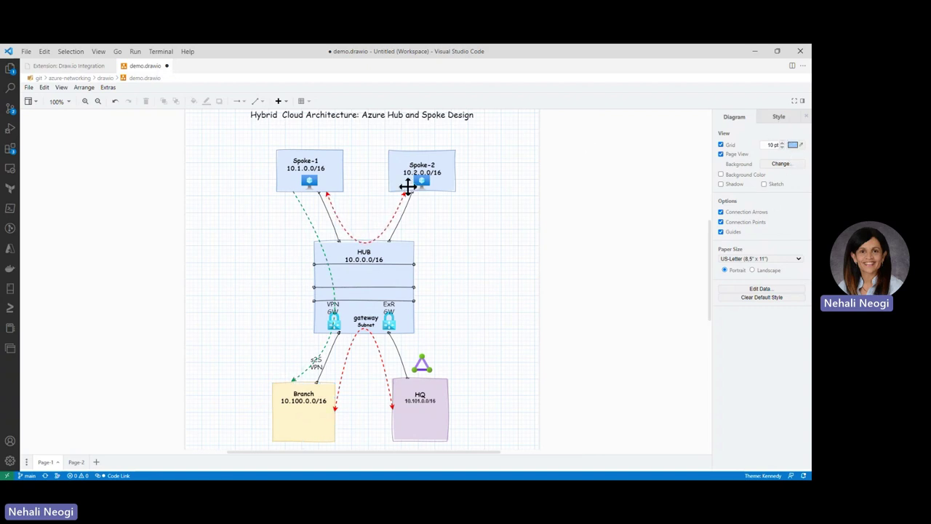
Reverse the green dashed flow so that its arrow points from Branch to Spoke-1, and reselect the flow.
click(304, 212)
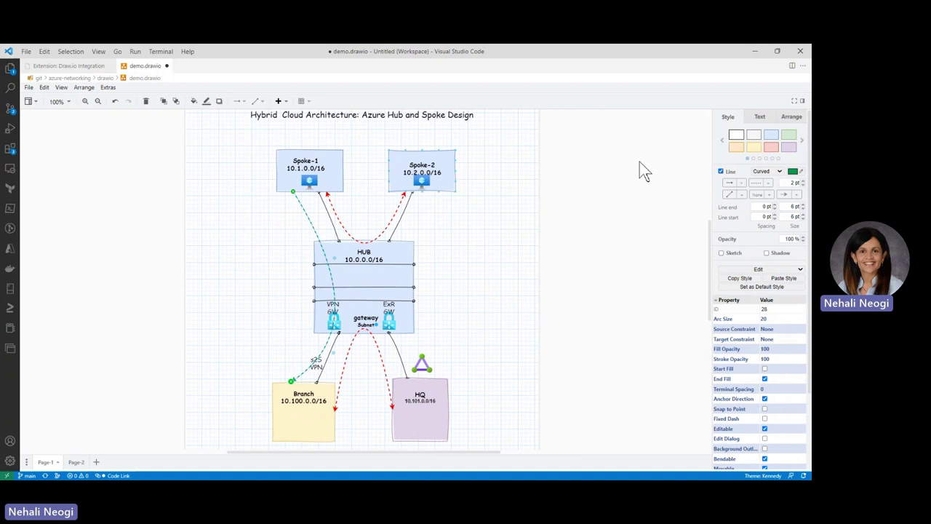
click(792, 118)
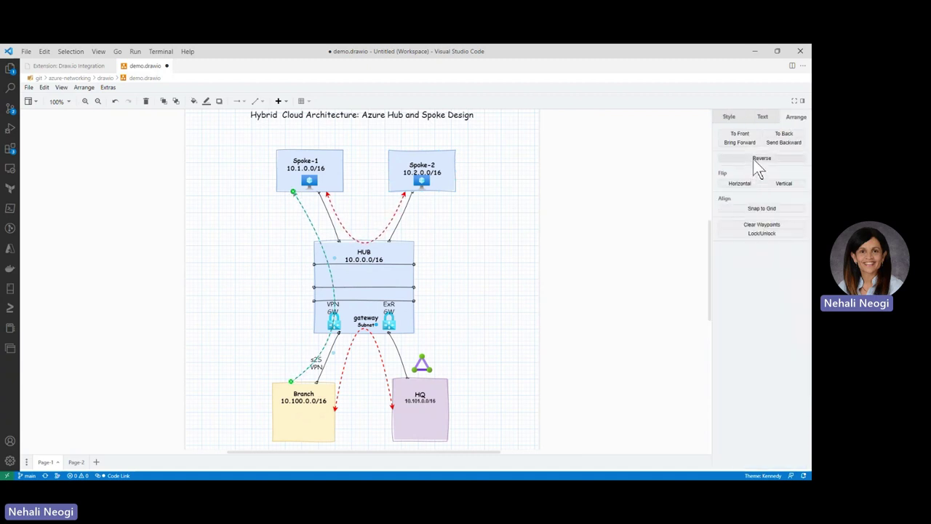
click(258, 252)
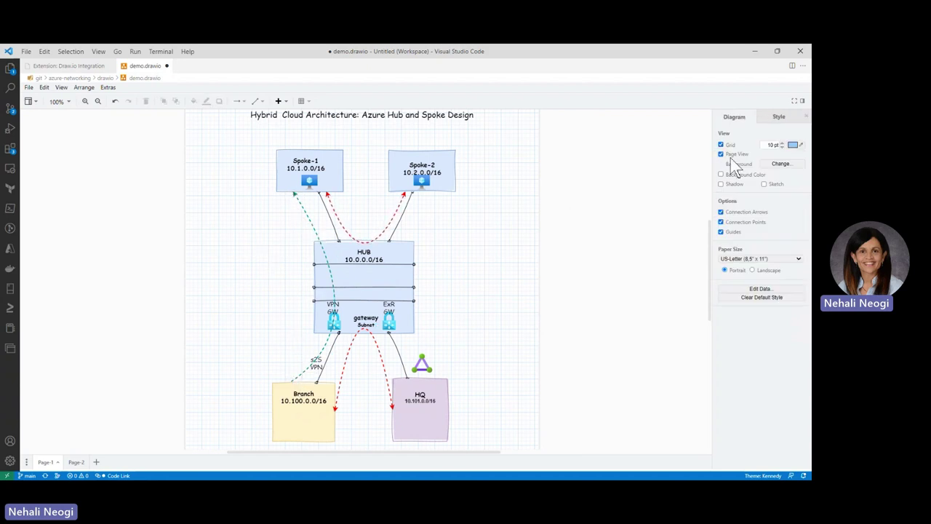
click(777, 118)
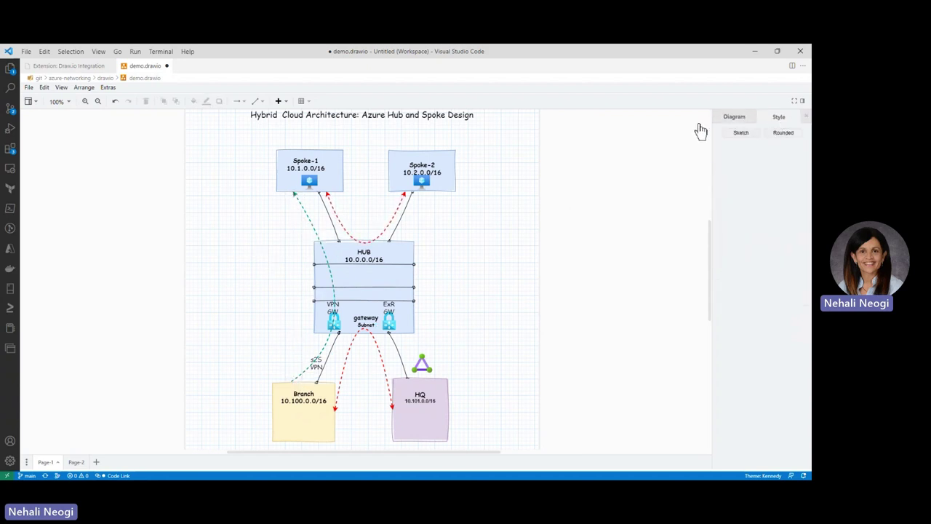
click(303, 212)
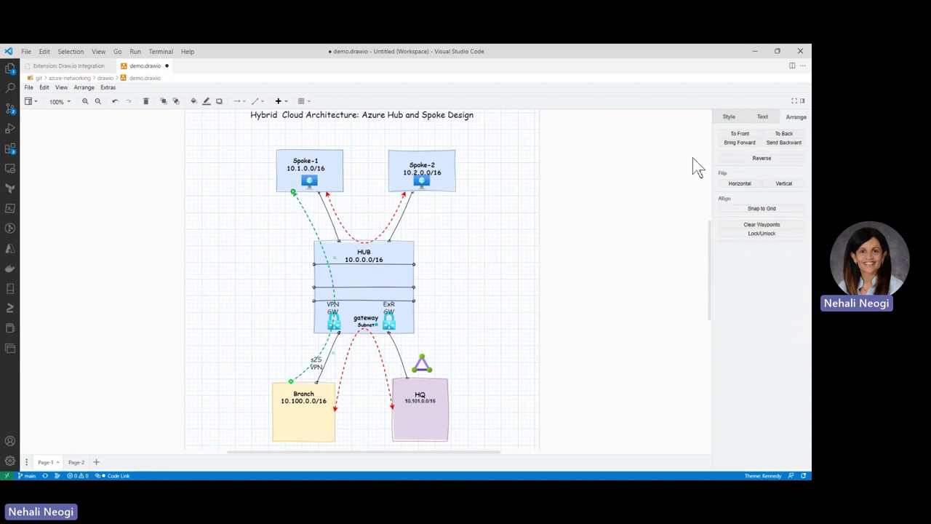
Add an arrowhead to the line start of the green dashed flow so that it points to both Spoke-1 and Branch.
click(728, 119)
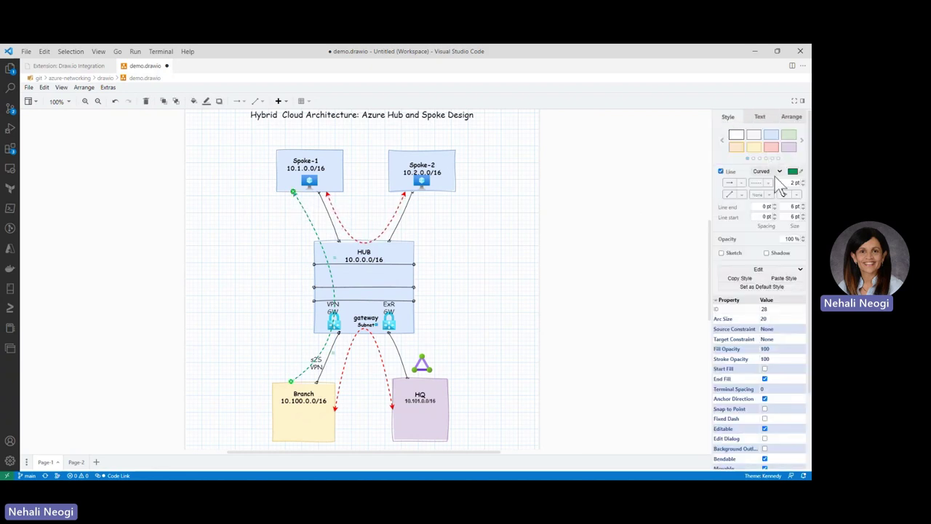
click(758, 194)
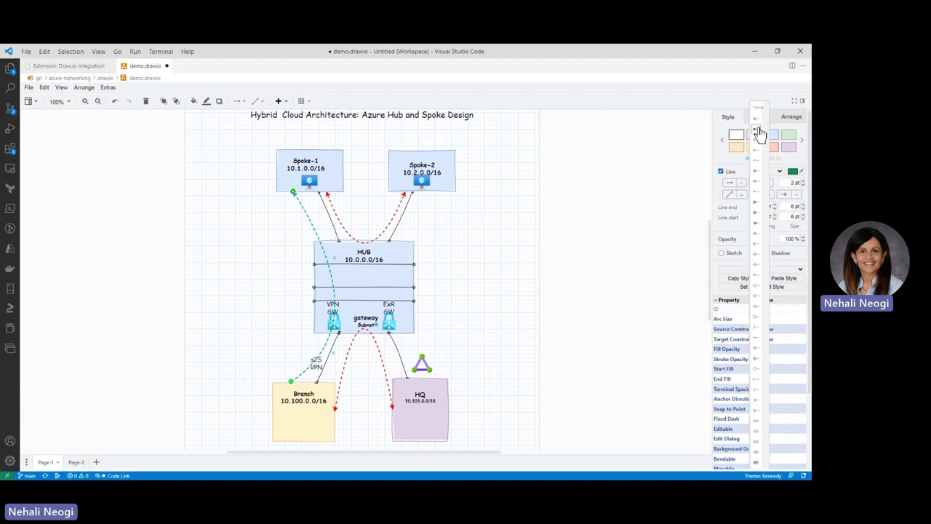
click(759, 132)
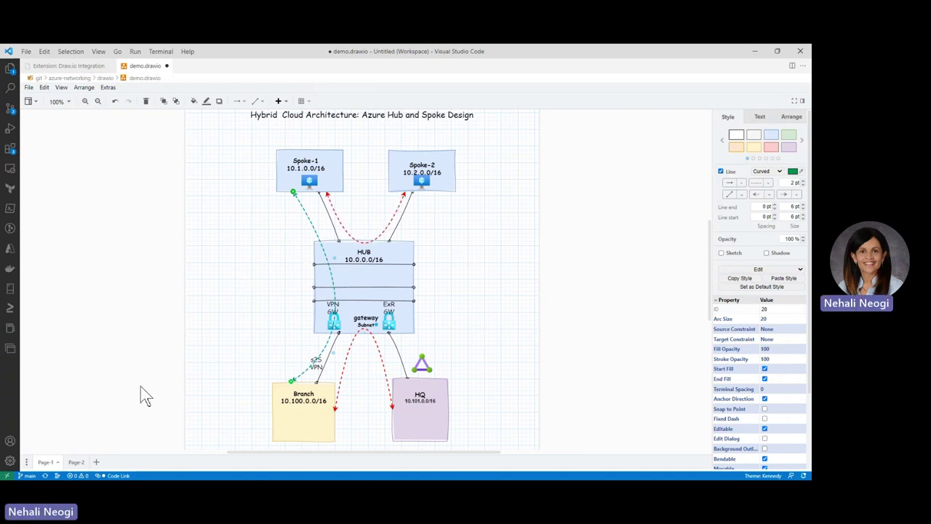
Rename the first page, which holds the complete hybrid cloud diagram, as Single Region.
click(72, 464)
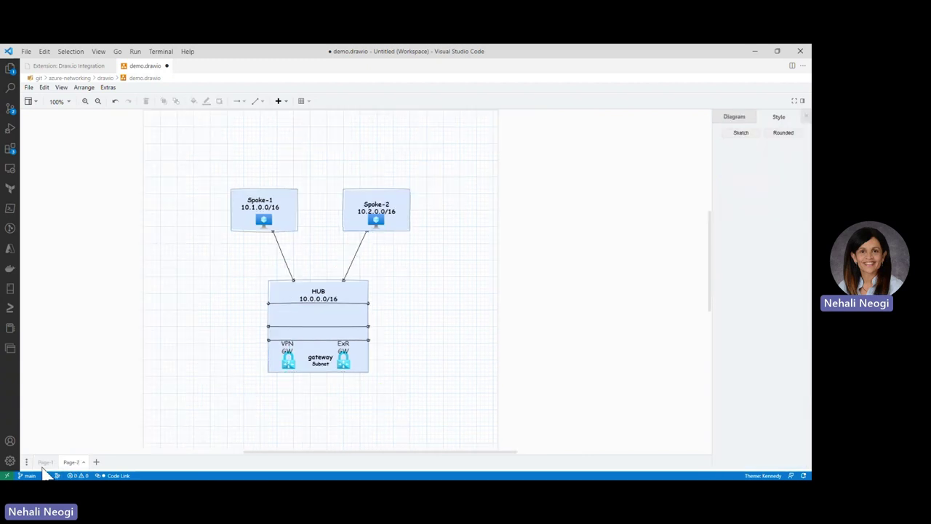
click(45, 463)
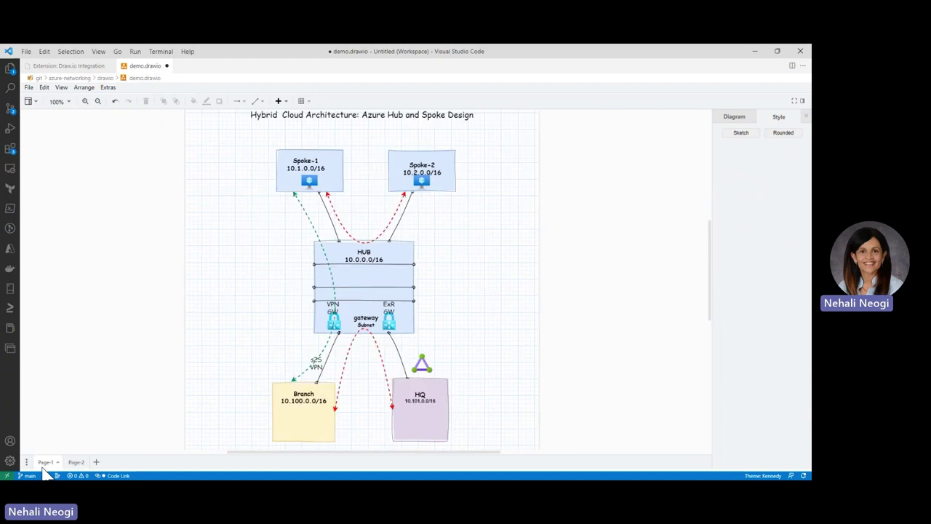
right_click(45, 463)
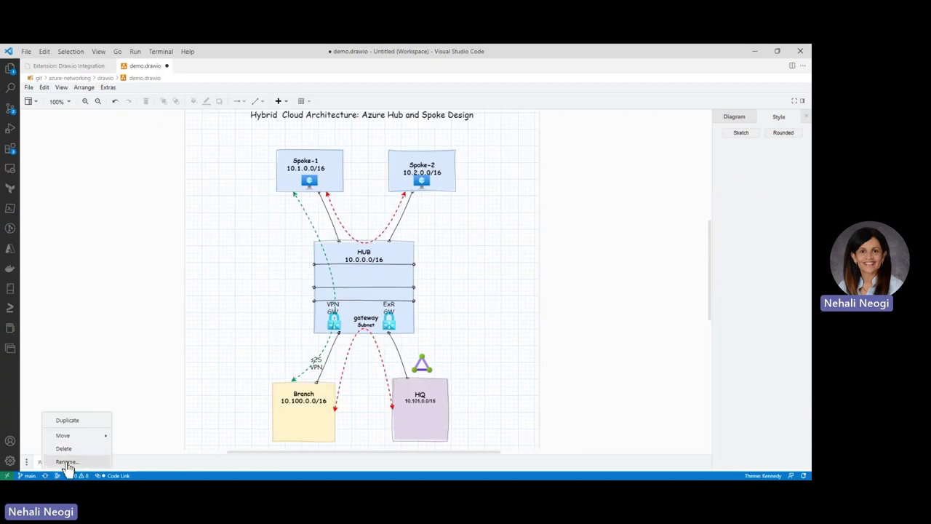
click(66, 462)
text(Sin)
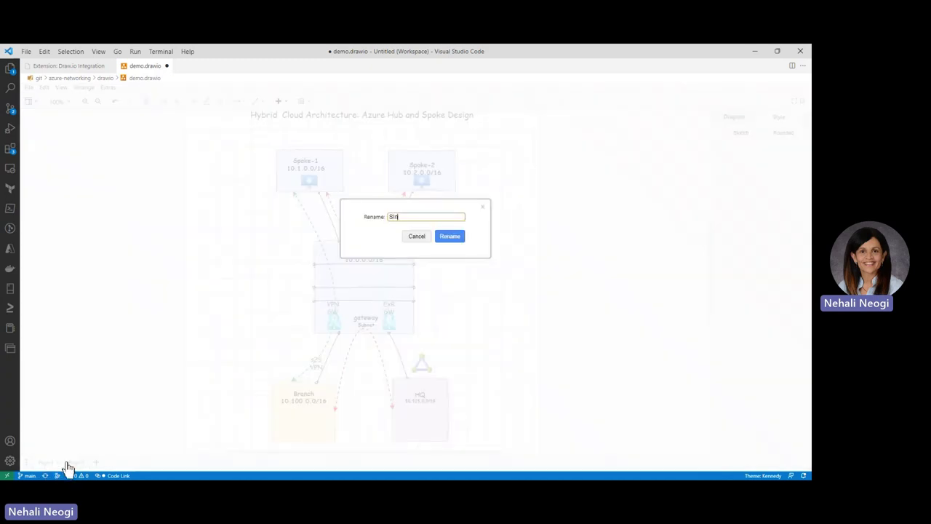
text(gle Reg)
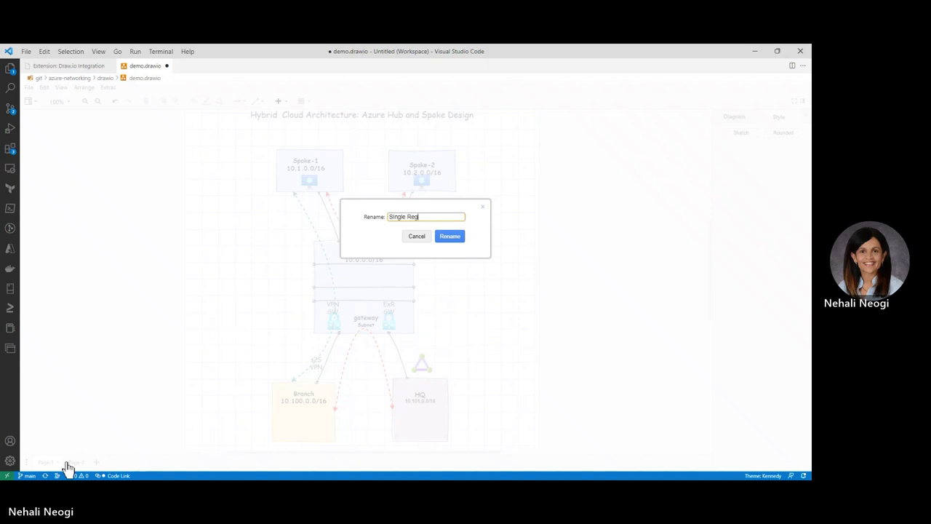
text(ion)
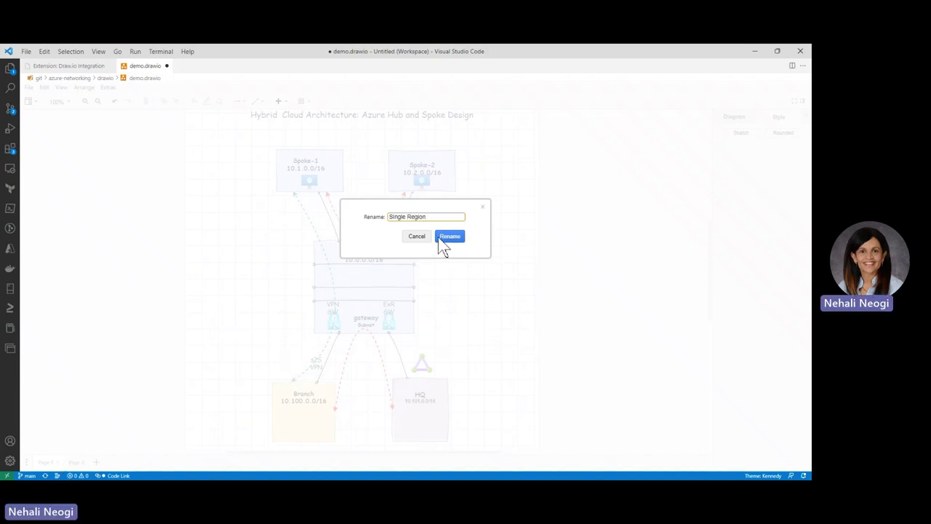
click(440, 239)
Rename Page-2 as Multi-region.
click(95, 462)
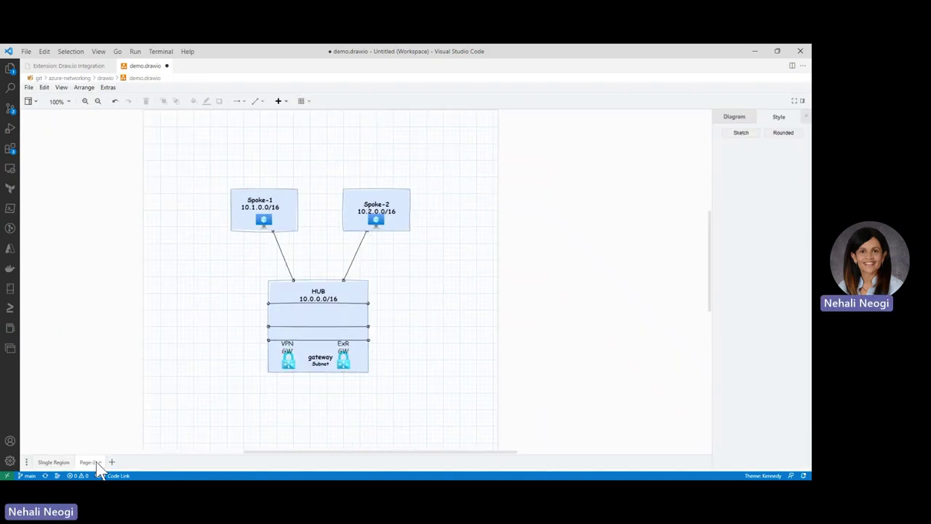
right_click(96, 462)
click(105, 460)
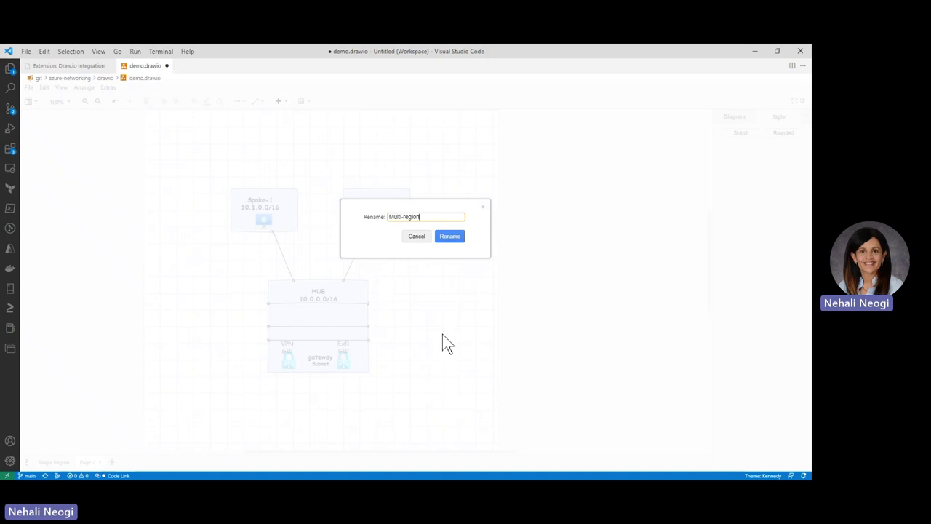
click(451, 238)
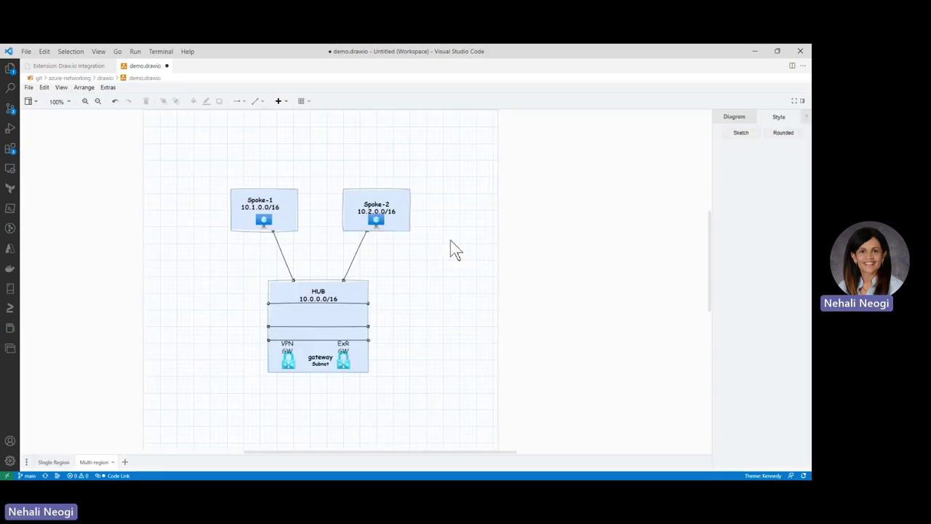
click(64, 93)
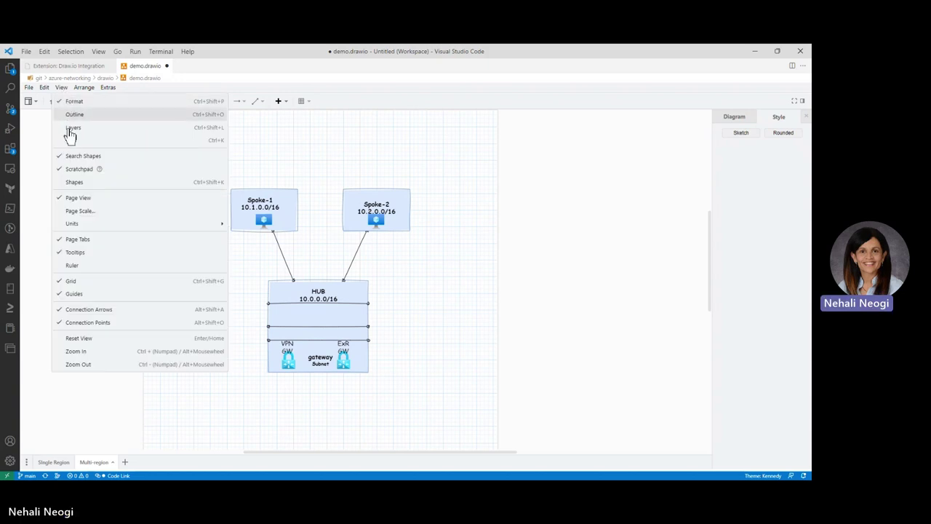
click(72, 171)
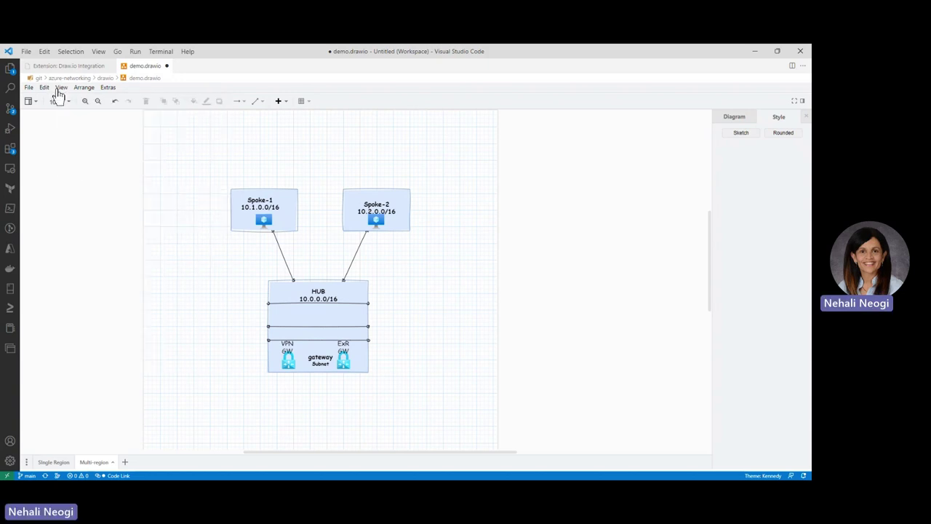
click(53, 463)
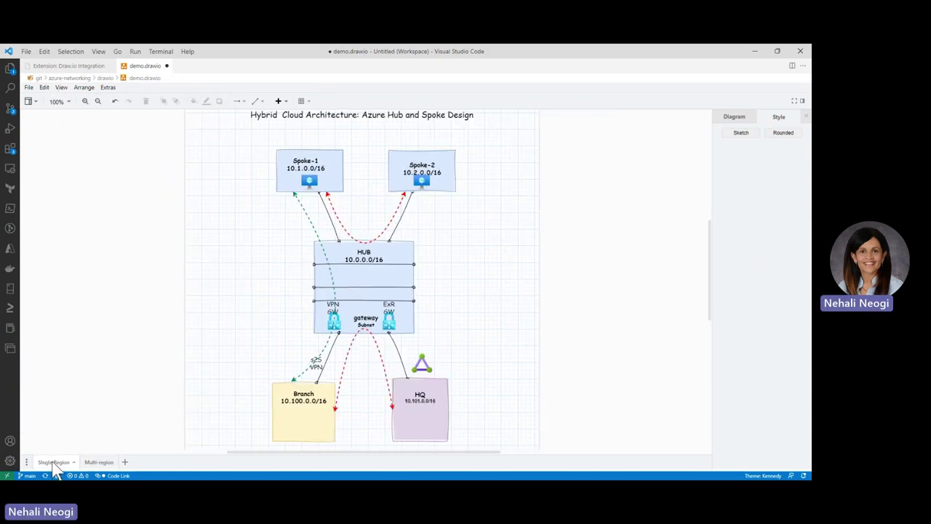
scroll(159, 315, up, 5)
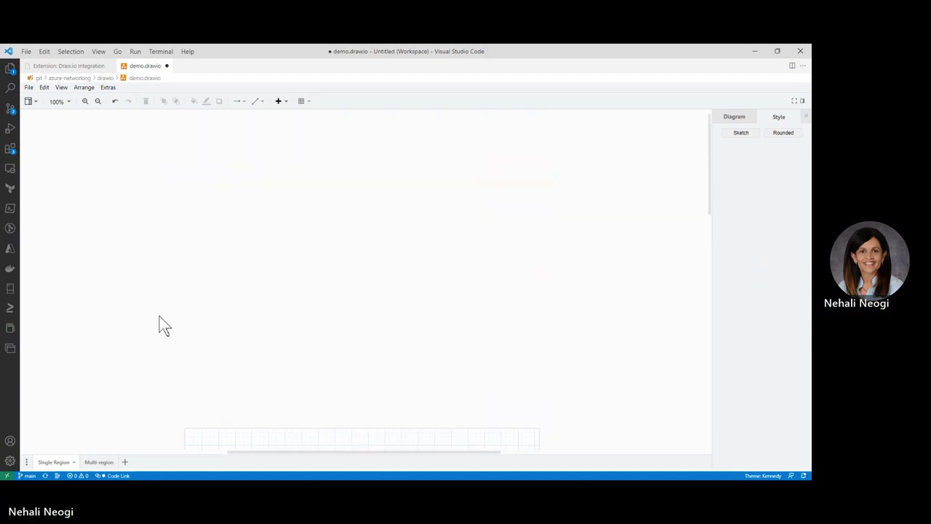
scroll(160, 320, down, 5)
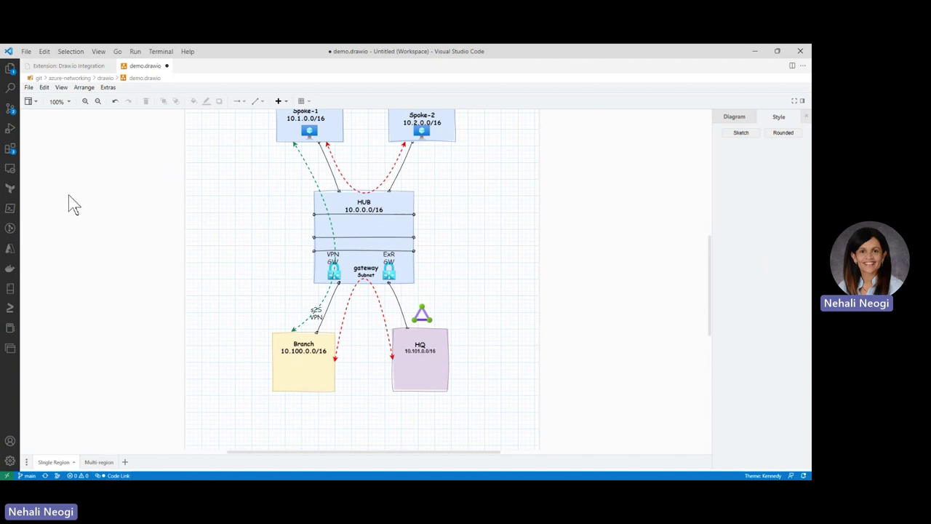
Show the Shapes display and turn on the Scratchpad with its saved shapes.
click(62, 87)
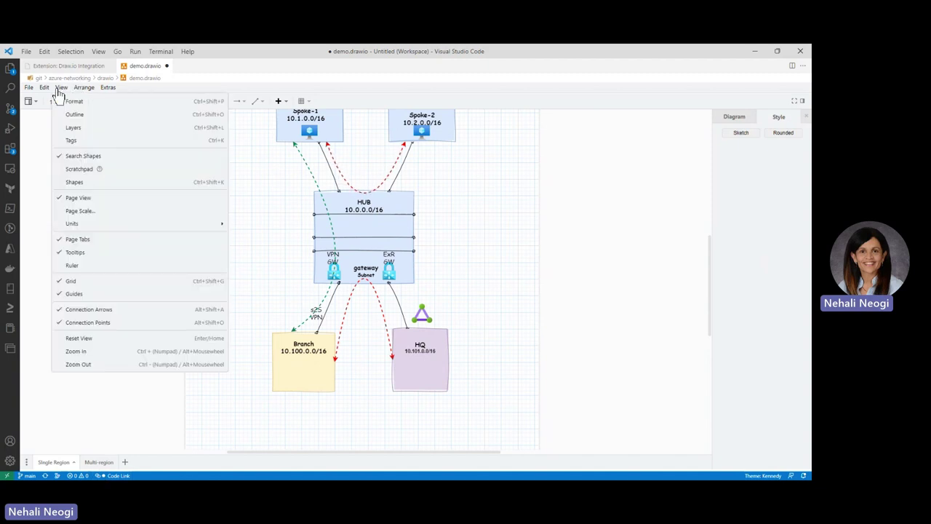
click(60, 182)
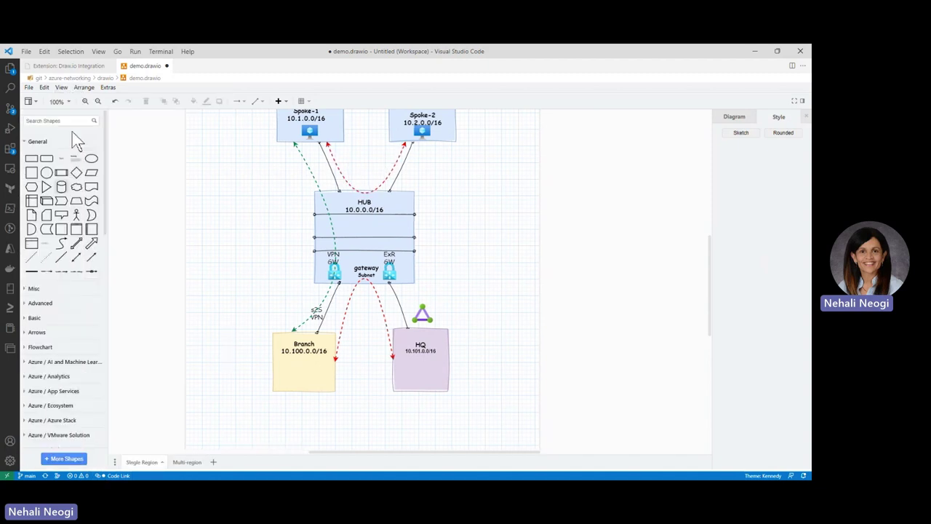
click(84, 91)
click(64, 94)
click(64, 93)
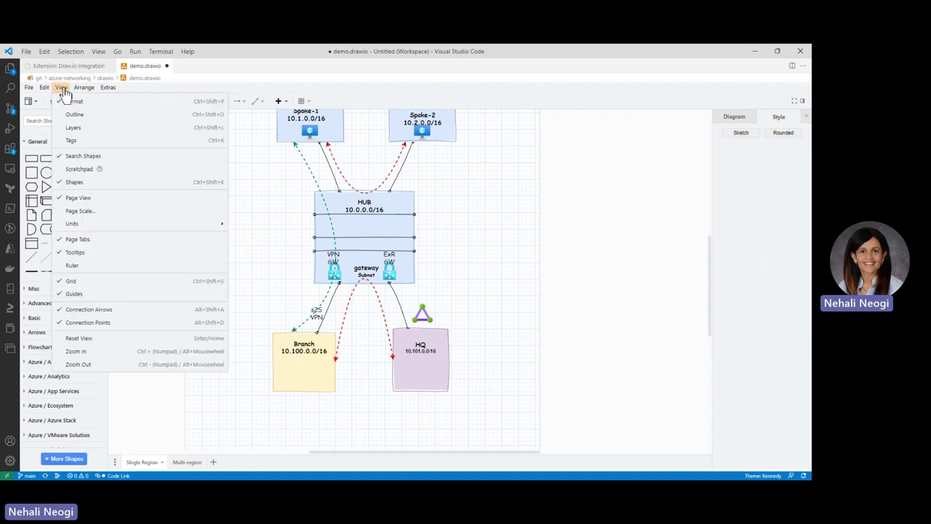
click(66, 177)
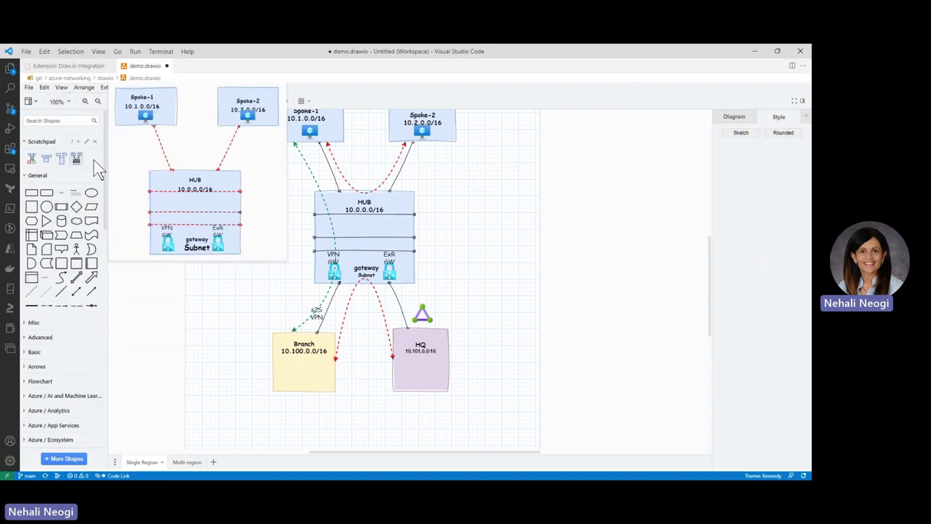
On the Multi-region page, insert the saved hub-and-spoke shape from the Scratchpad to the right of the existing topology.
click(185, 464)
drag(402, 455, 456, 460)
drag(78, 164, 531, 212)
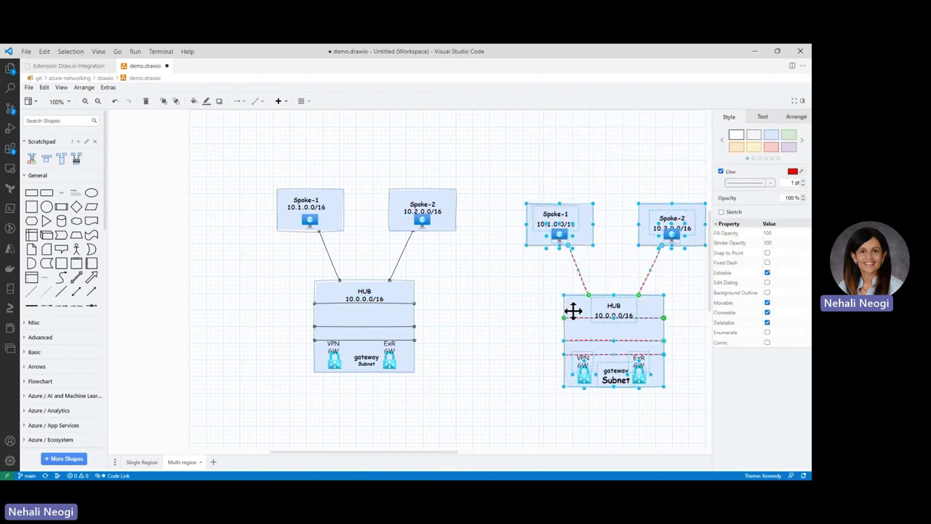
Undo the accidental bend in the inserted hub's line, move the second topology up level with the first, and deselect it.
mouse_move(574, 313)
mouse_down()
mouse_move(580, 303)
mouse_move(571, 302)
mouse_up()
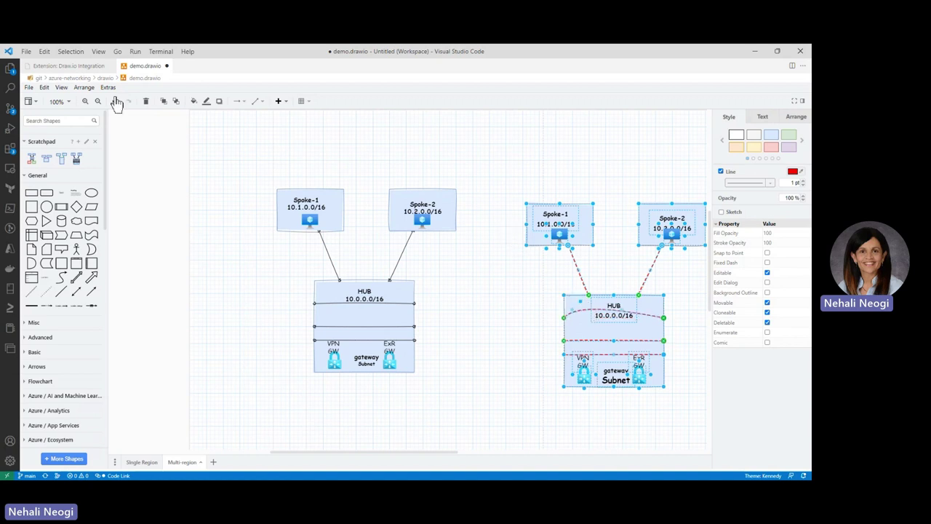
click(116, 102)
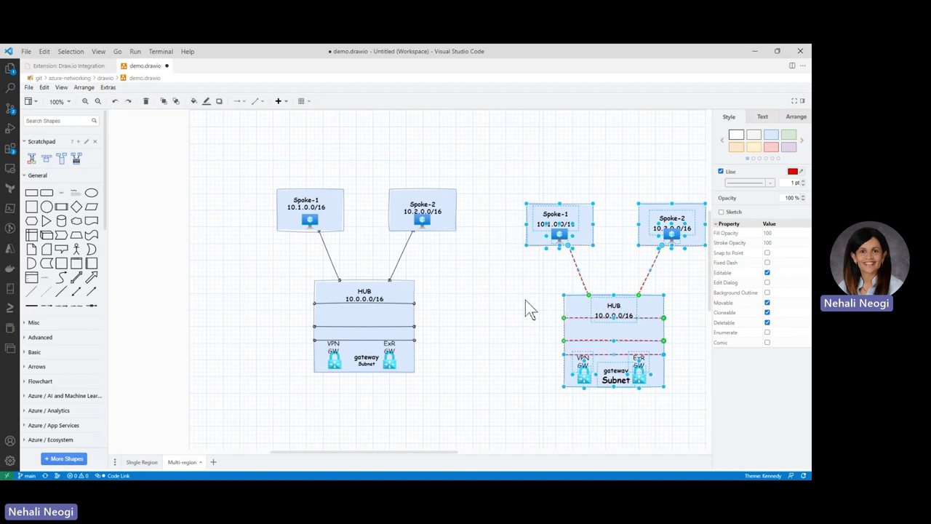
drag(607, 308, 608, 293)
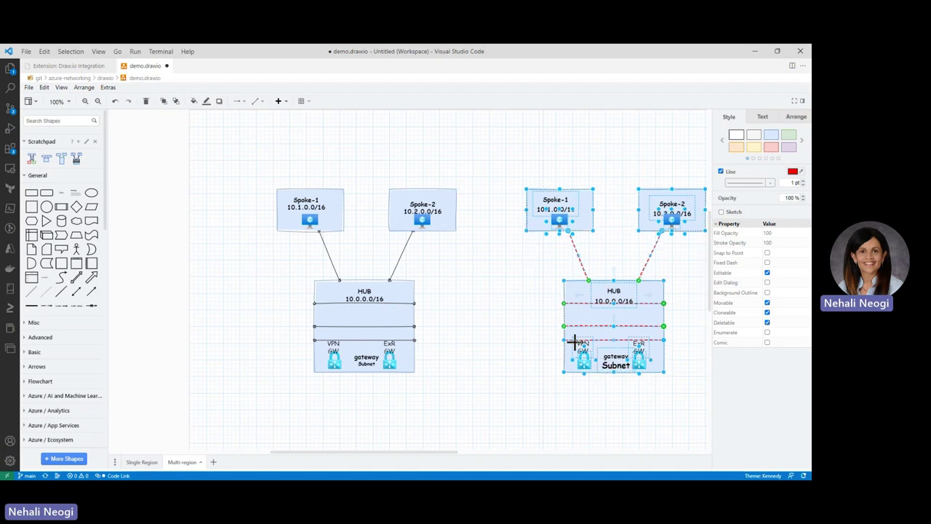
click(468, 353)
drag(370, 452, 401, 453)
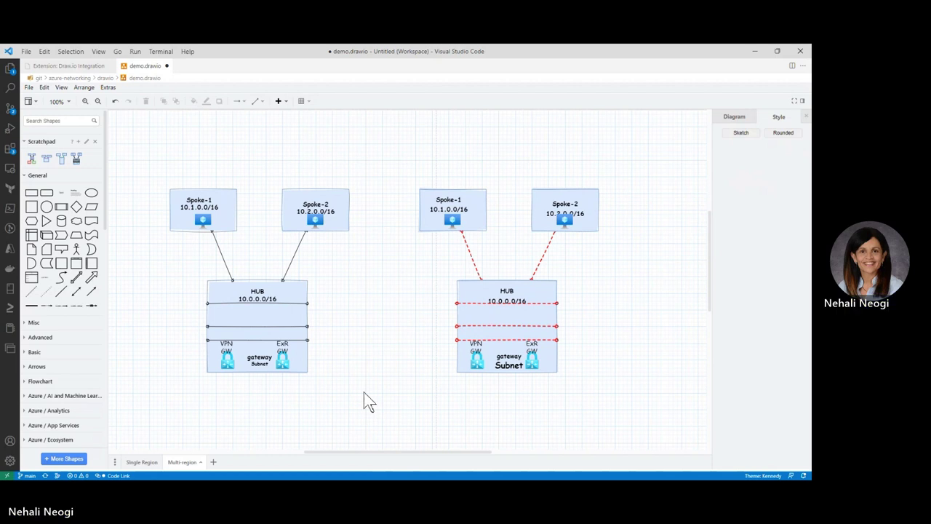